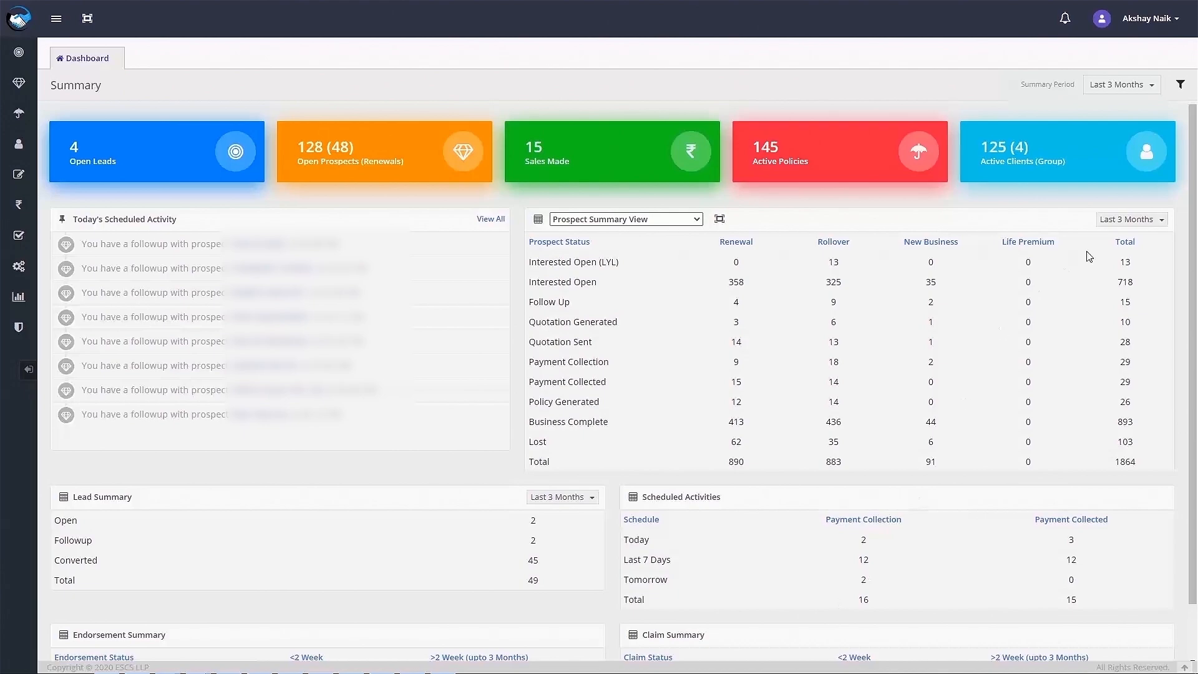
Switch the prospect panel to Prospect Detail View, then to Prospect Summary (Due Date Wise).
left_click(1160, 221)
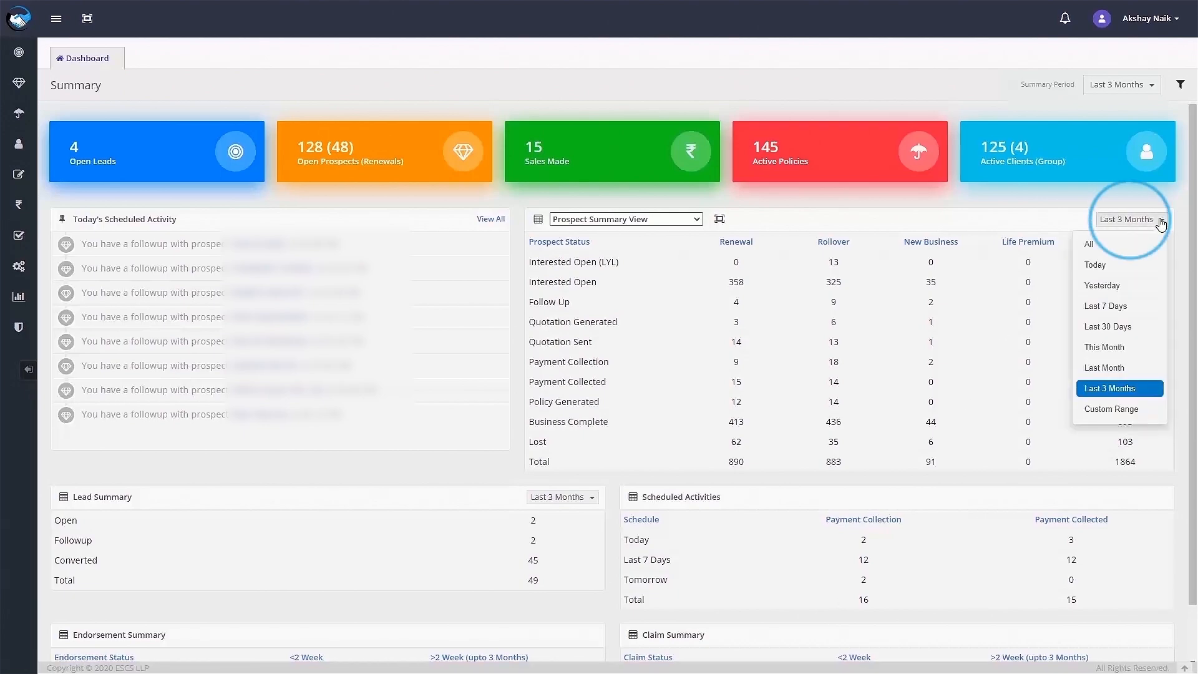
left_click(691, 220)
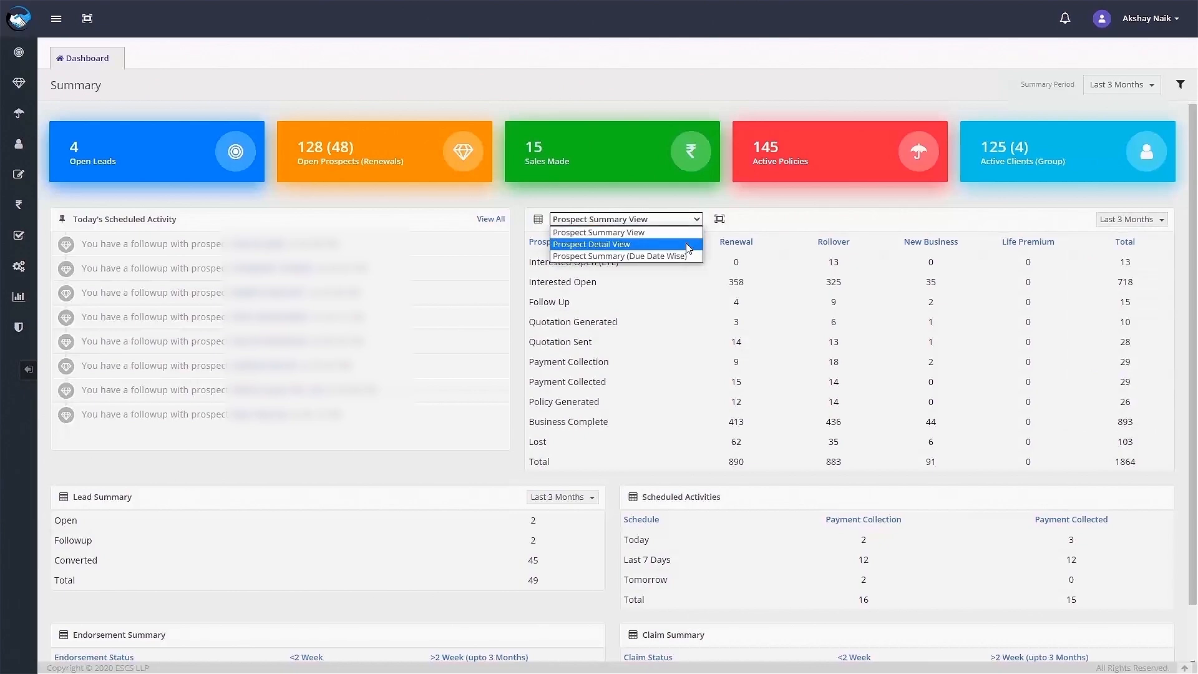
left_click(690, 245)
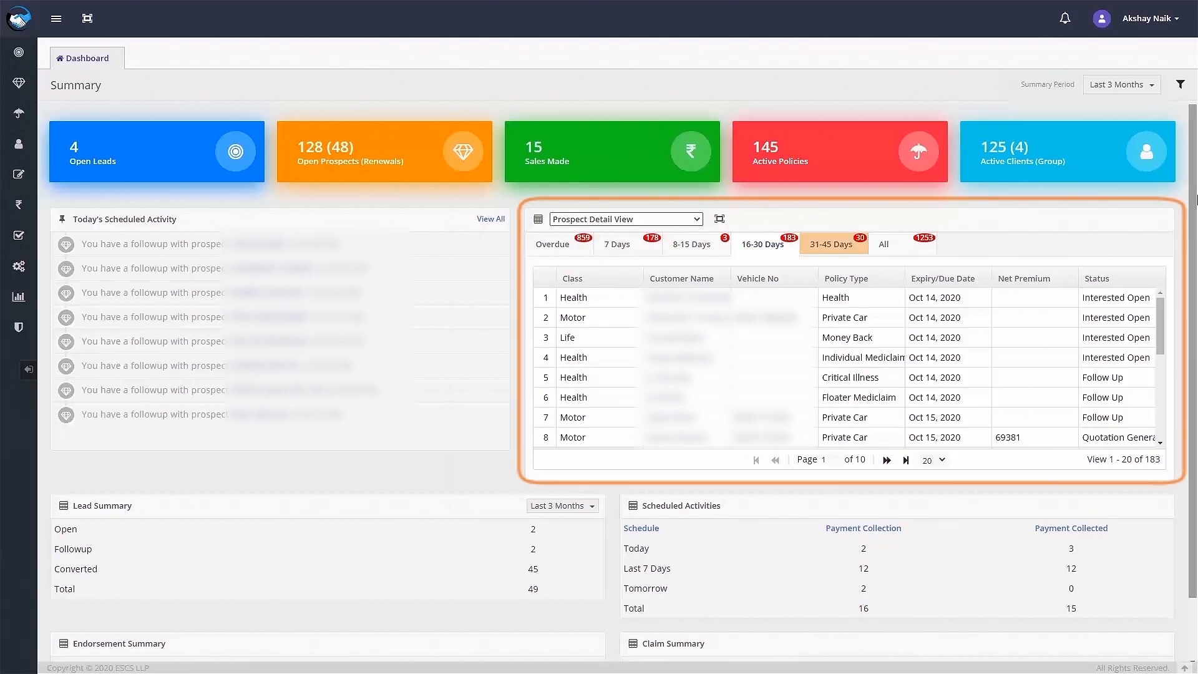
left_click(691, 220)
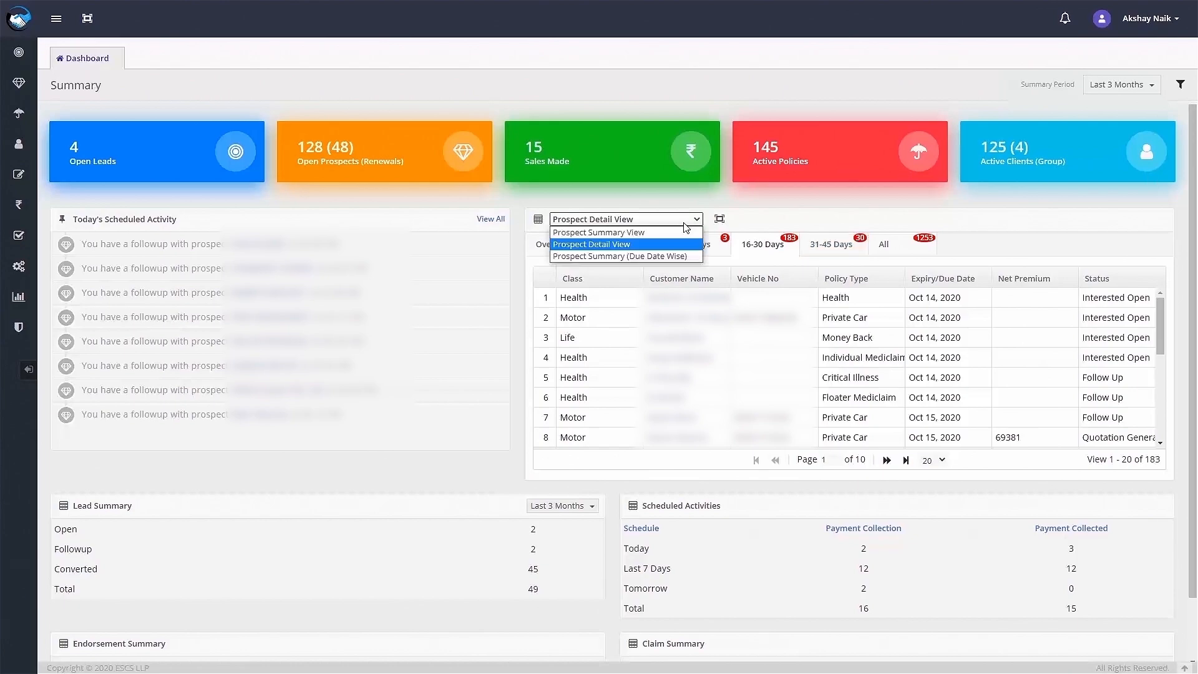
left_click(668, 256)
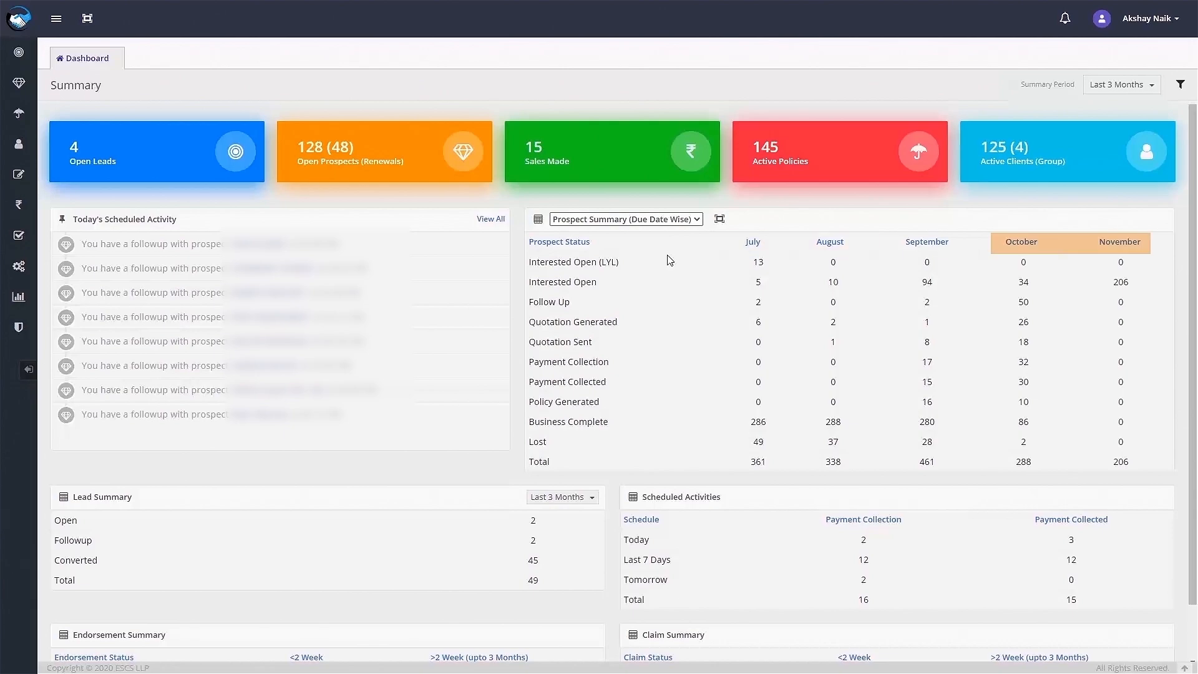
Review the Business Type, Class, Agency/POS, Group and User filter choices, leaving them at All.
left_click(1180, 85)
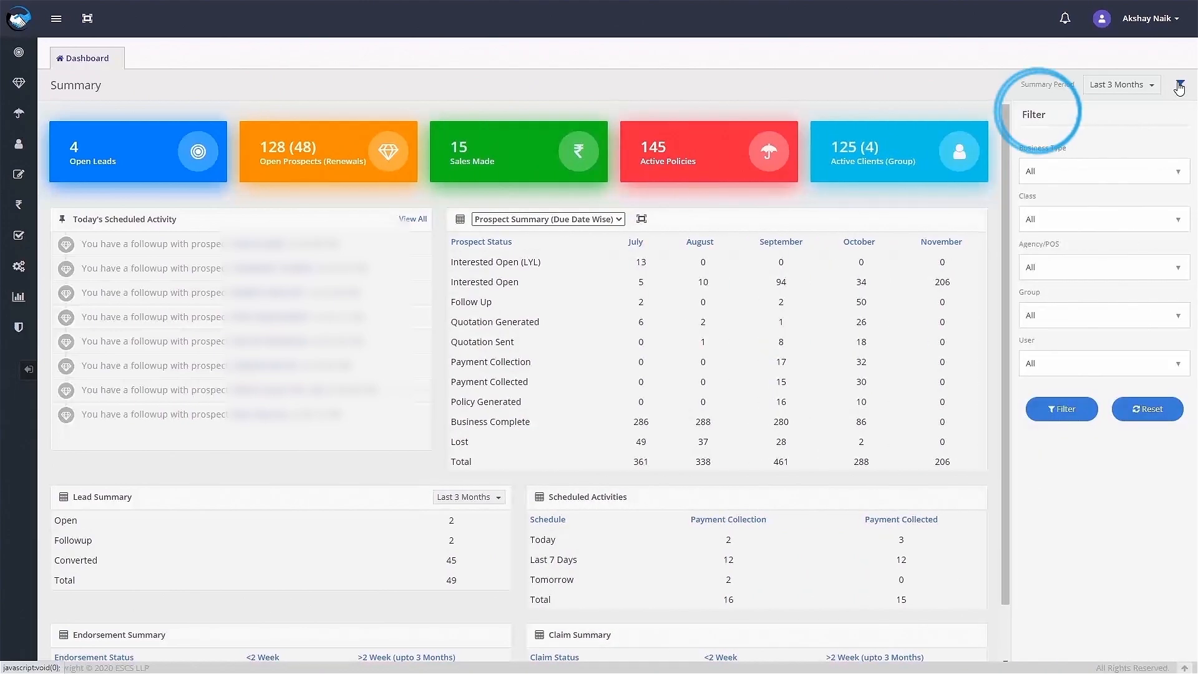
left_click(1178, 171)
left_click(1178, 171)
left_click(1180, 219)
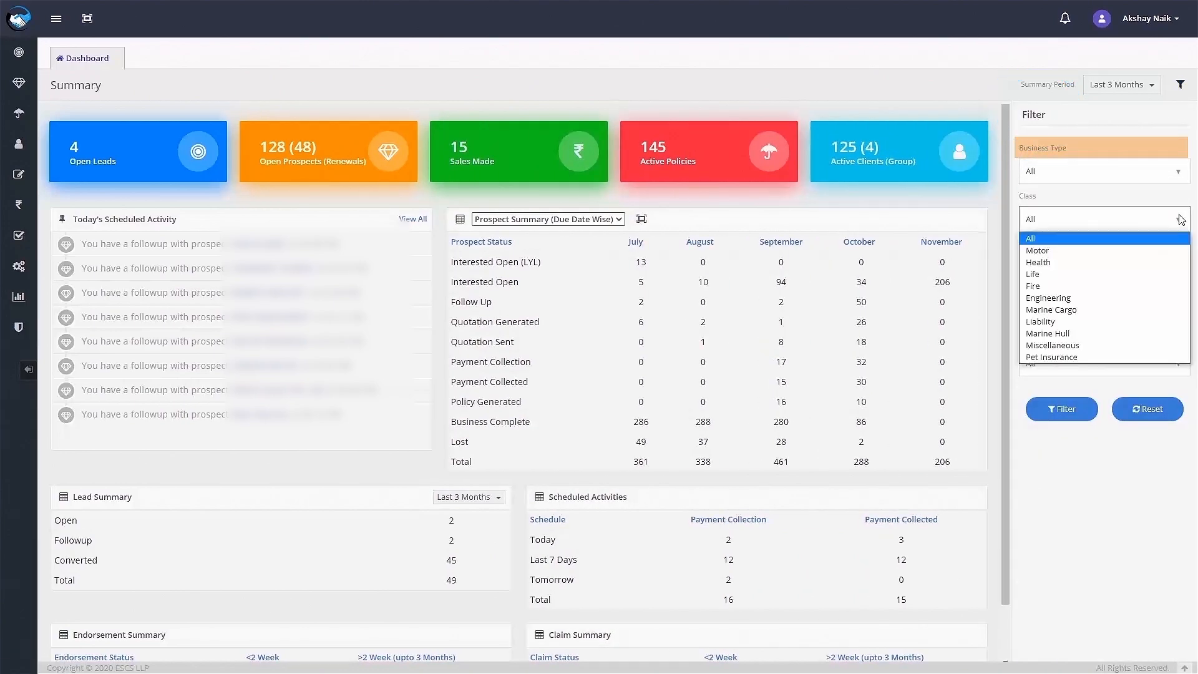
left_click(1180, 220)
left_click(1179, 267)
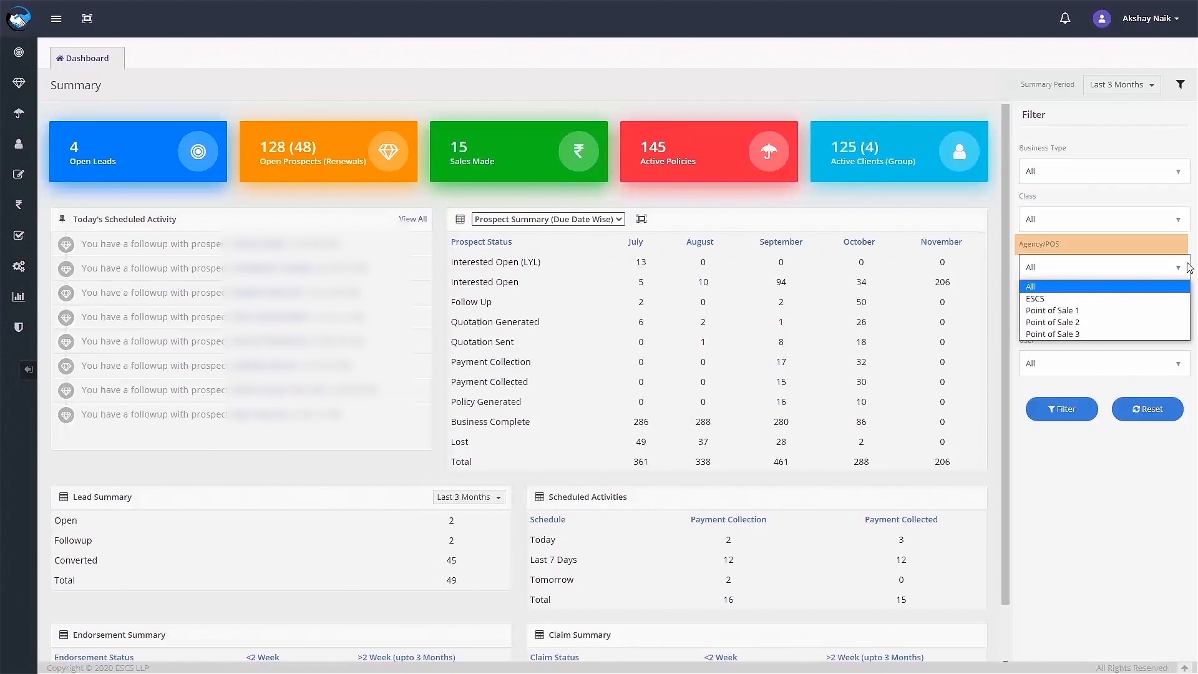
left_click(1178, 268)
left_click(1180, 319)
left_click(1181, 318)
left_click(1181, 365)
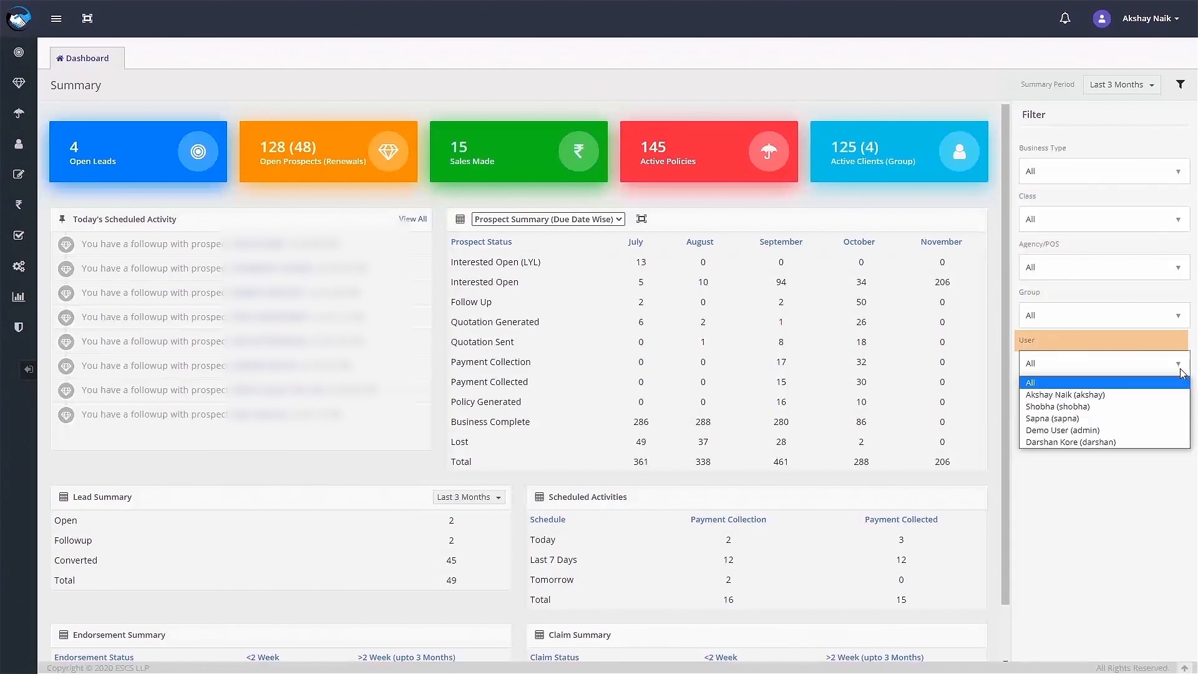
left_click(1181, 369)
left_click(1181, 85)
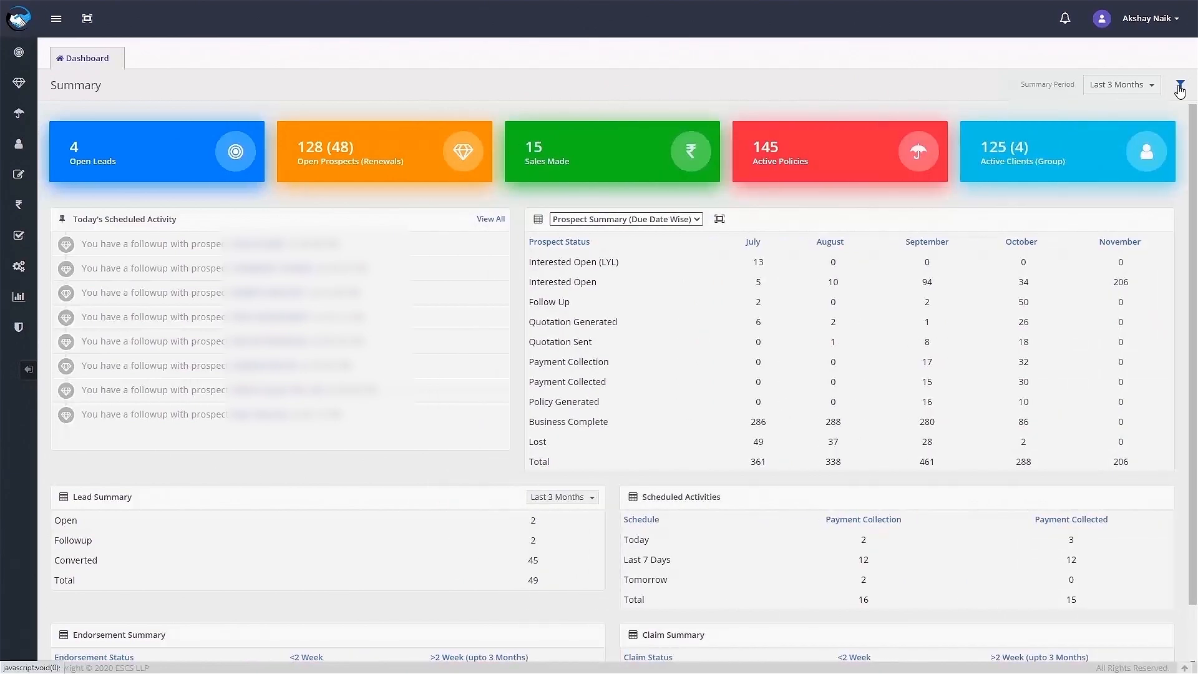
Open the Open Prospects list from its dashboard card.
scroll(1194, 232, "down", 1)
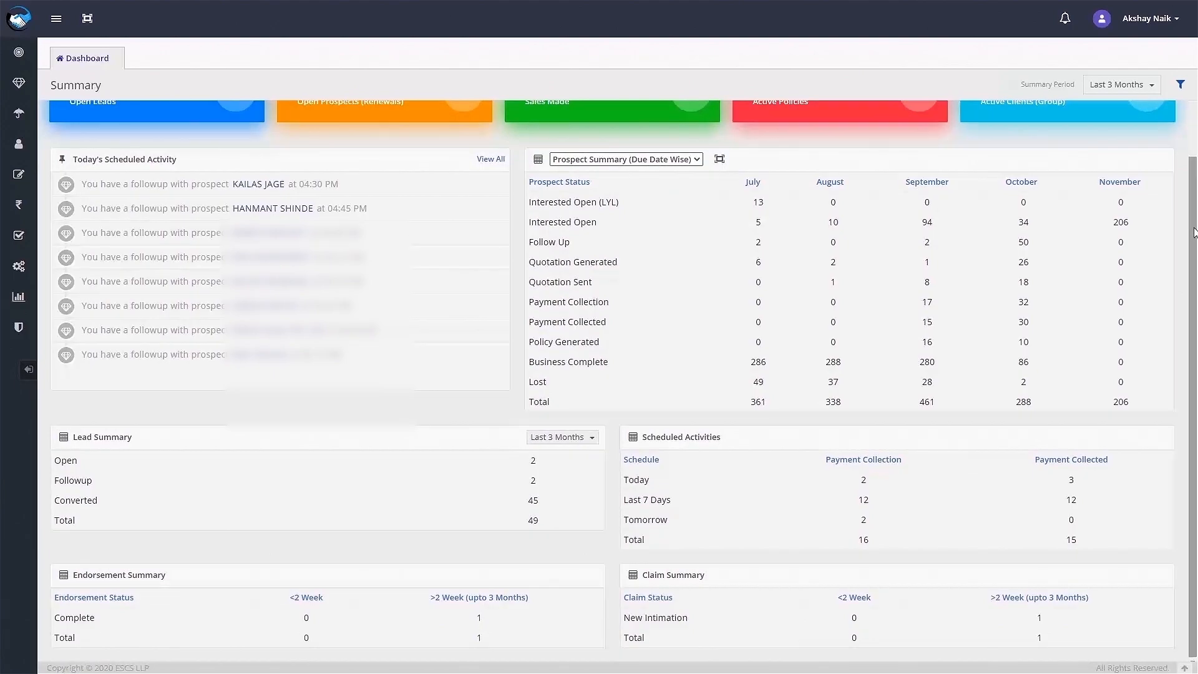
scroll(1105, 232, "up", 1)
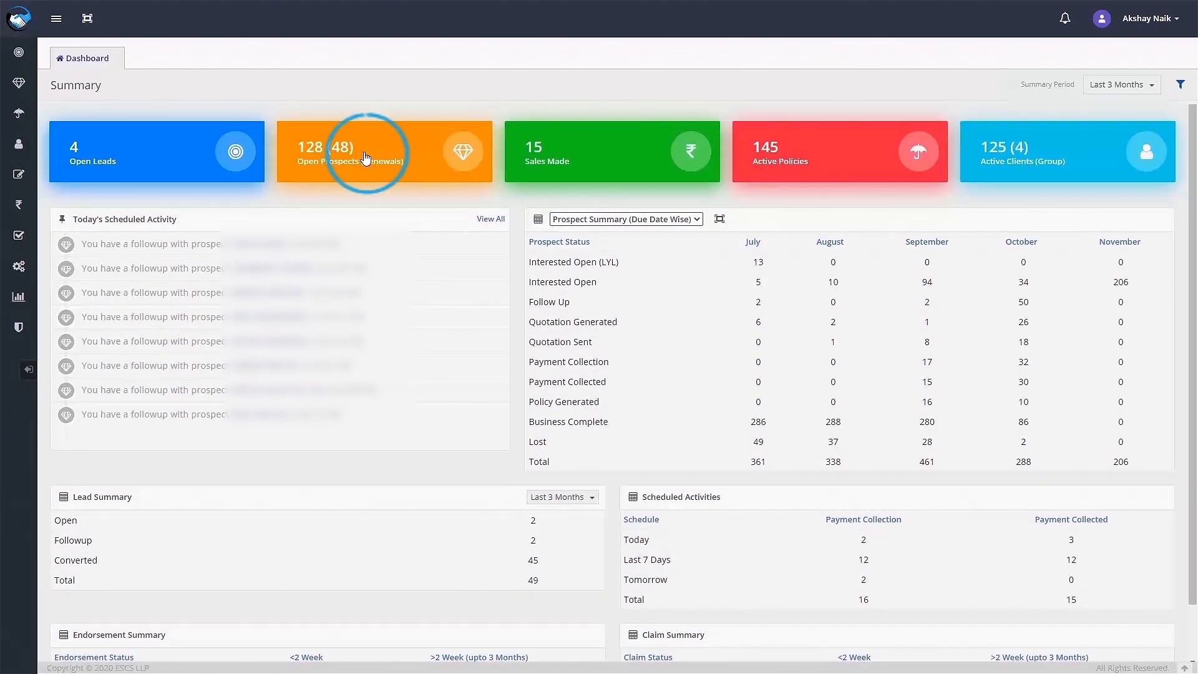
left_click(346, 152)
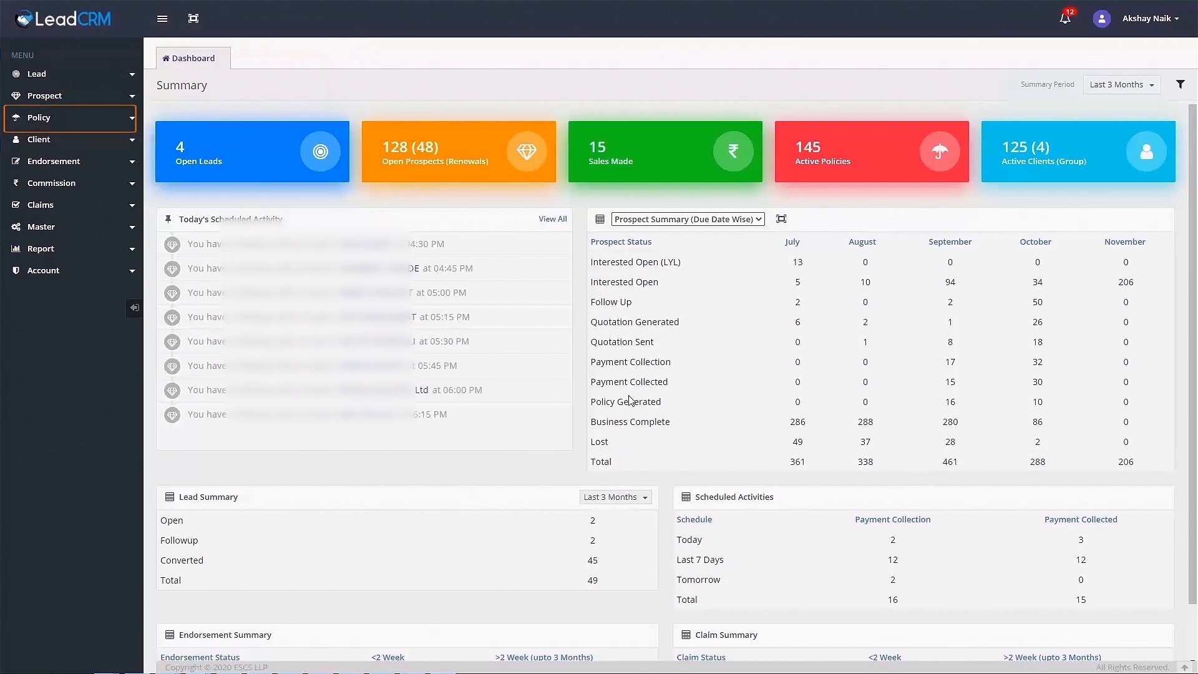
Create and save an Individual lead with the client's name, mobile number and Gmail address.
left_click(36, 74)
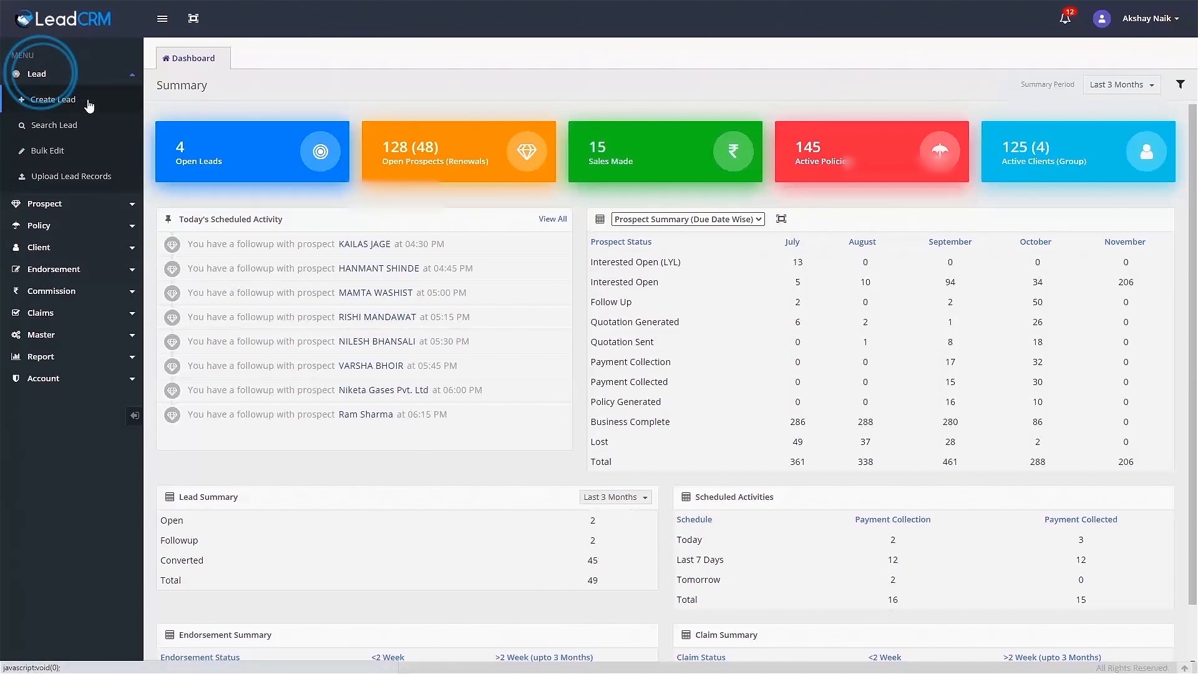
left_click(53, 100)
left_click(462, 167)
left_click(465, 187)
left_click(466, 190)
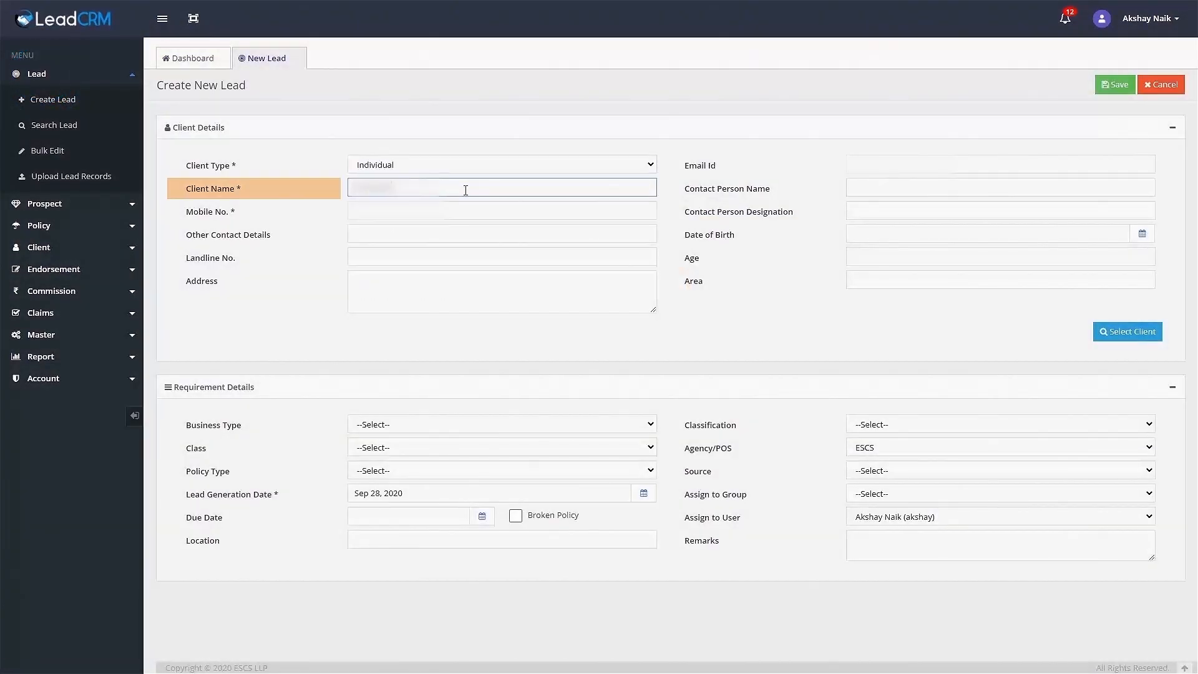
left_click(445, 216)
type("......")
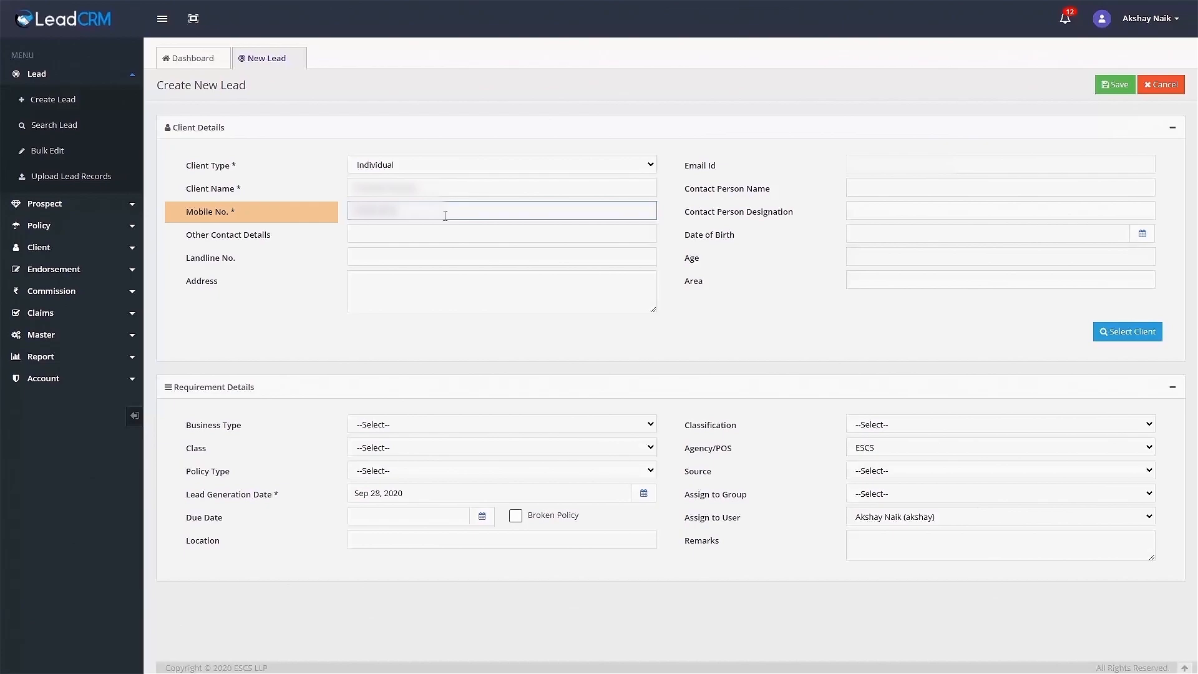
left_click(899, 171)
type("...@gmail.com")
left_click(1115, 85)
left_click(194, 60)
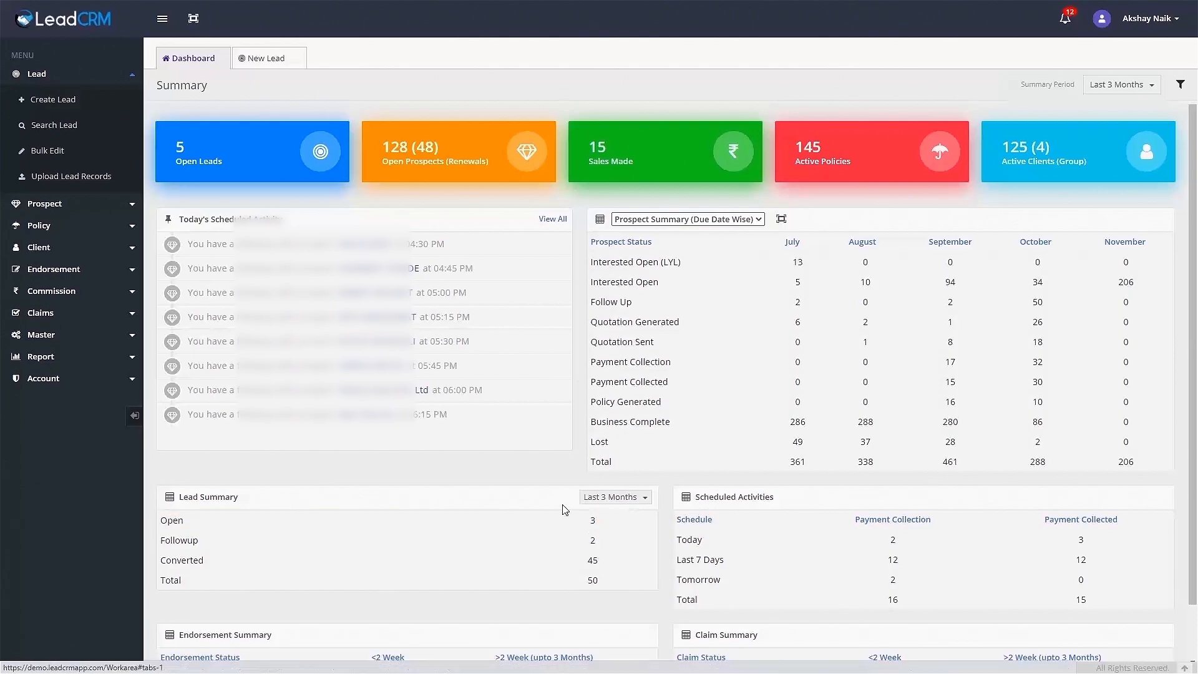
Add a not-concluded New Followup for Sep 28 at 05:45 PM with a comment, and save the lead.
left_click(262, 55)
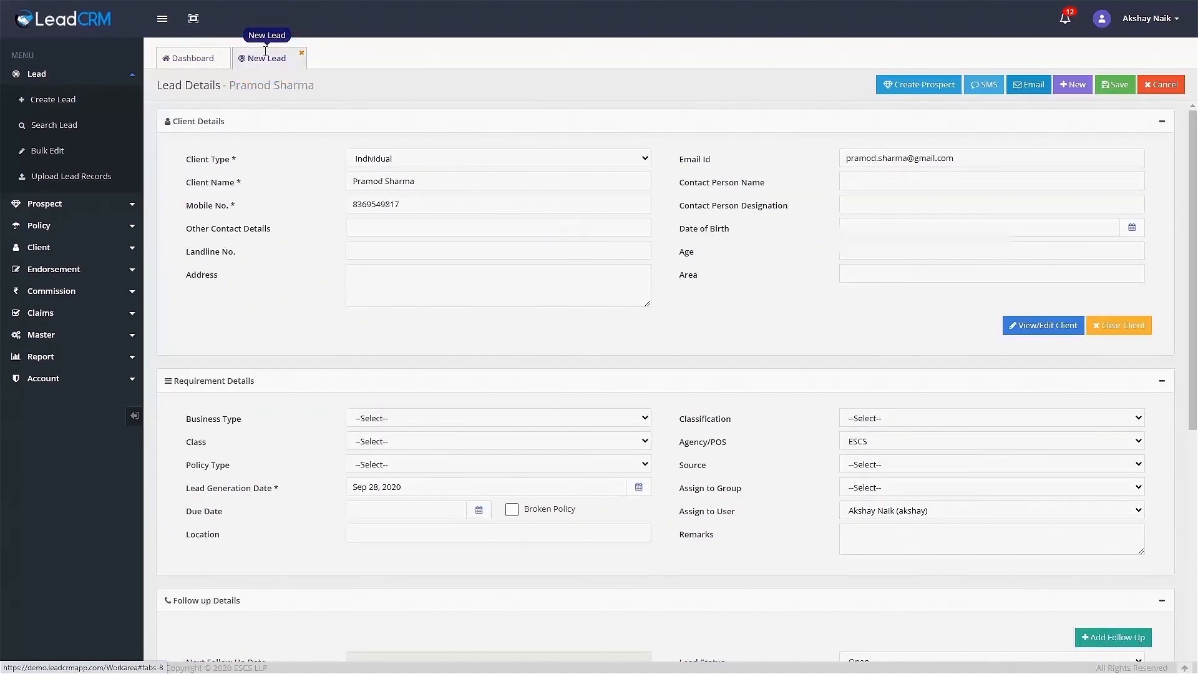
scroll(1124, 387, "down", 4)
left_click(1114, 394)
left_click(658, 271)
left_click(672, 298)
left_click(669, 294)
left_click(662, 343)
left_click(661, 318)
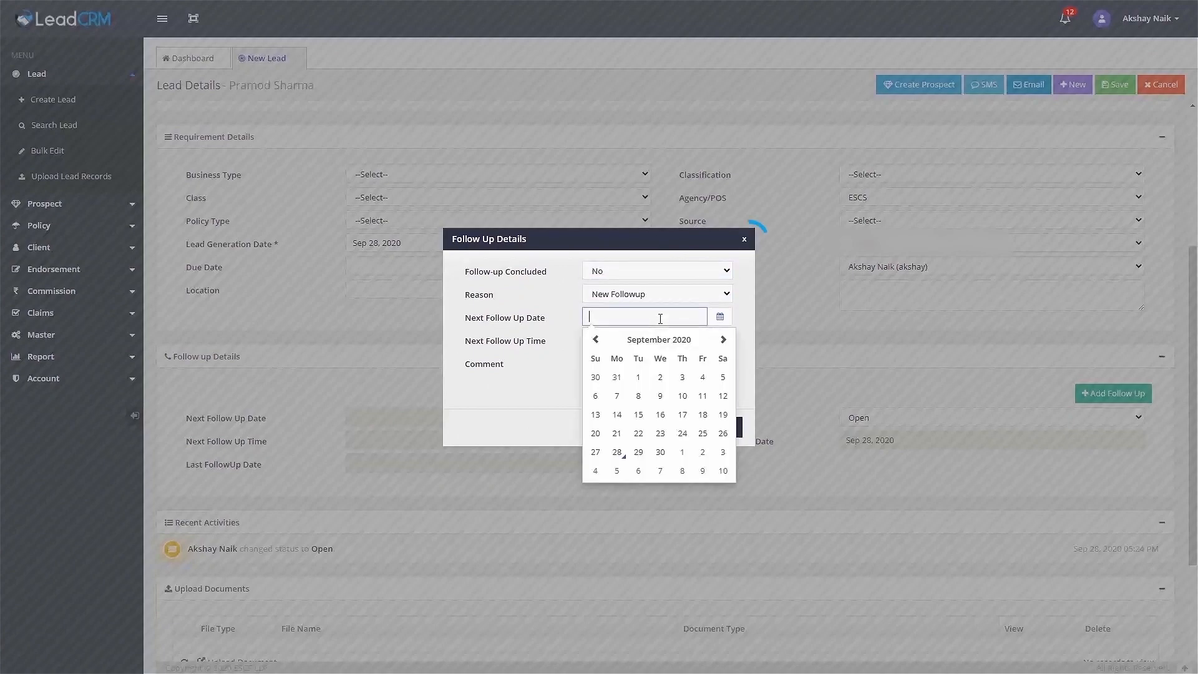
left_click(616, 452)
left_click(680, 415)
left_click(640, 453)
left_click(671, 387)
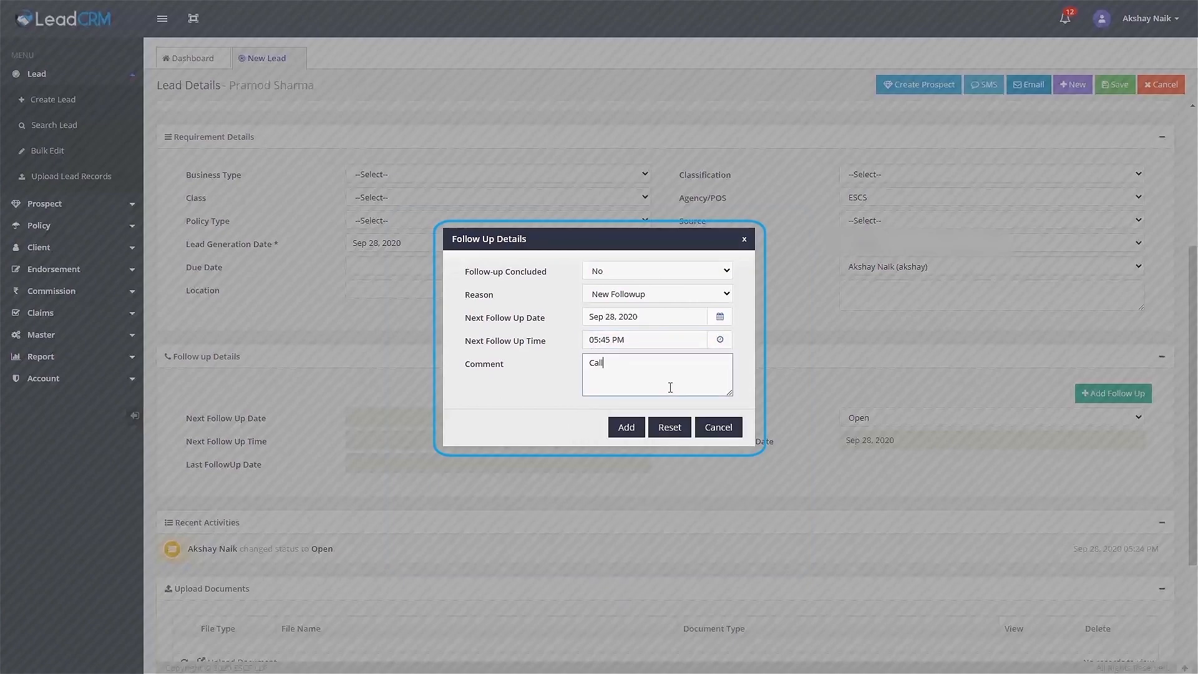
left_click(637, 432)
left_click(1116, 85)
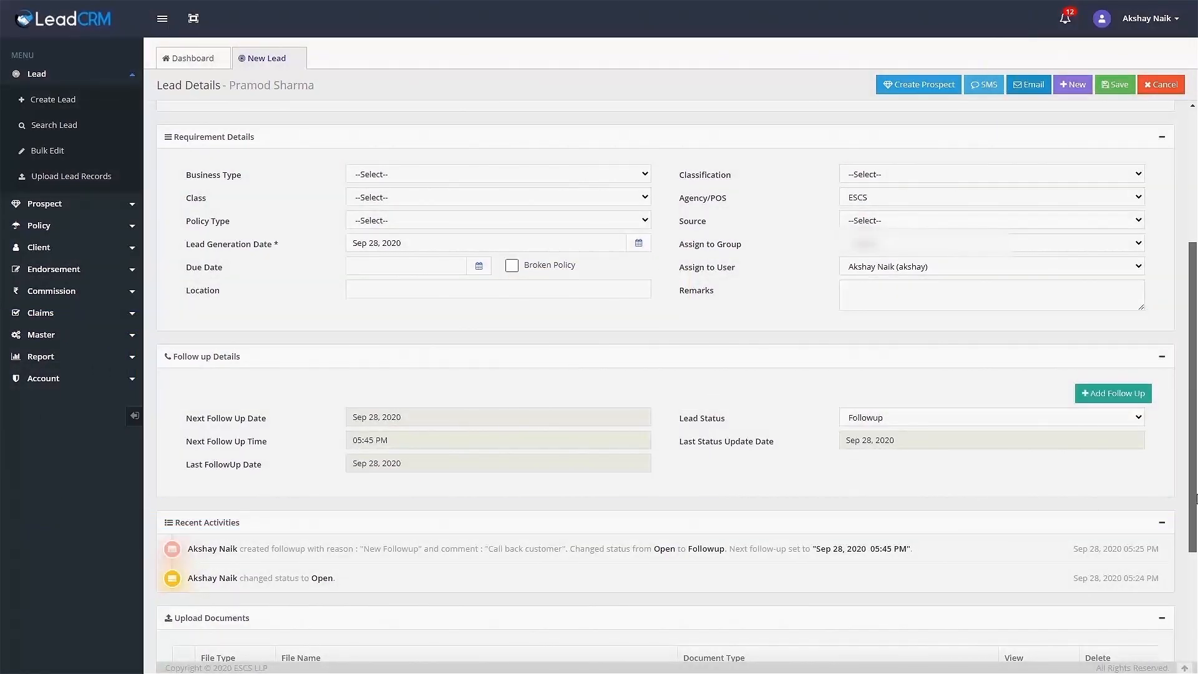
Set business type New Business, class Motor, policy type Private Car and classification Hot.
scroll(678, 381, "up", 4)
left_click(429, 419)
left_click(374, 468)
left_click(423, 442)
left_click(375, 469)
left_click(431, 465)
left_click(375, 234)
left_click(992, 418)
left_click(886, 441)
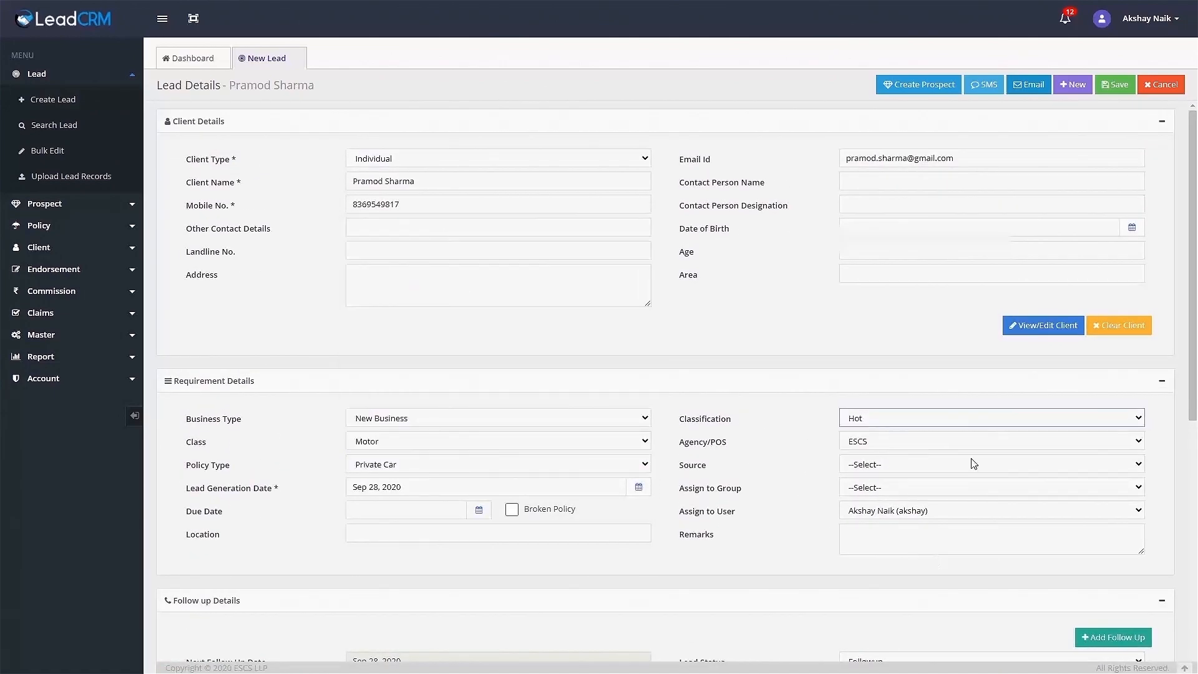
Convert the lead to a prospect and dismiss the follow-up reminder.
left_click(925, 86)
left_click(627, 371)
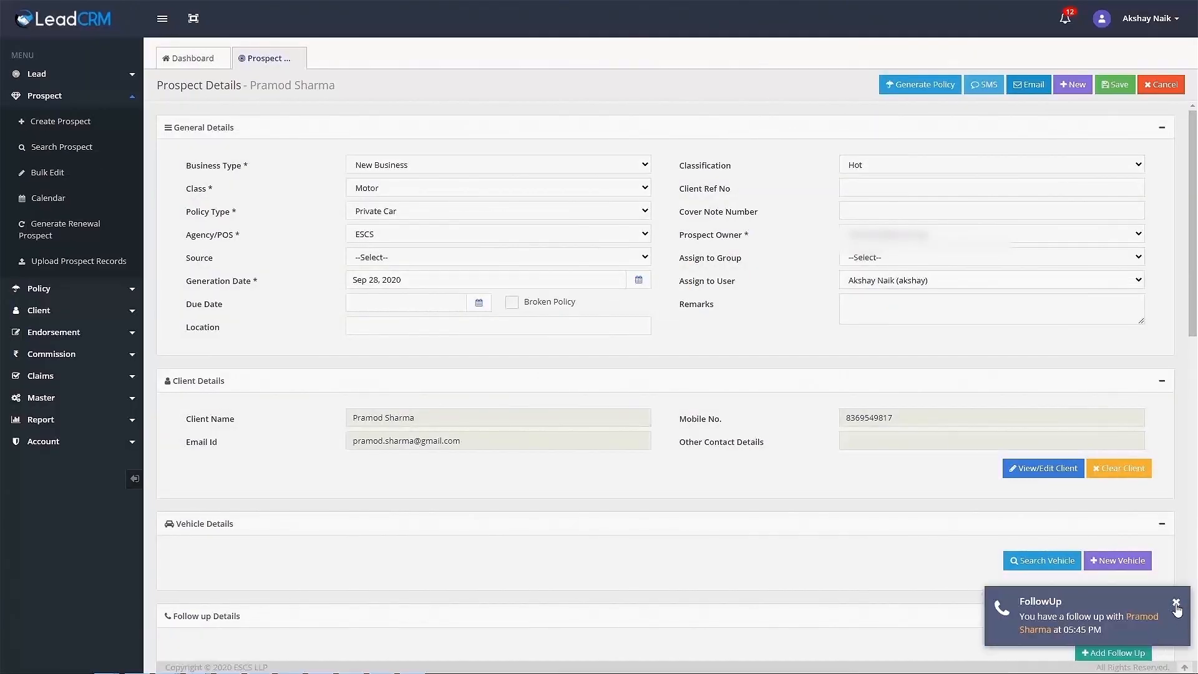
left_click(1178, 605)
Open the client's full details and set Is Group Client to Y.
left_click(1043, 468)
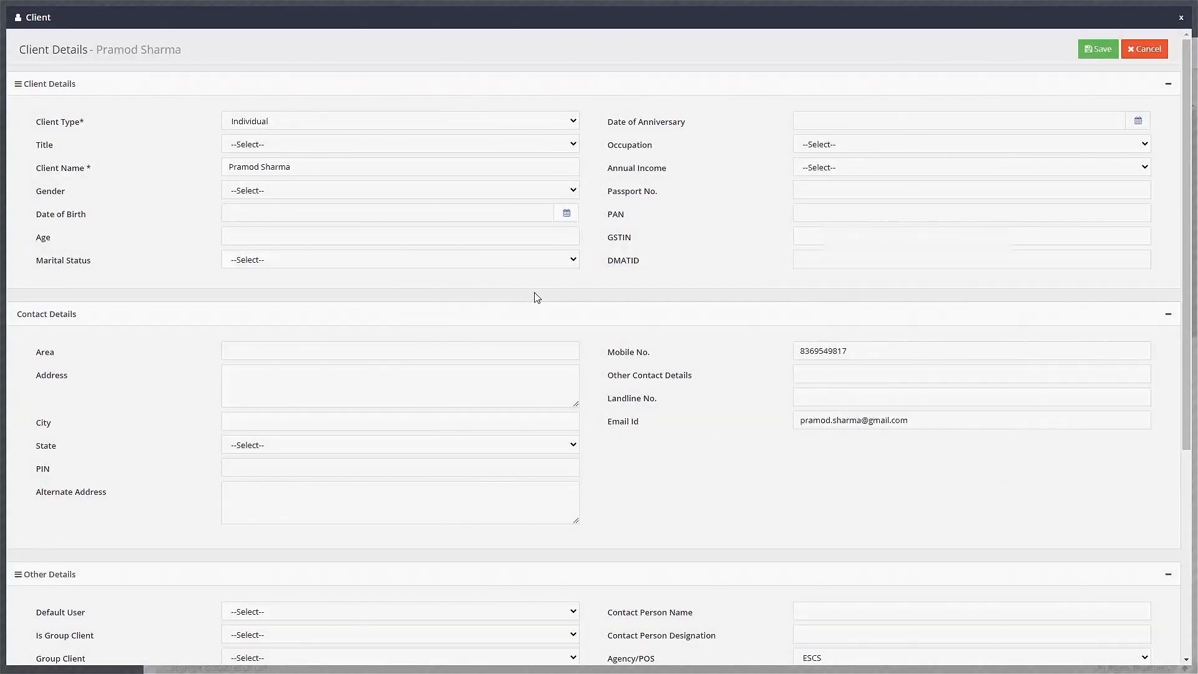
left_click_drag(1182, 409, 1190, 615)
left_click(466, 318)
left_click(461, 355)
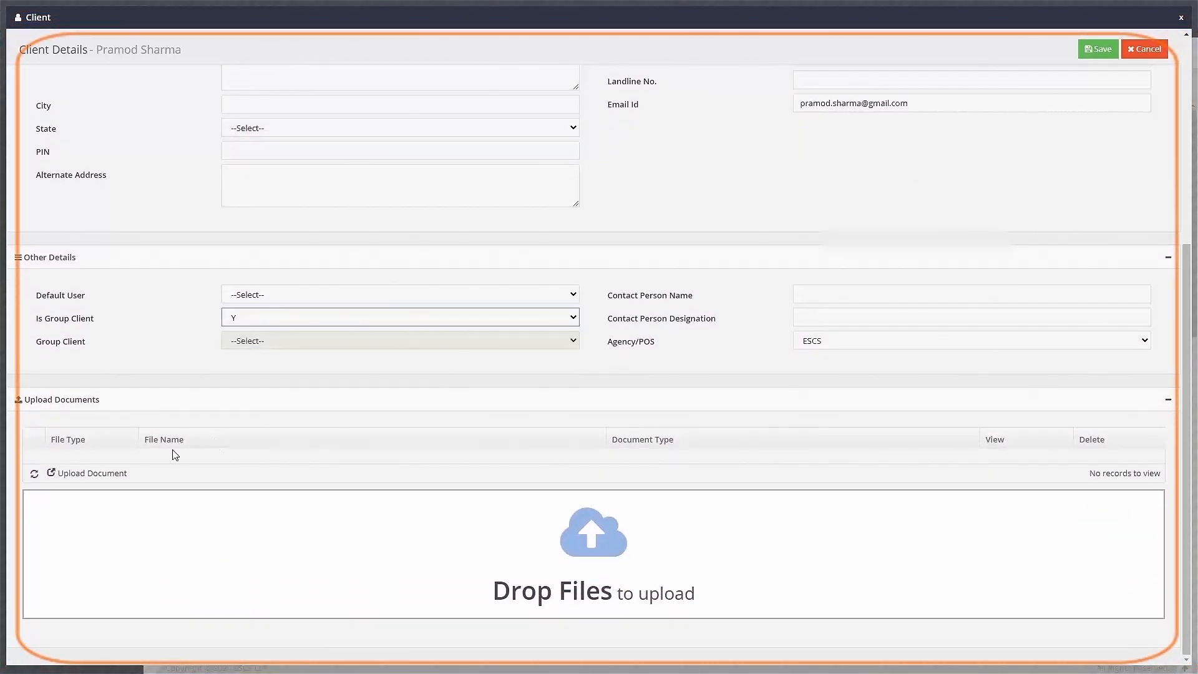
Attach two images labelled Aadhaar Card and Pan Card to the client and save.
left_click(122, 475)
left_click(679, 251)
left_click(745, 256, "ctrl")
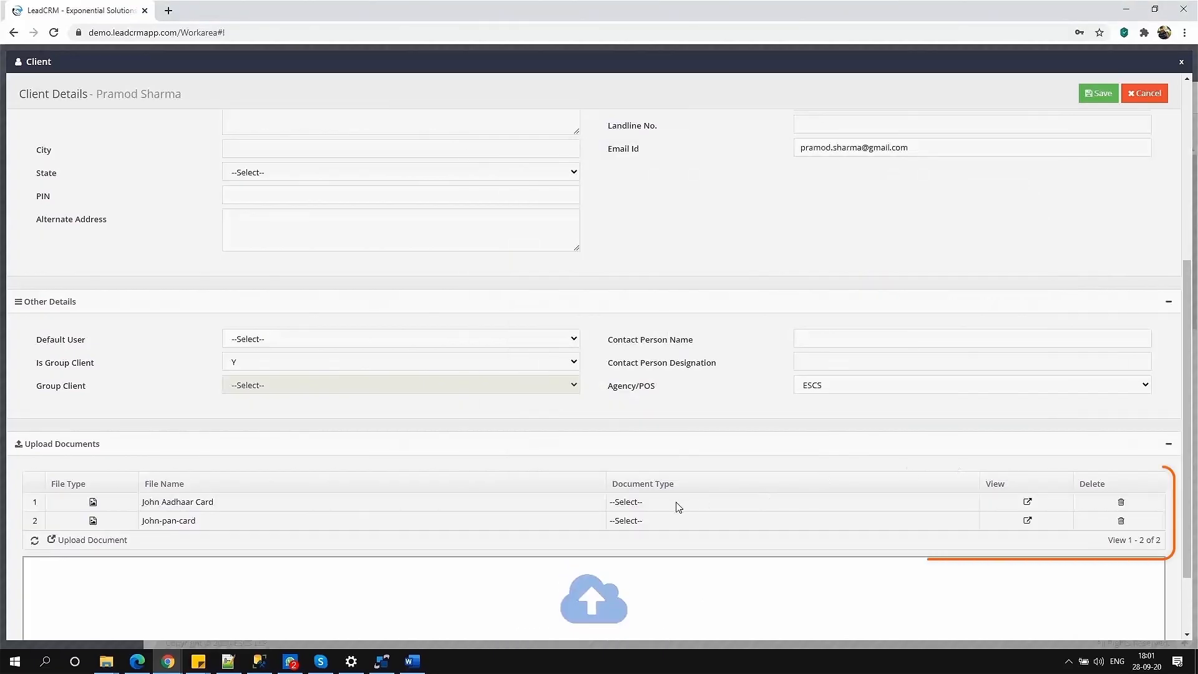
left_click(677, 502)
left_click(686, 545)
left_click(677, 521)
left_click(682, 565)
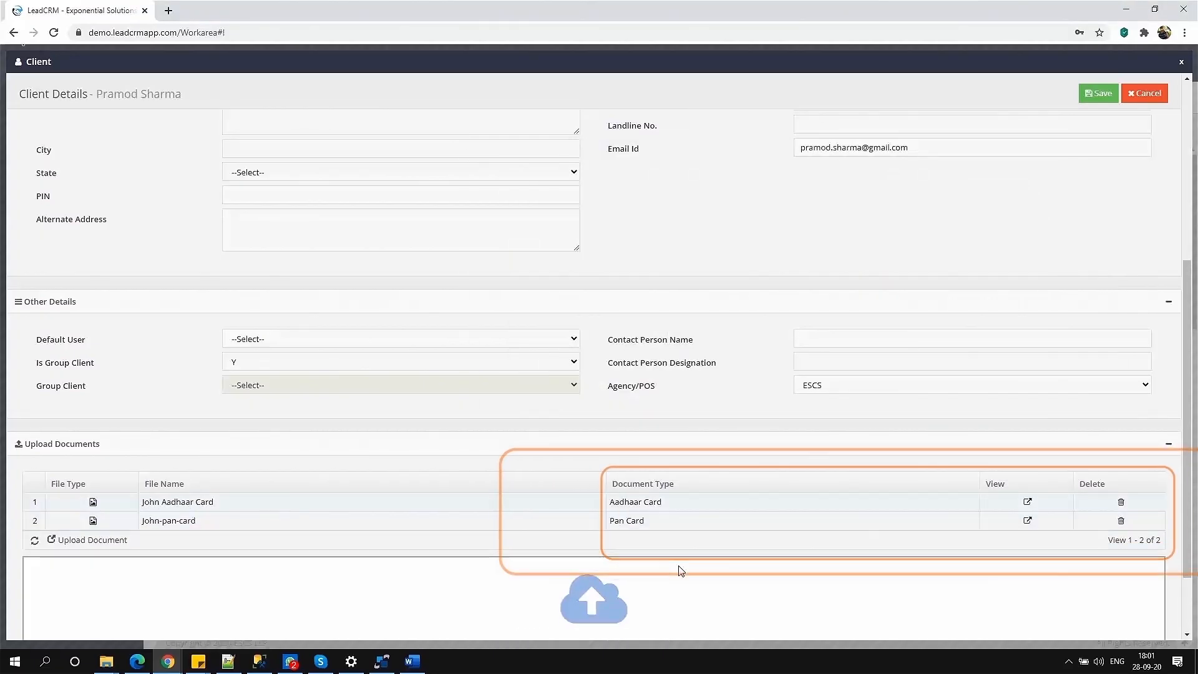
left_click(1098, 94)
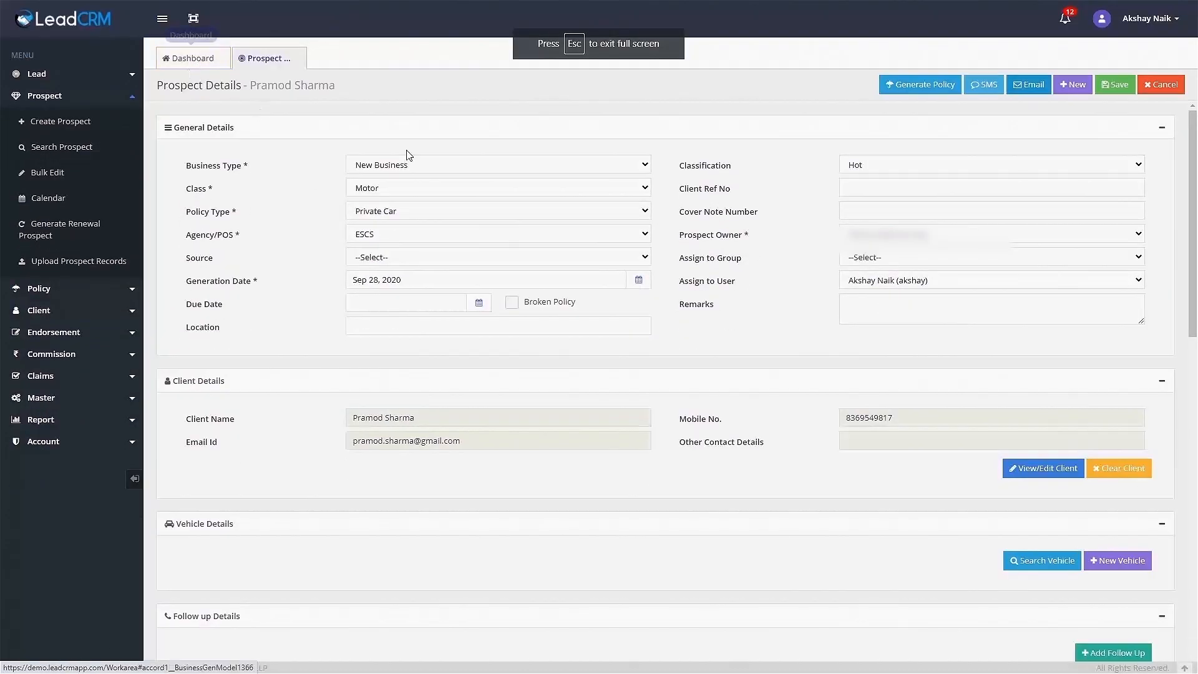
Add a new Crossovers & SUV vehicle: MARUTI SWIFT DZIRE, variant ZXI (NEW).
left_click_drag(1193, 210, 1196, 308)
left_click(1115, 316)
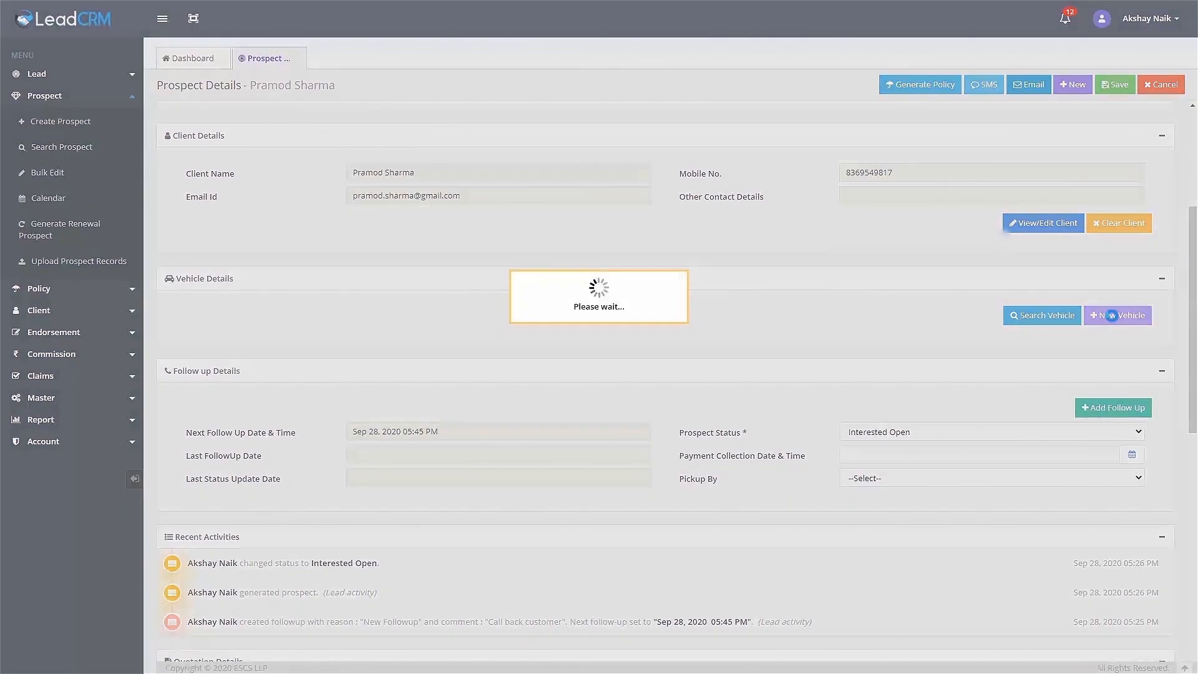
left_click(447, 121)
left_click(447, 159)
left_click(406, 147)
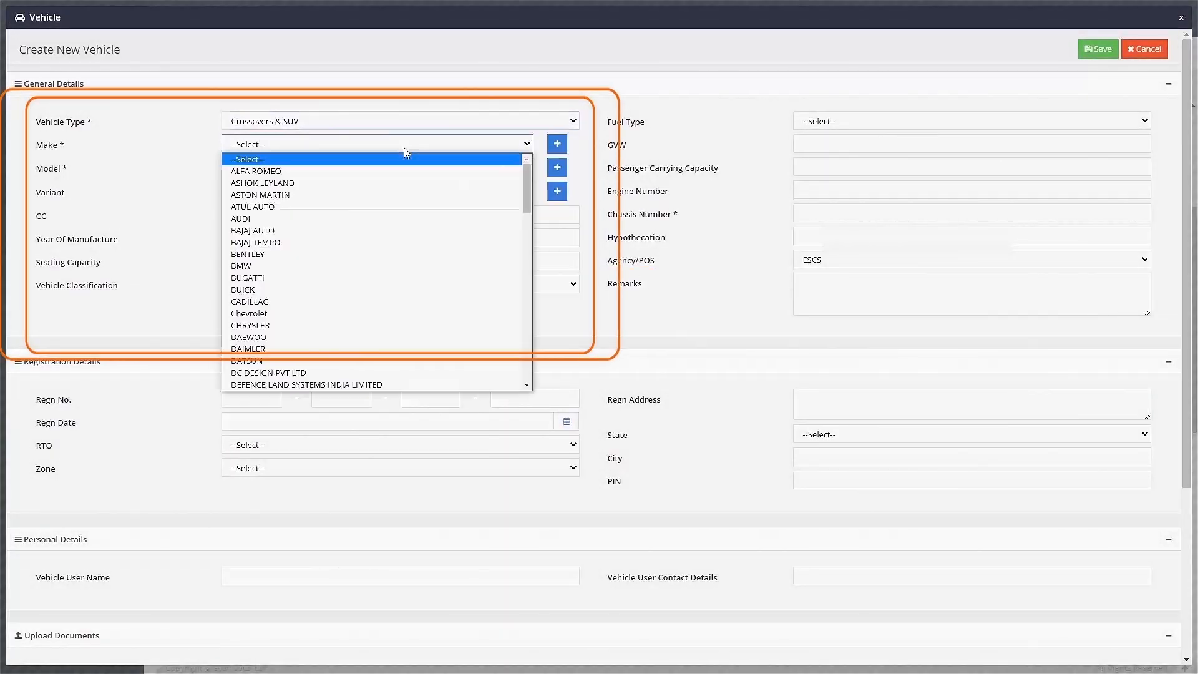
type("maruti")
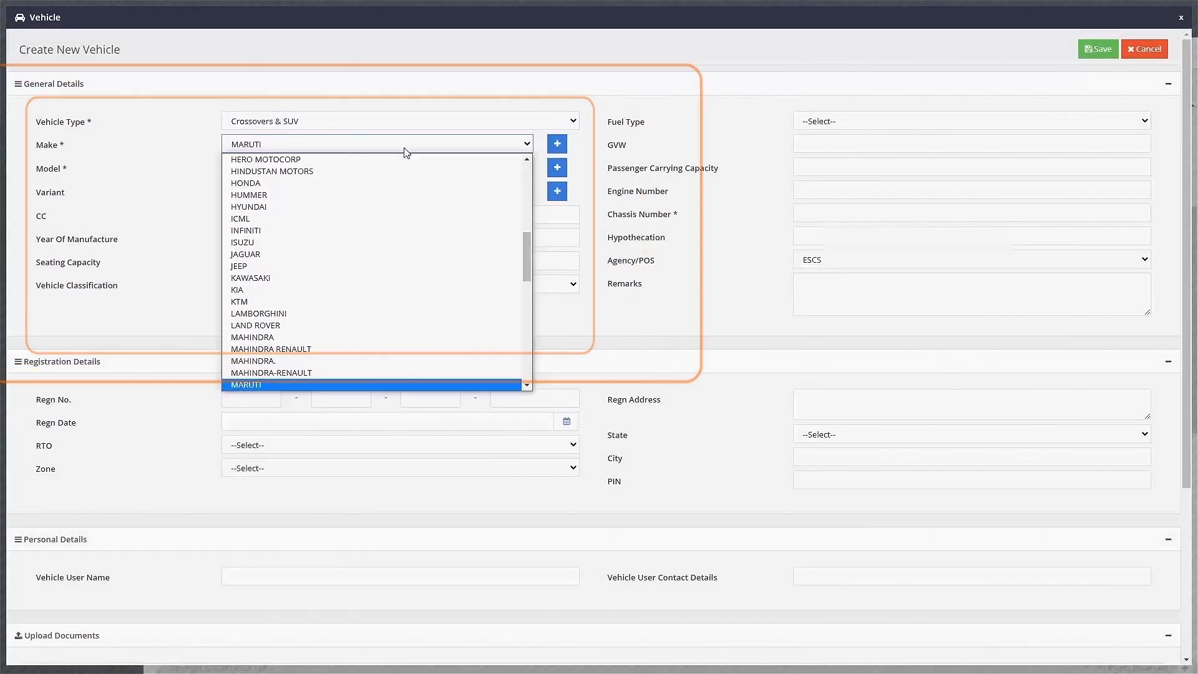
left_click(388, 384)
left_click(331, 173)
type("swift")
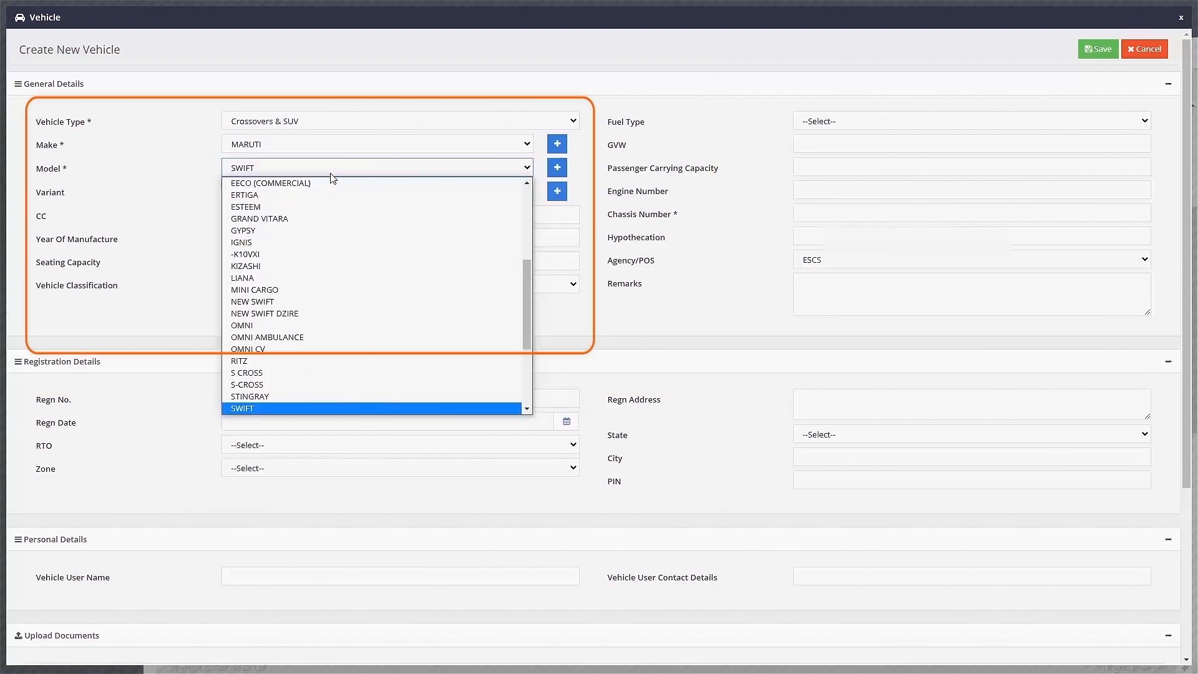
type("d")
left_click_drag(526, 311, 536, 341)
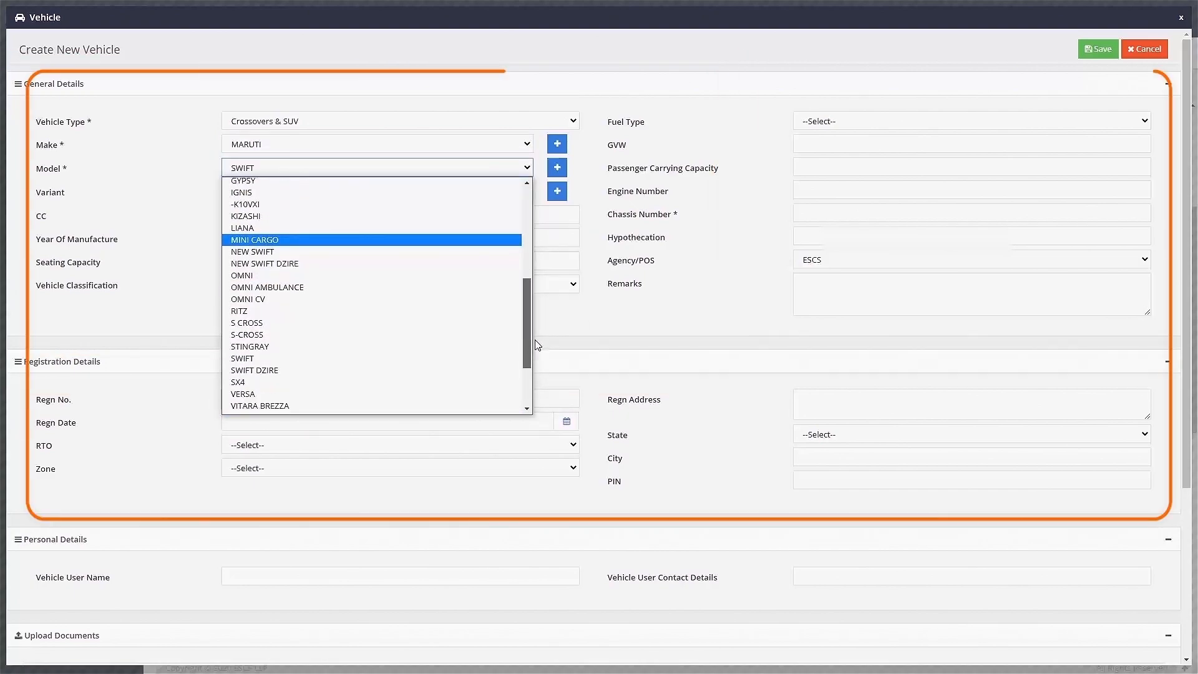
left_click(481, 372)
left_click(361, 196)
left_click_drag(523, 280, 532, 413)
left_click(349, 361)
Set manufacture month SEP, classification Midsize, fuel Petrol, and enter chassis number 3456.
left_click(309, 238)
left_click(299, 362)
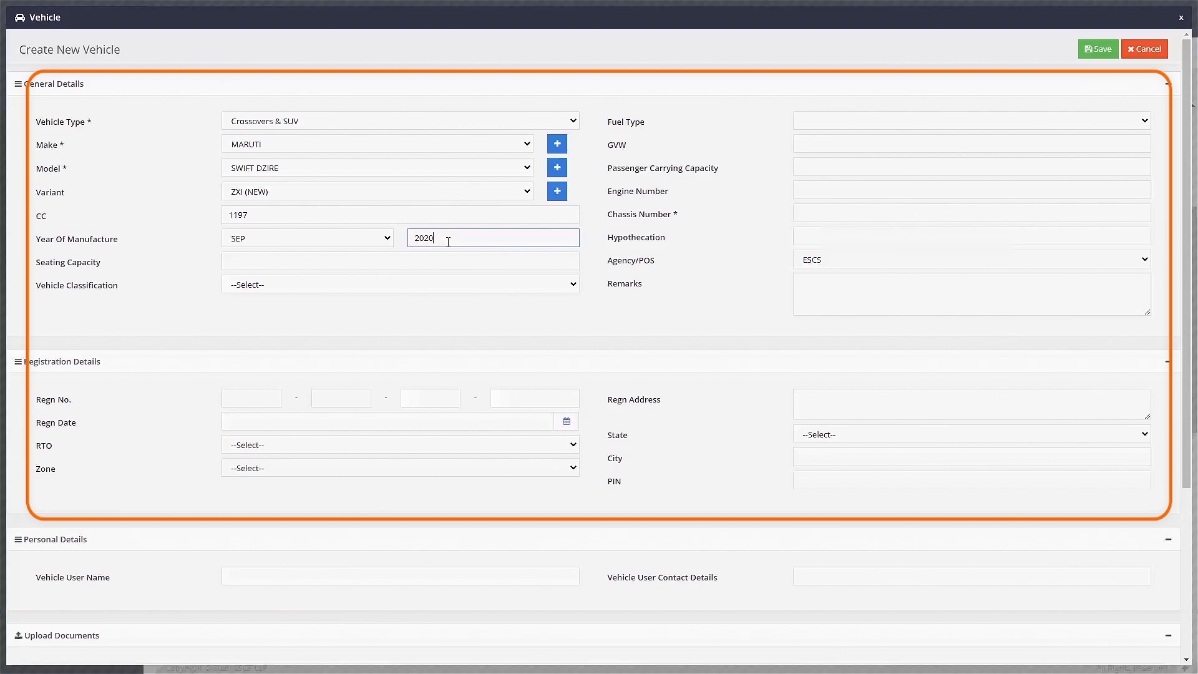
left_click(430, 288)
left_click(409, 337)
left_click(847, 124)
left_click(848, 146)
left_click(838, 215)
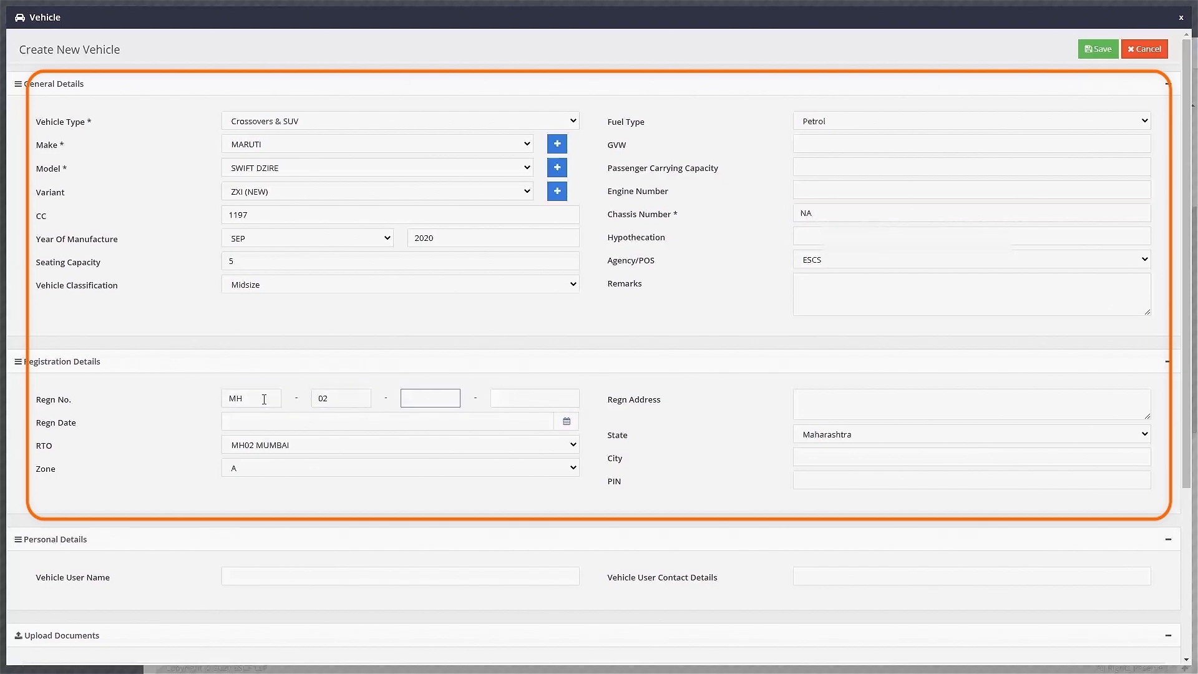
type("3456")
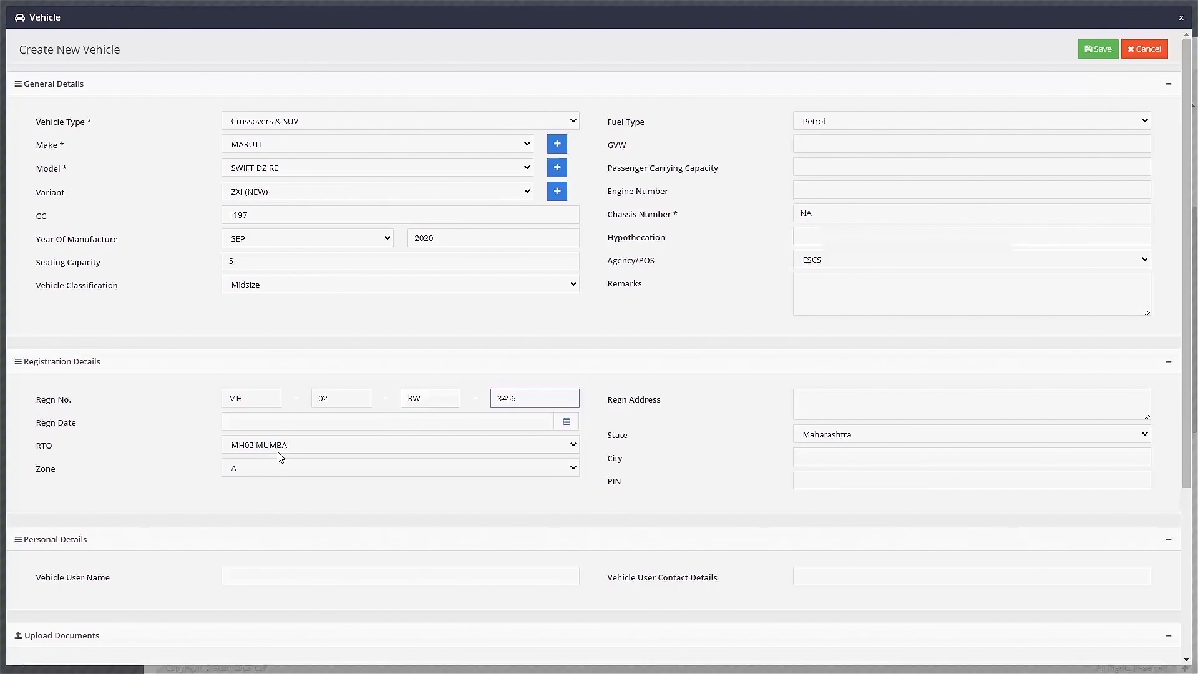
Upload an image as the vehicle's RC Book document and save the vehicle.
scroll(1171, 447, "down", 4)
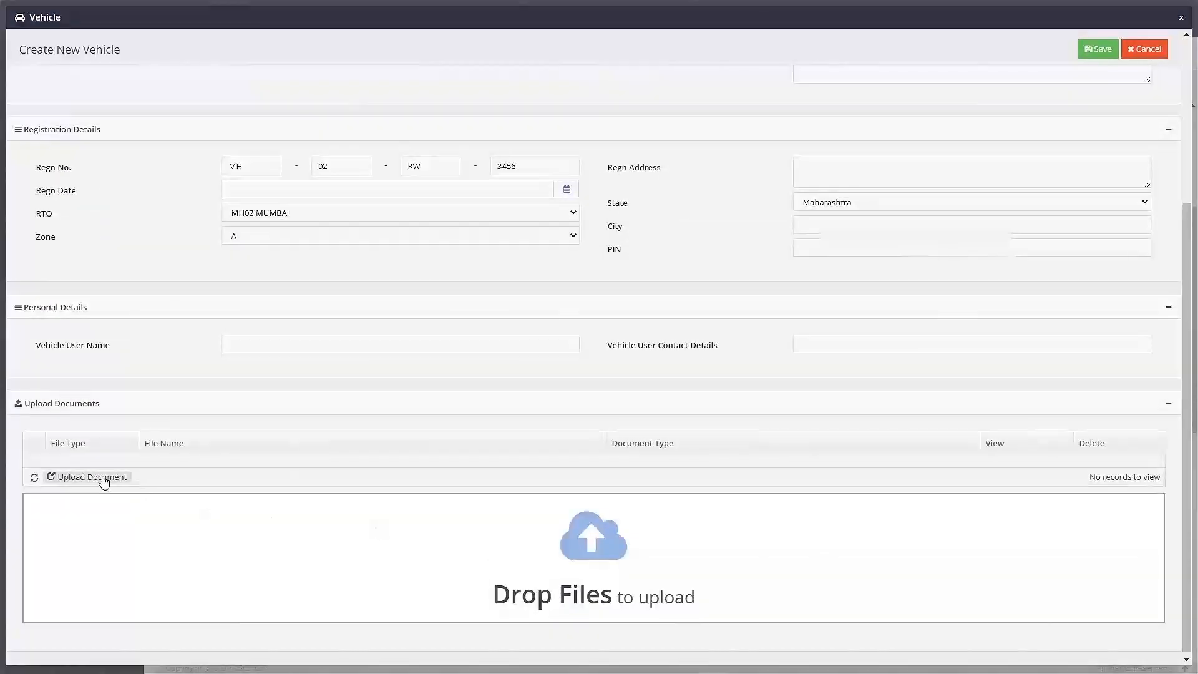
left_click(102, 476)
double_click(686, 312)
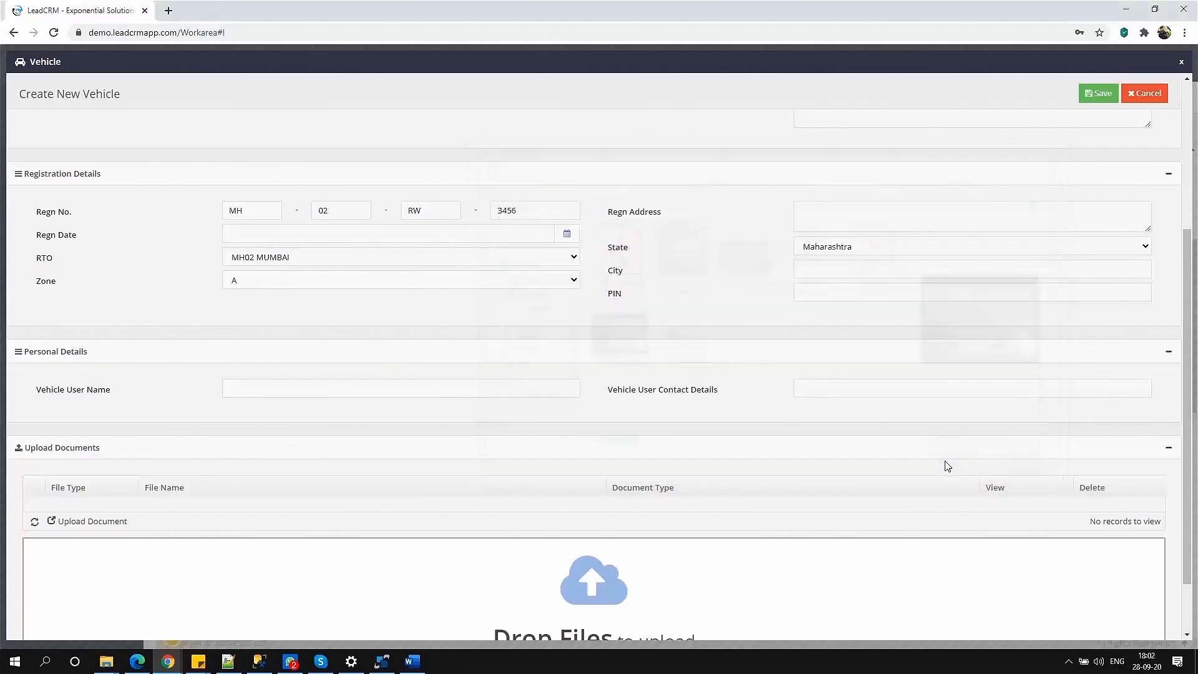
left_click(784, 507)
left_click(798, 540)
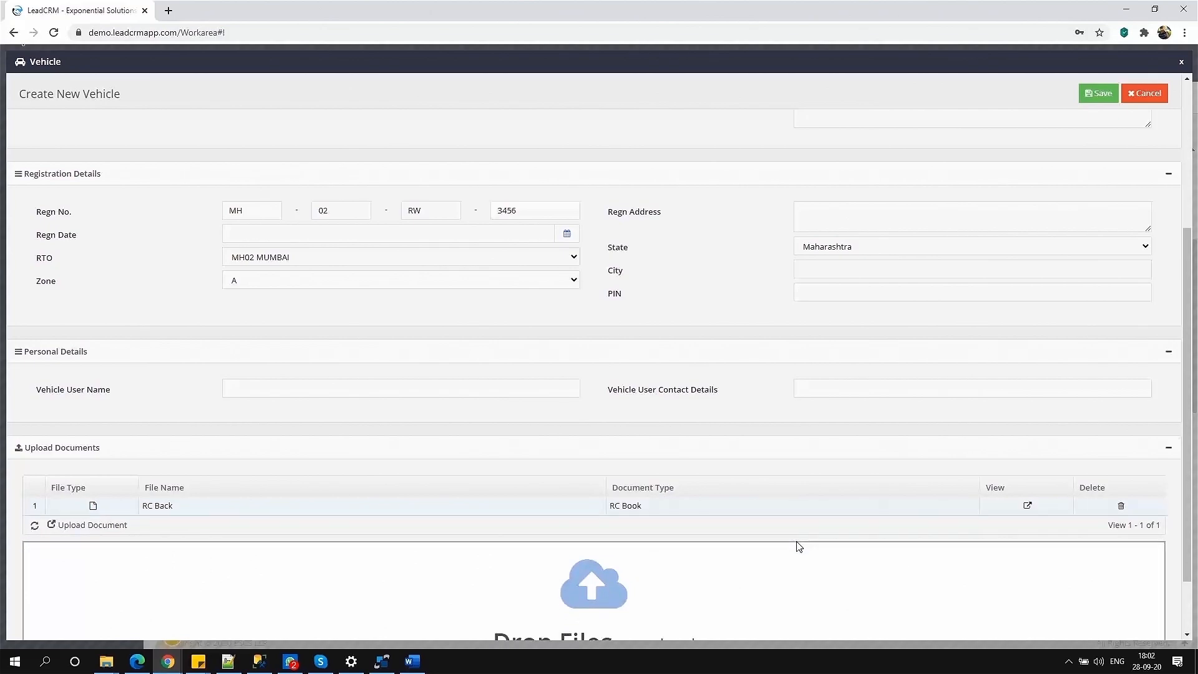
left_click(1099, 94)
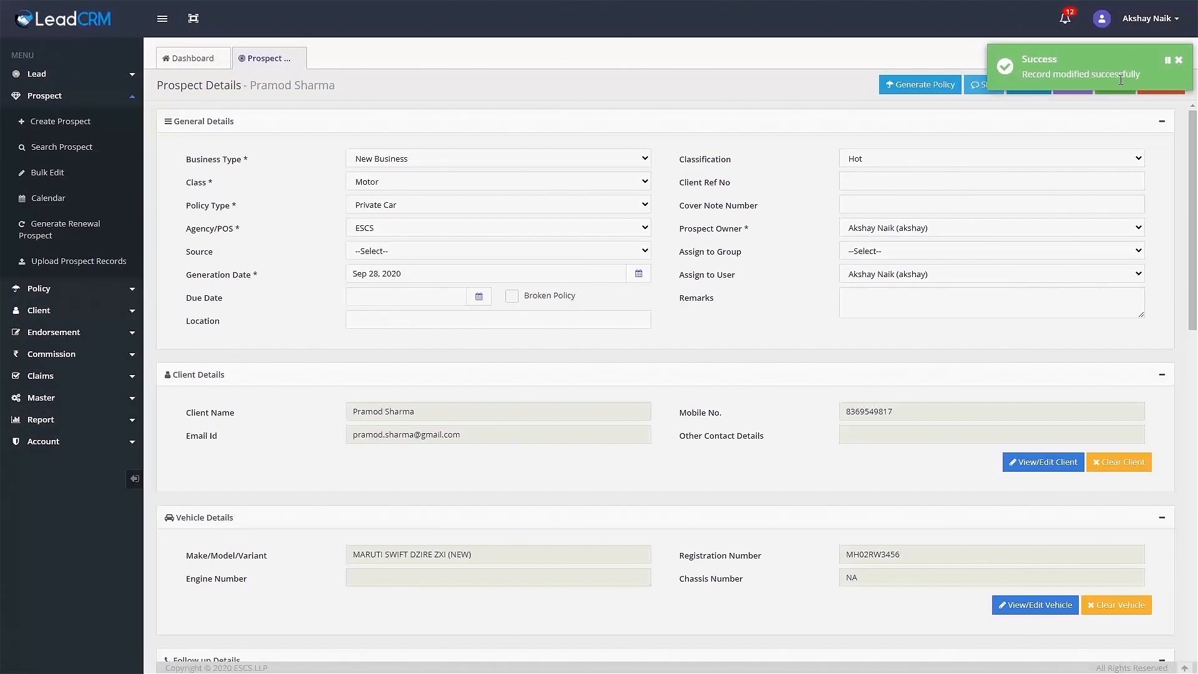
left_click(193, 58)
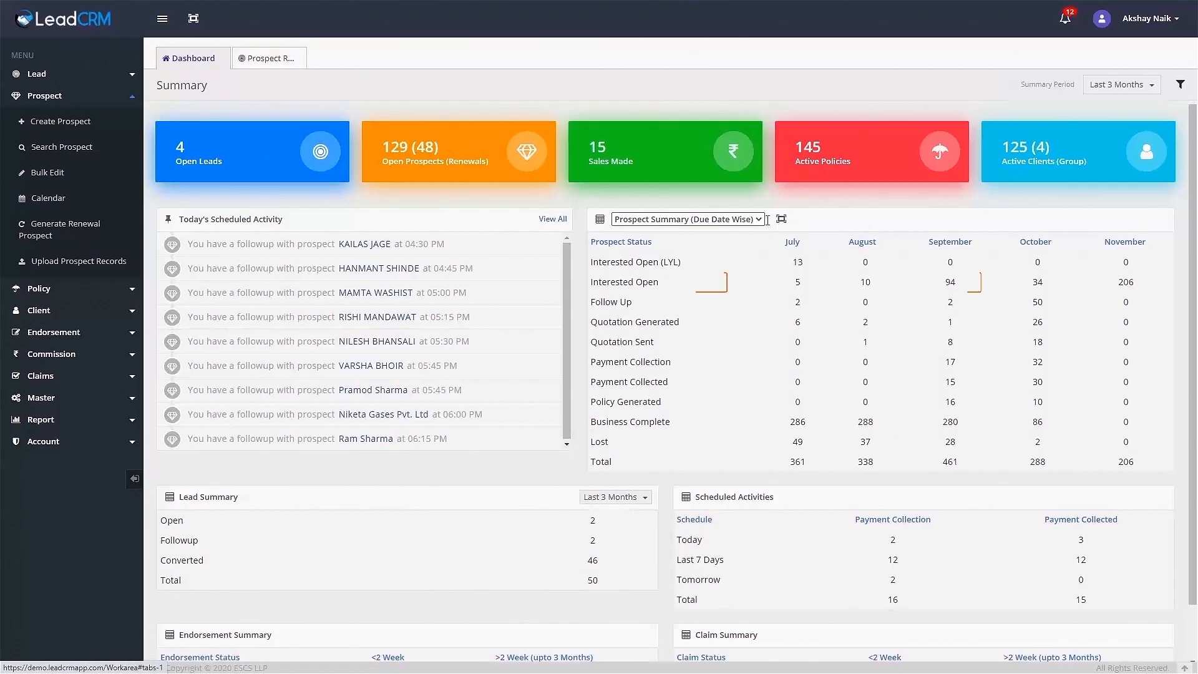
left_click(954, 284)
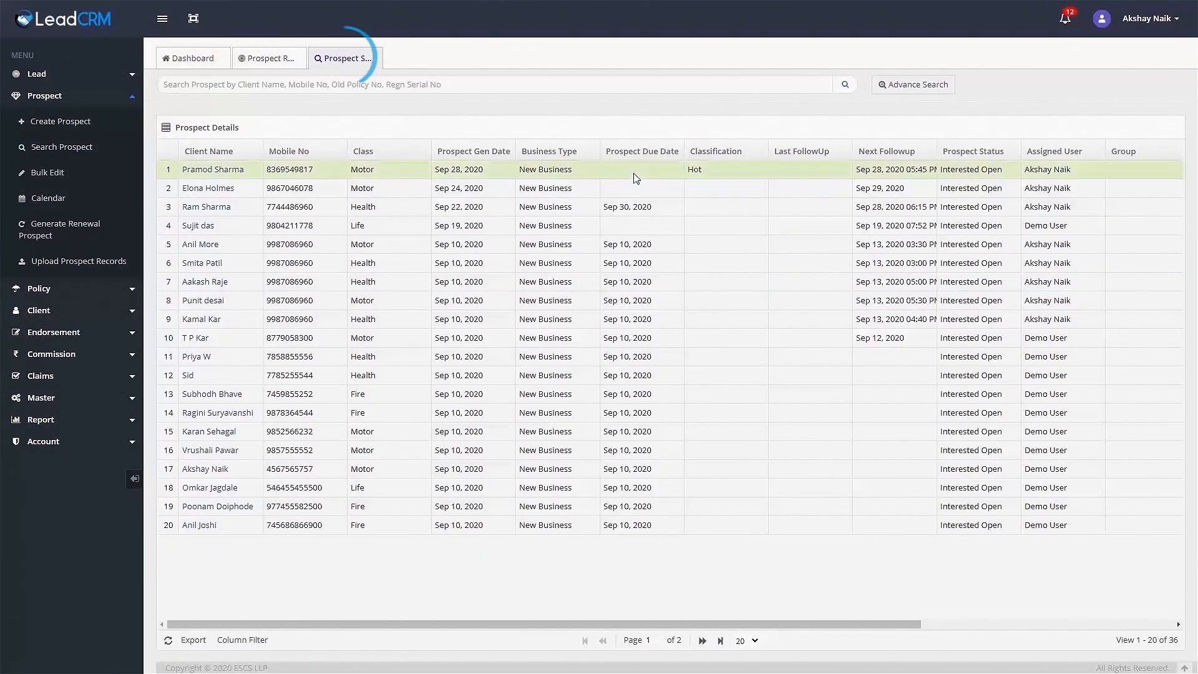
left_click(378, 53)
left_click_drag(1193, 259, 1197, 469)
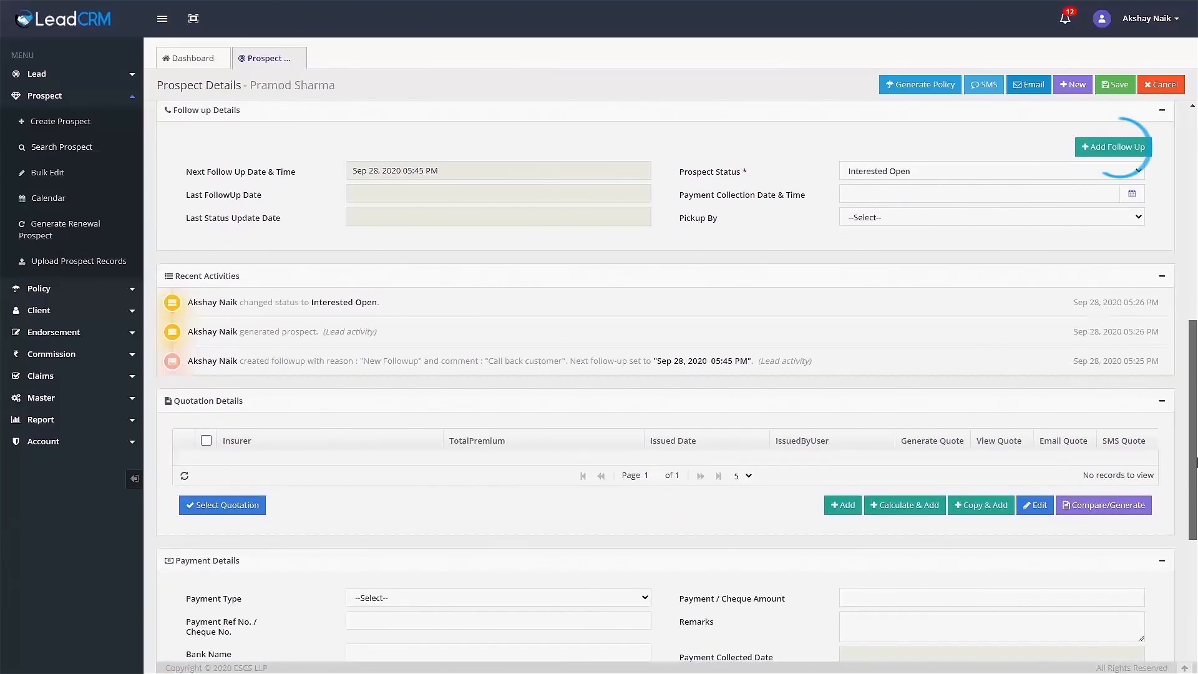
left_click(1111, 141)
left_click(682, 296)
left_click(684, 297)
left_click(718, 428)
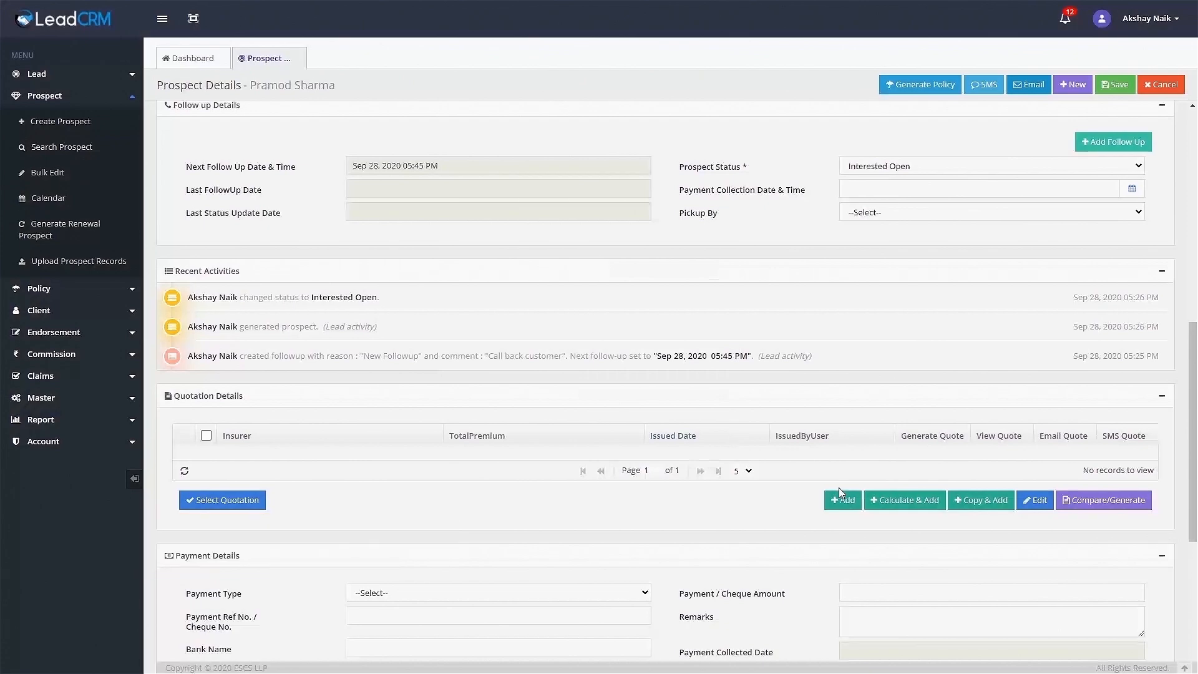
Calculate a Comprehensive 1 Yr OD + 3 Yr TP Tata AIG quotation with IDV 850000.
left_click(911, 499)
left_click(916, 128)
left_click(928, 150)
left_click(927, 150)
left_click(930, 153)
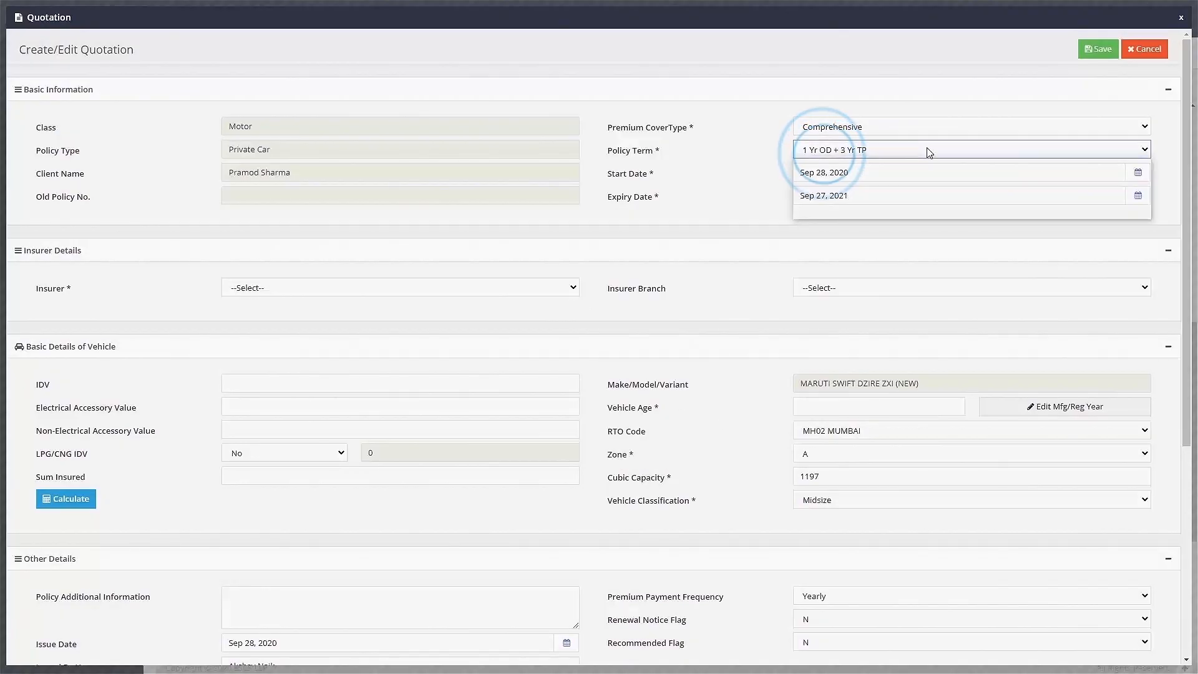
left_click(568, 288)
key("t")
key("Return")
left_click(430, 385)
type("850000")
key("Tab")
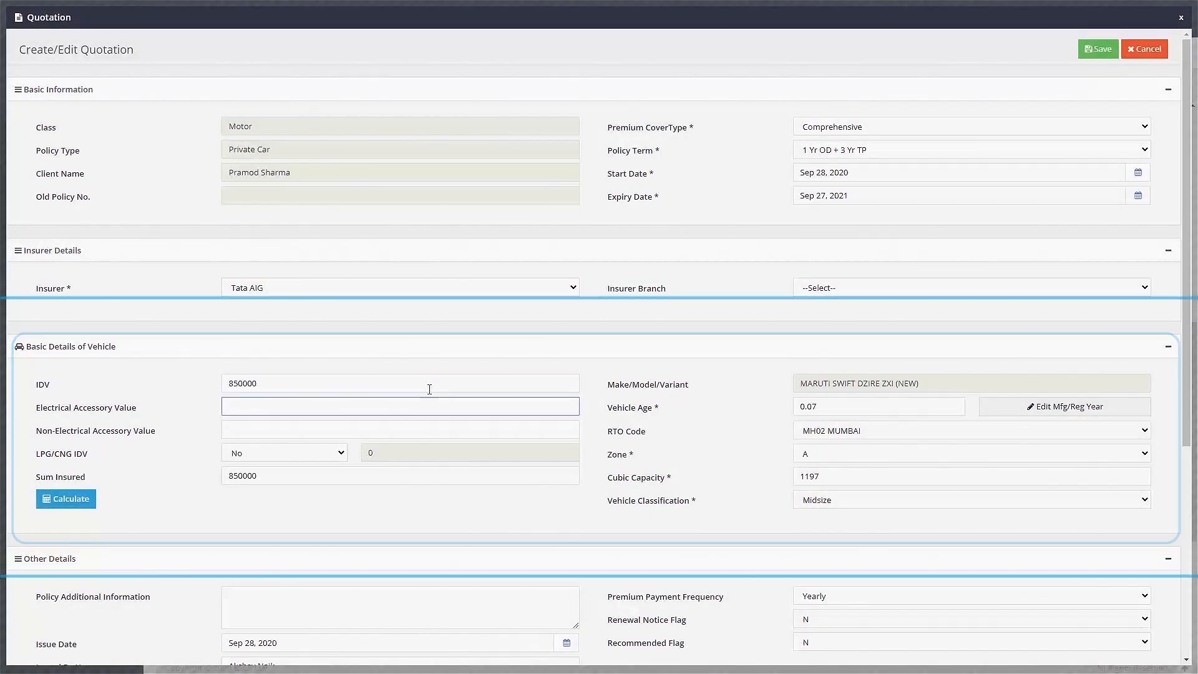
left_click(50, 503)
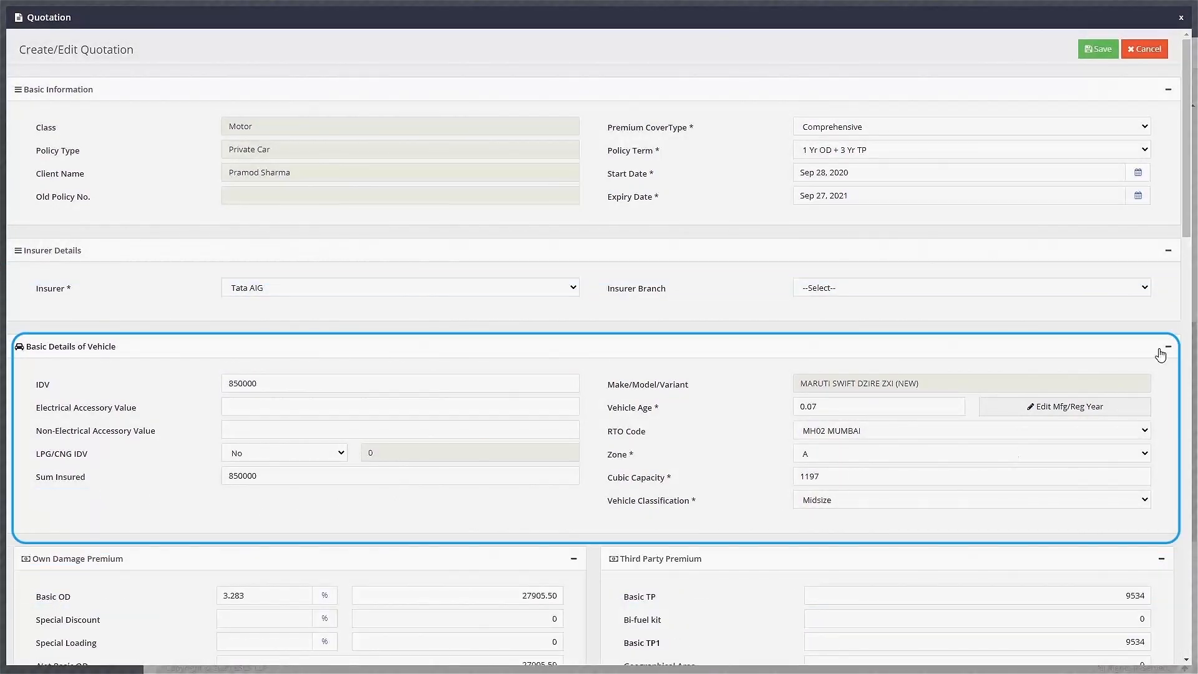
Apply an 80% special discount and choose the Sapphire Plus add-on combo plan.
scroll(1187, 223, "down", 8)
left_click(289, 137)
key("Tab")
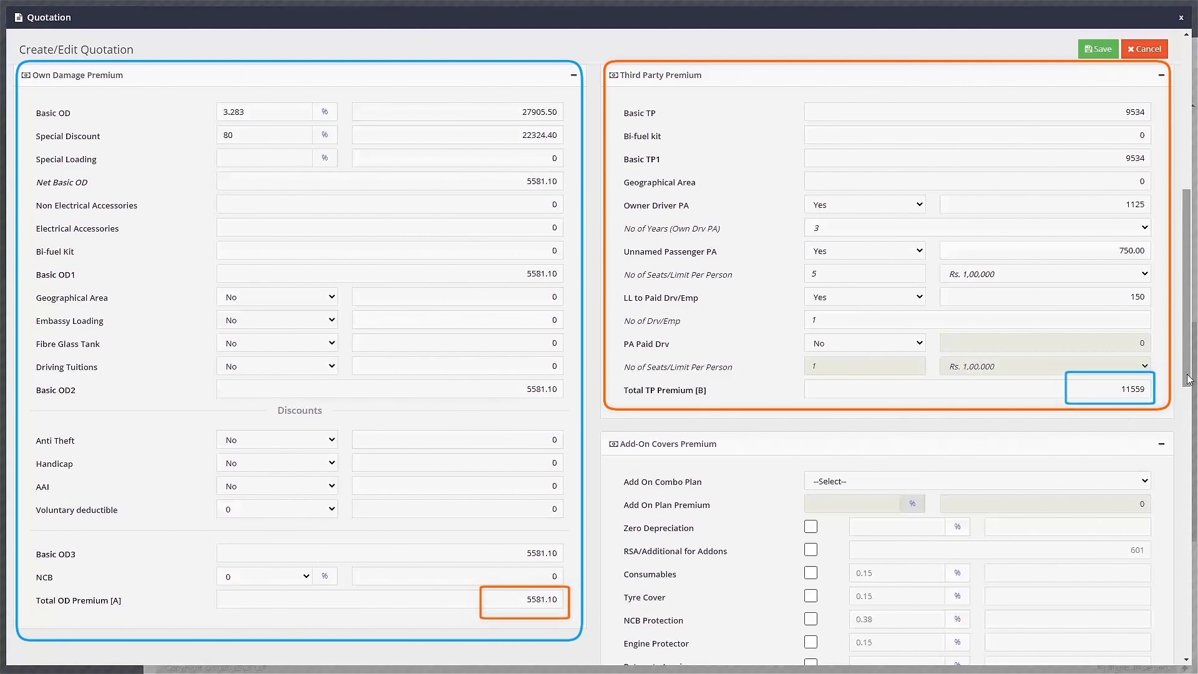
scroll(1188, 382, "down", 6)
left_click(874, 111)
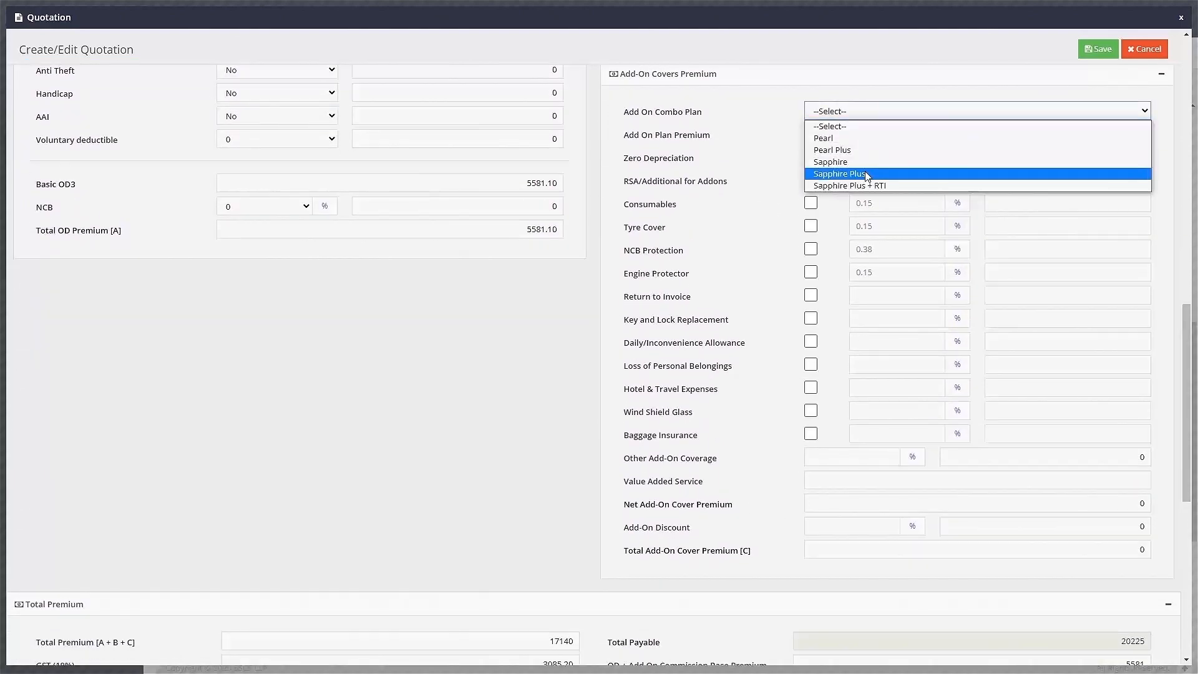
left_click(867, 175)
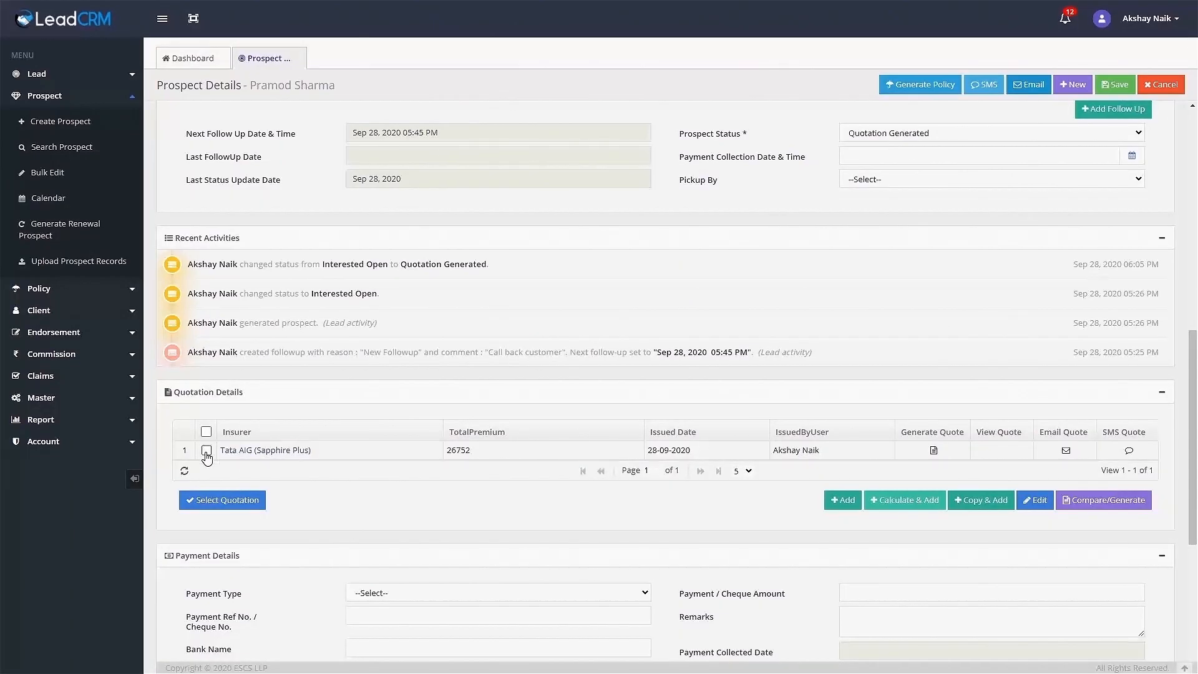
Generate the Tata AIG quotation comparison PDF, review it, and save it to the prospect.
left_click(207, 450)
left_click(1103, 500)
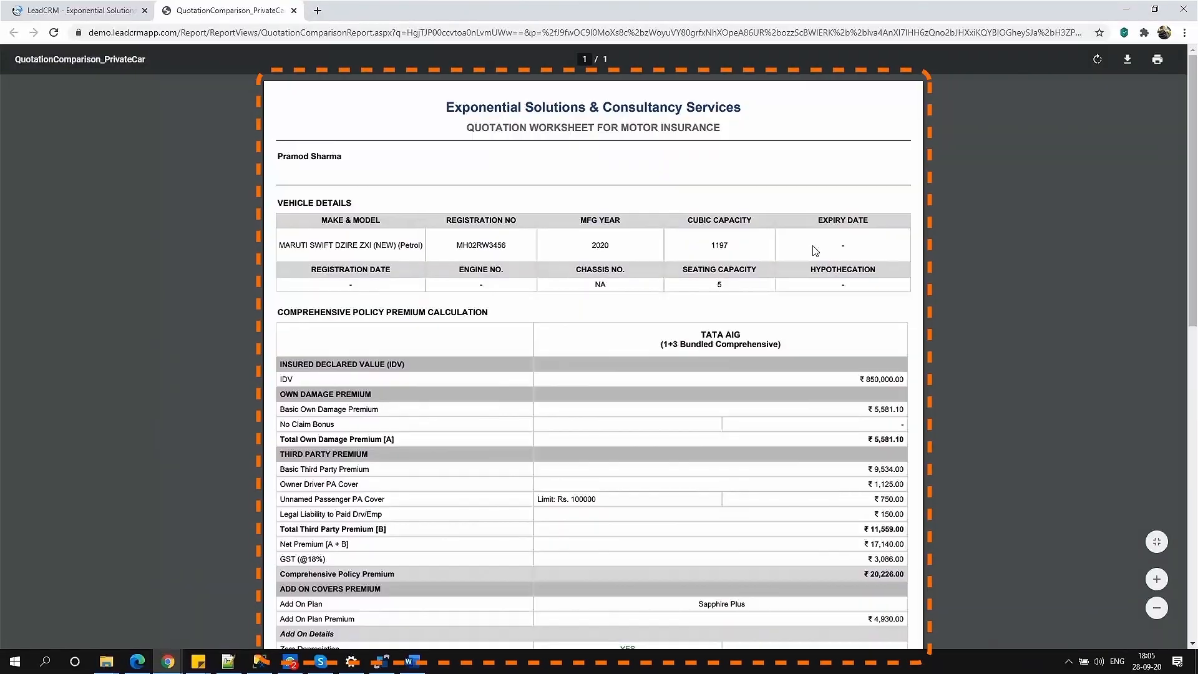
mouse_move(1196, 179)
left_mouse_down()
mouse_move(1196, 415)
mouse_move(1176, 180)
left_mouse_up()
left_click(294, 11)
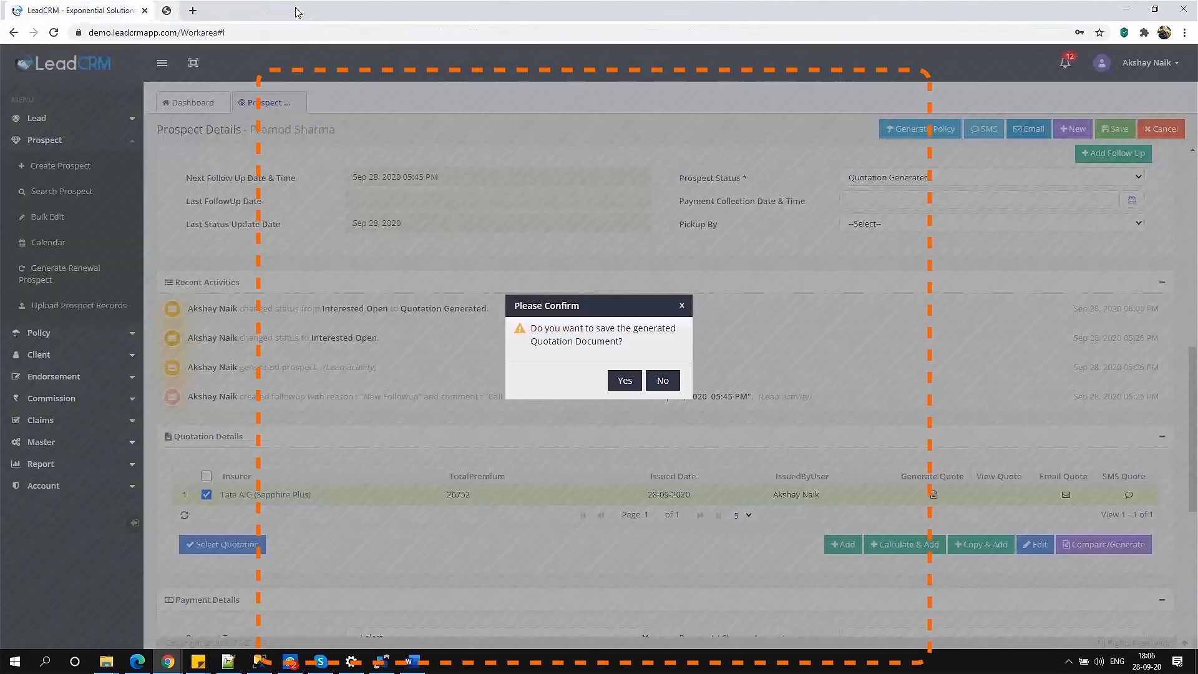
left_click(620, 381)
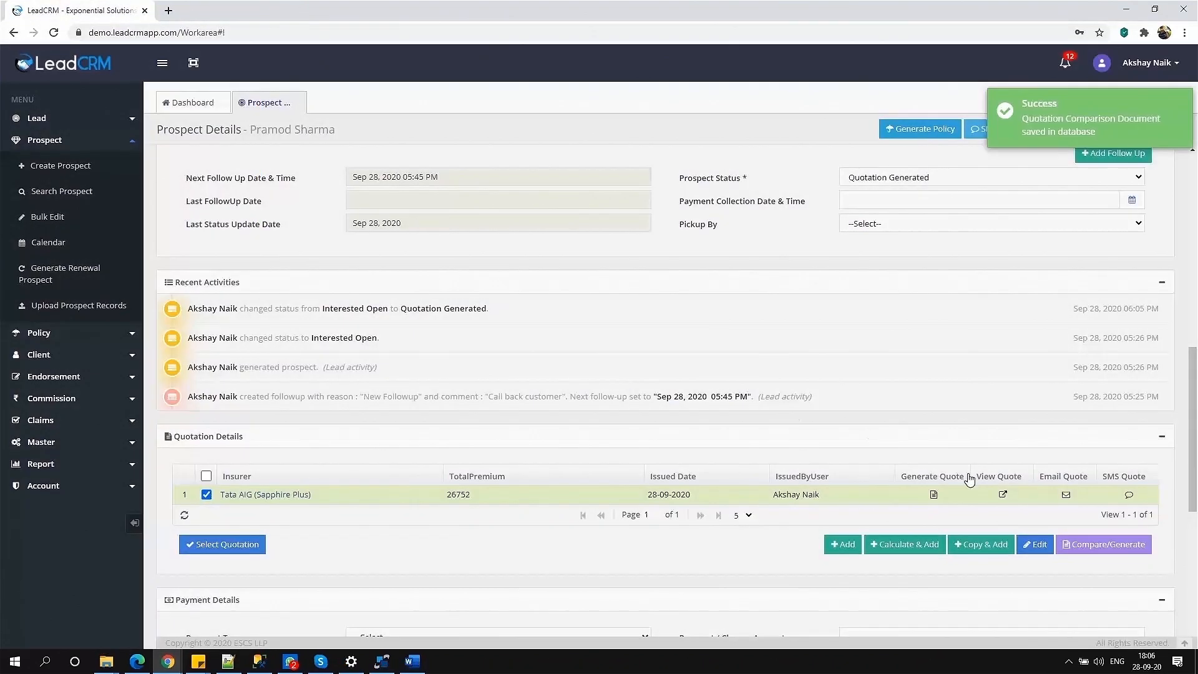
Email the quotation to the client, then share the Default Quotation with link message via WhatsApp.
left_click(1067, 496)
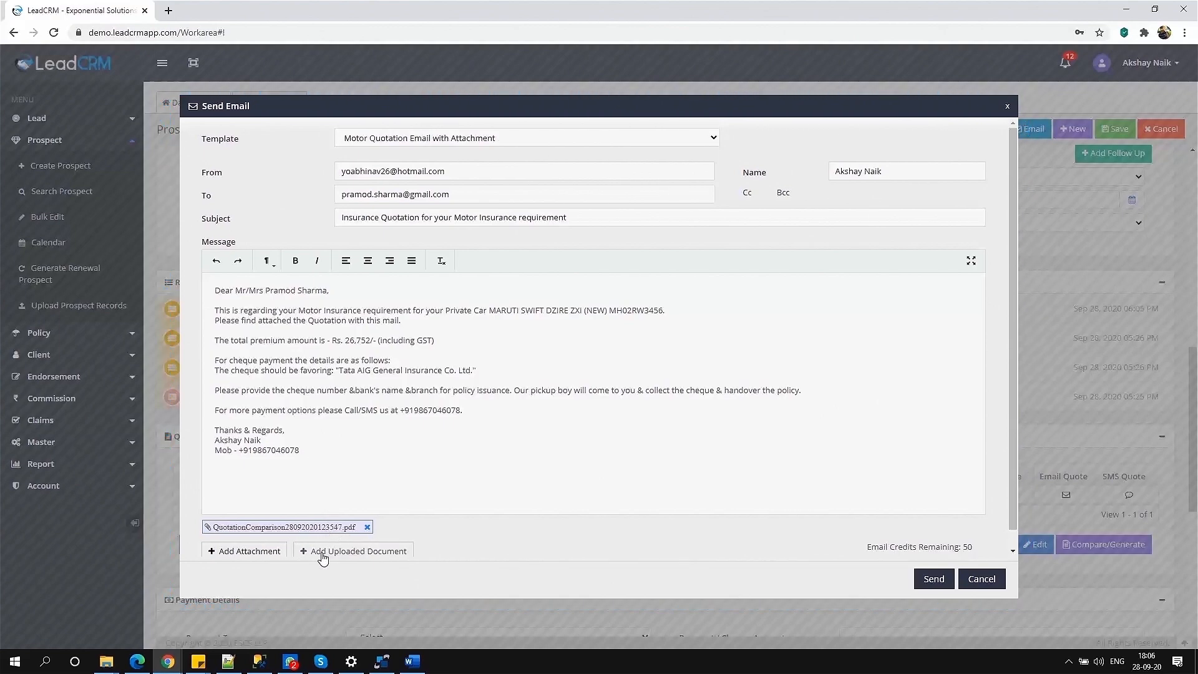
left_click(926, 575)
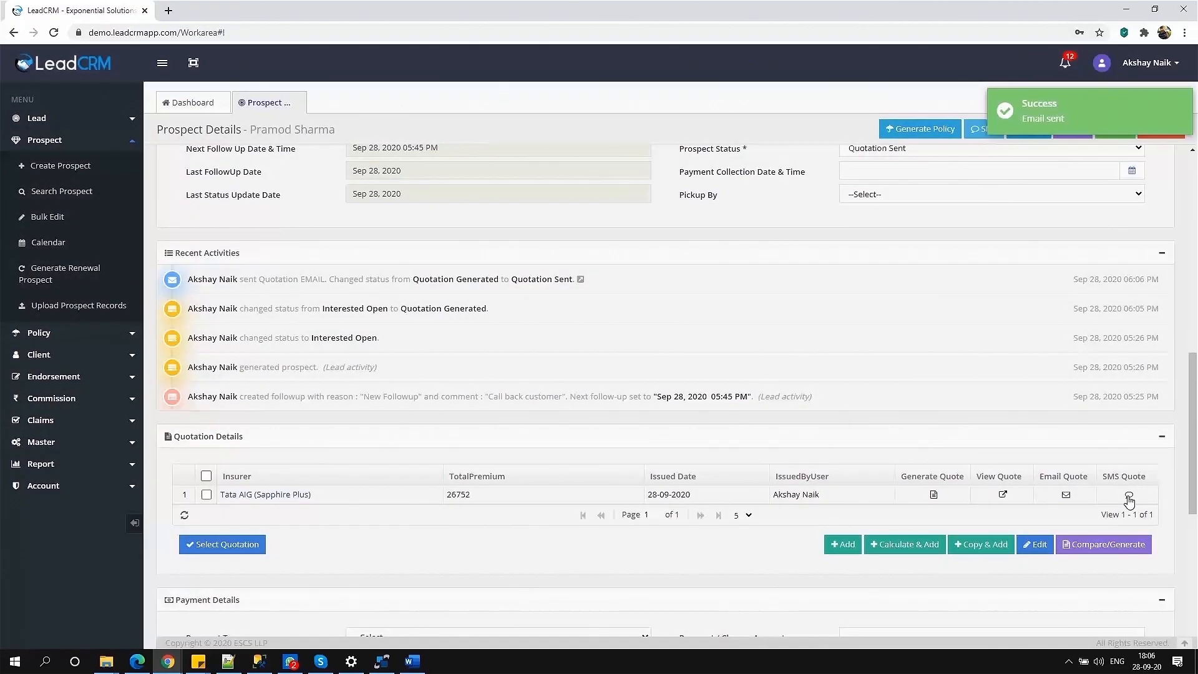
left_click(1129, 494)
left_click(693, 216)
left_click(631, 255)
left_click(463, 502)
left_click(648, 140)
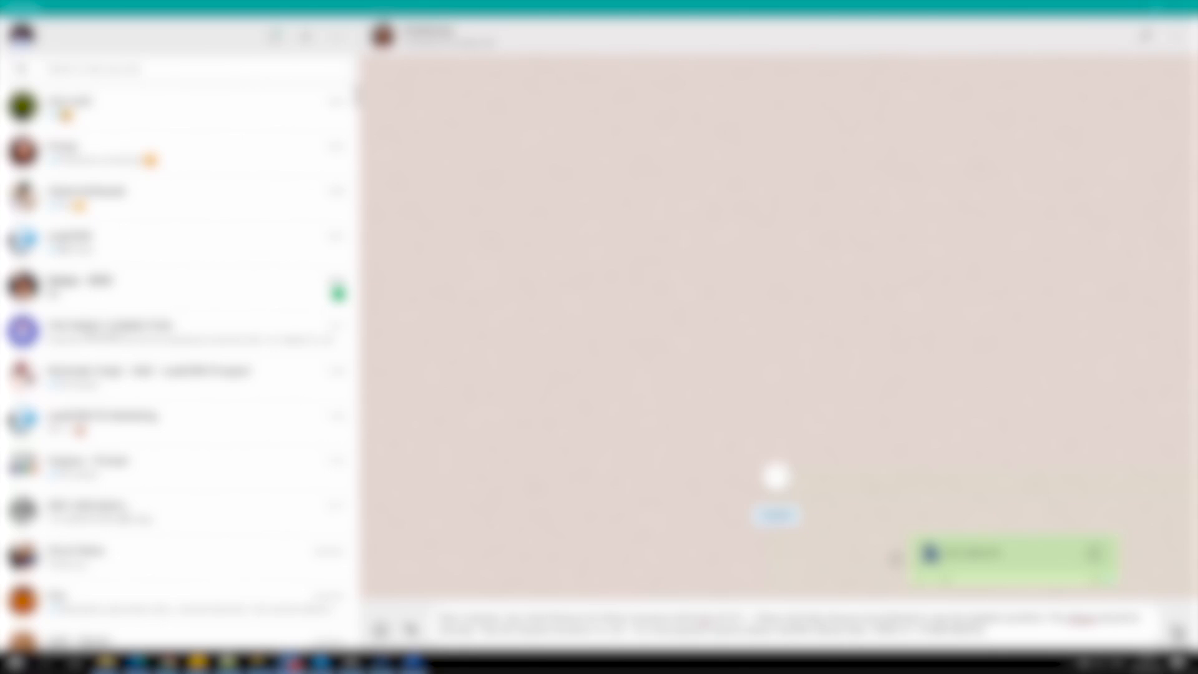
Send the WhatsApp message, then send the quotation SMS to the prospect from LeadCRM.
key("Return")
left_click(167, 662)
left_click(235, 606)
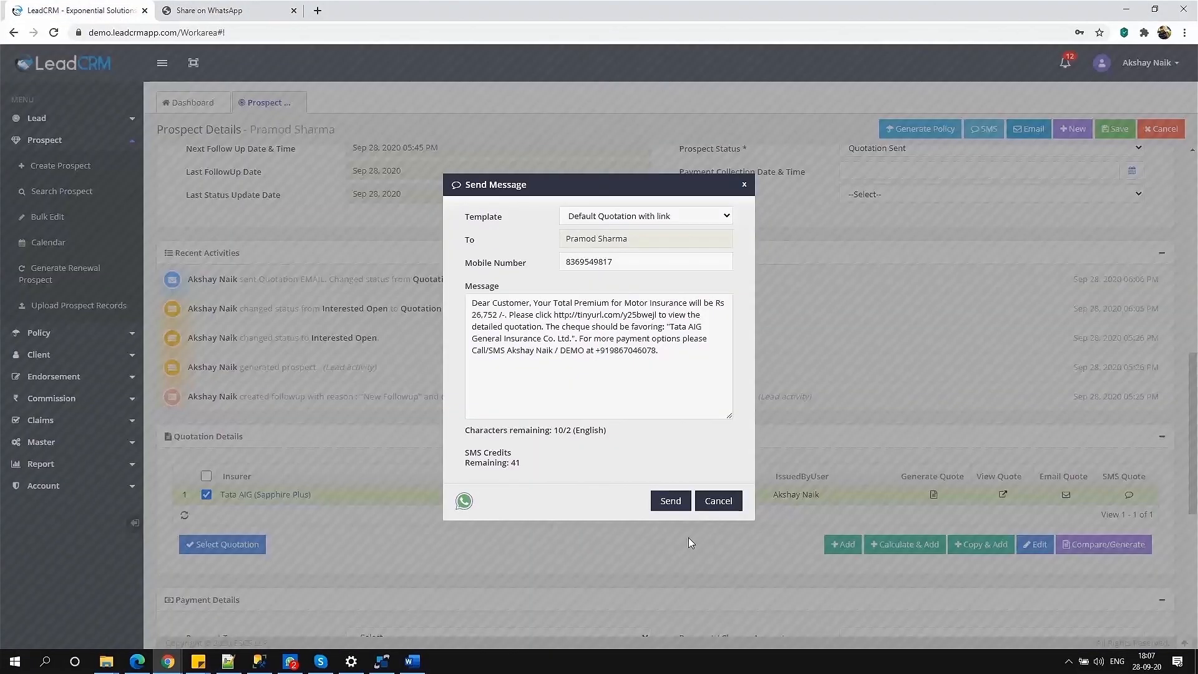
left_click(681, 511)
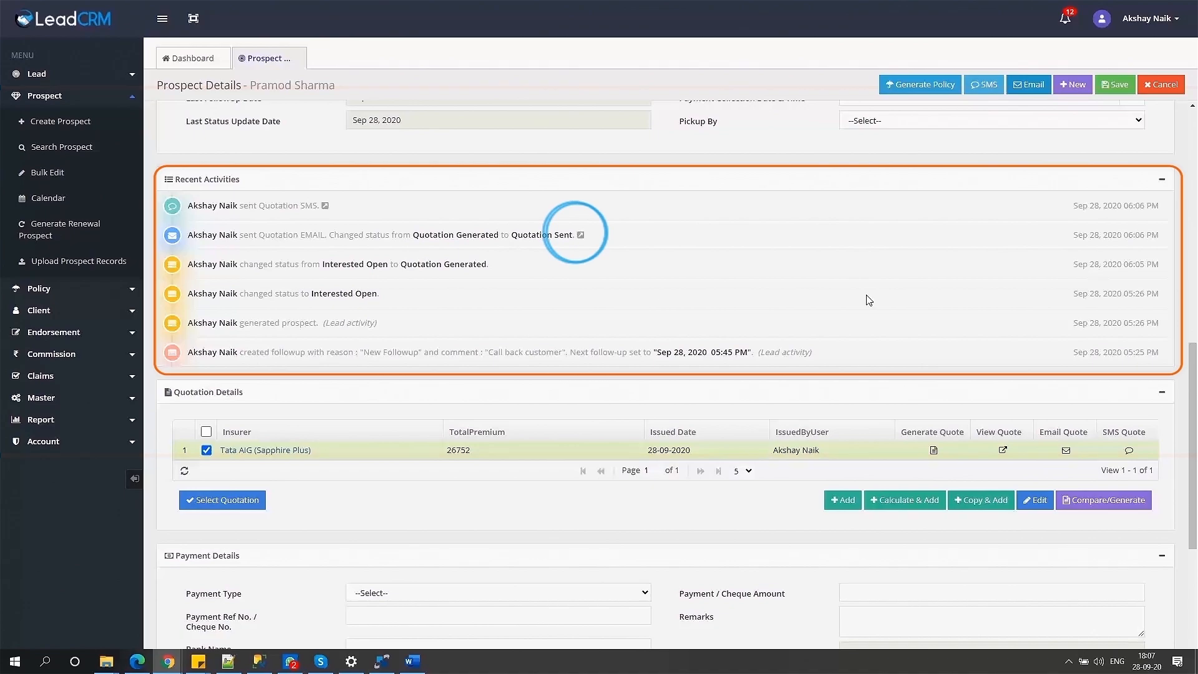
Review the quotation email and SMS entries in the recent activities log.
left_click(581, 234)
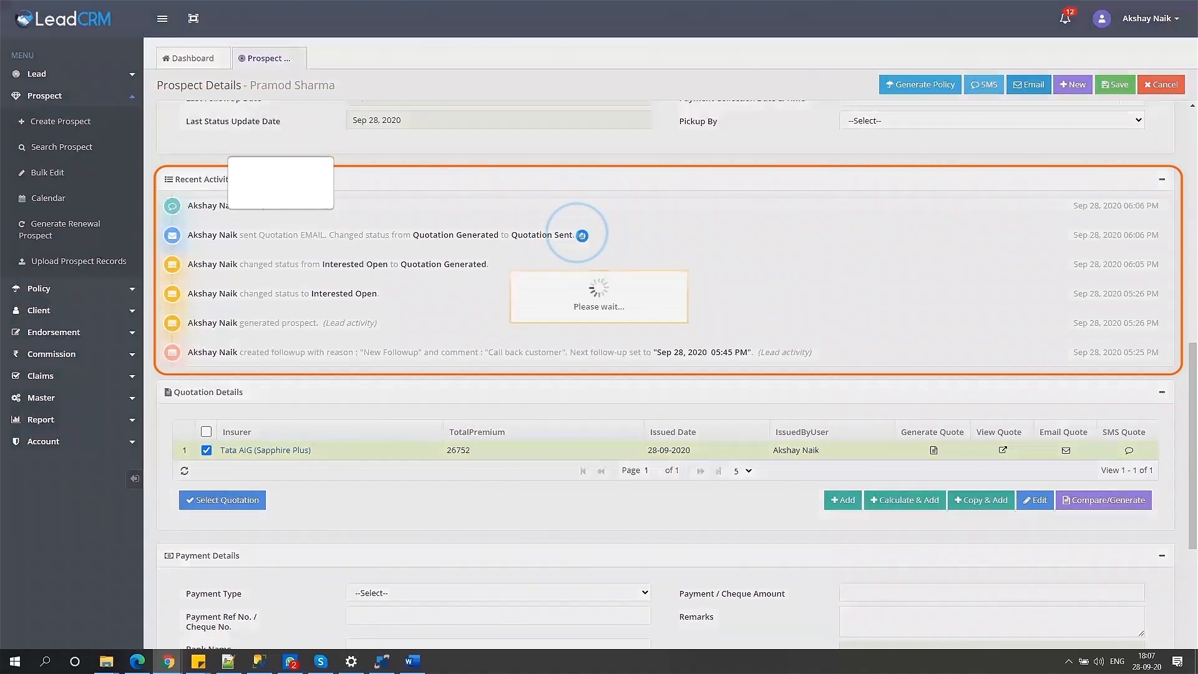
scroll(627, 300, "down", 2)
scroll(627, 299, "up", 2)
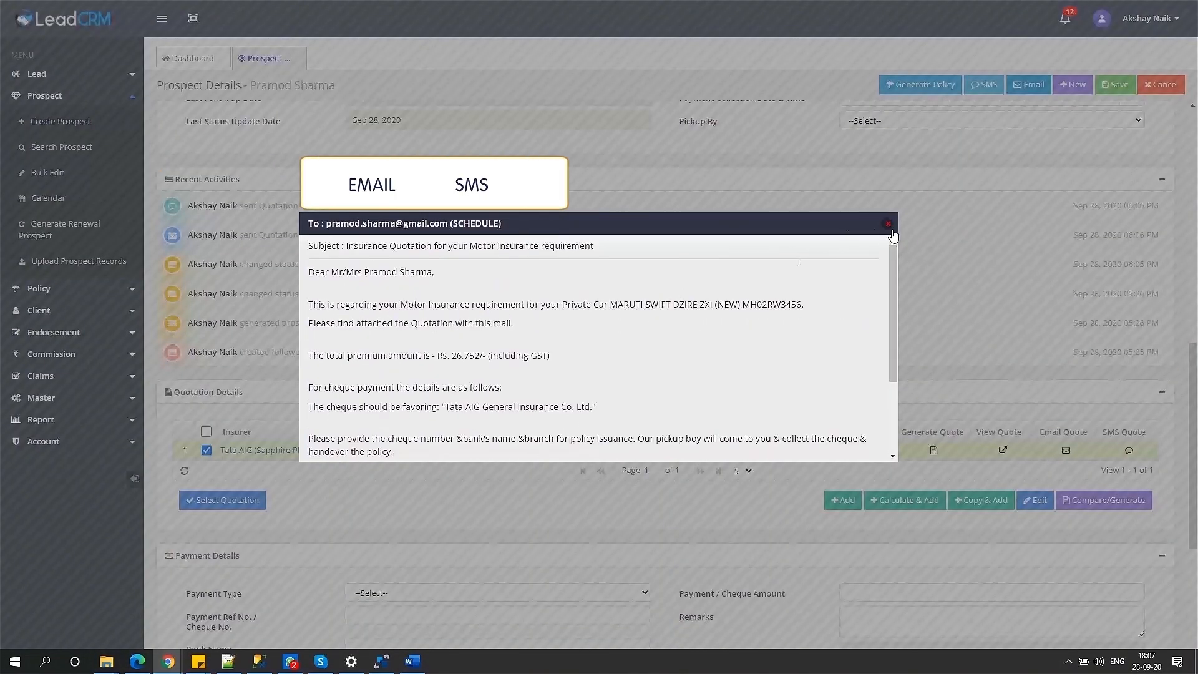
left_click(888, 222)
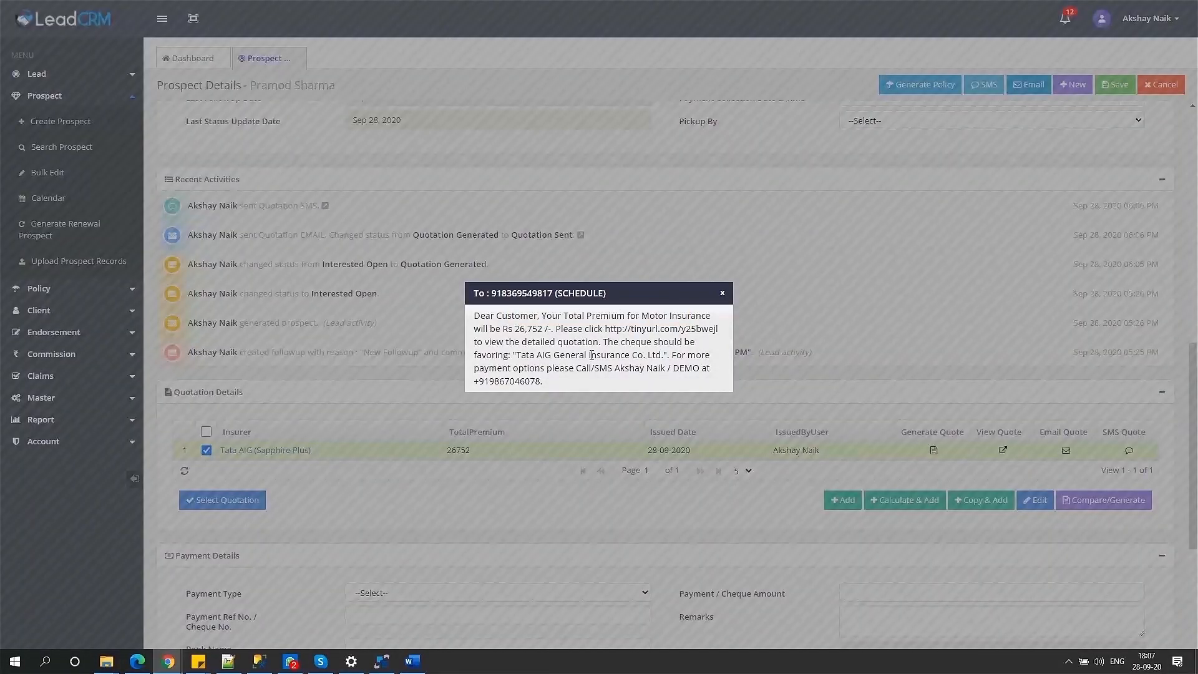
left_click(724, 297)
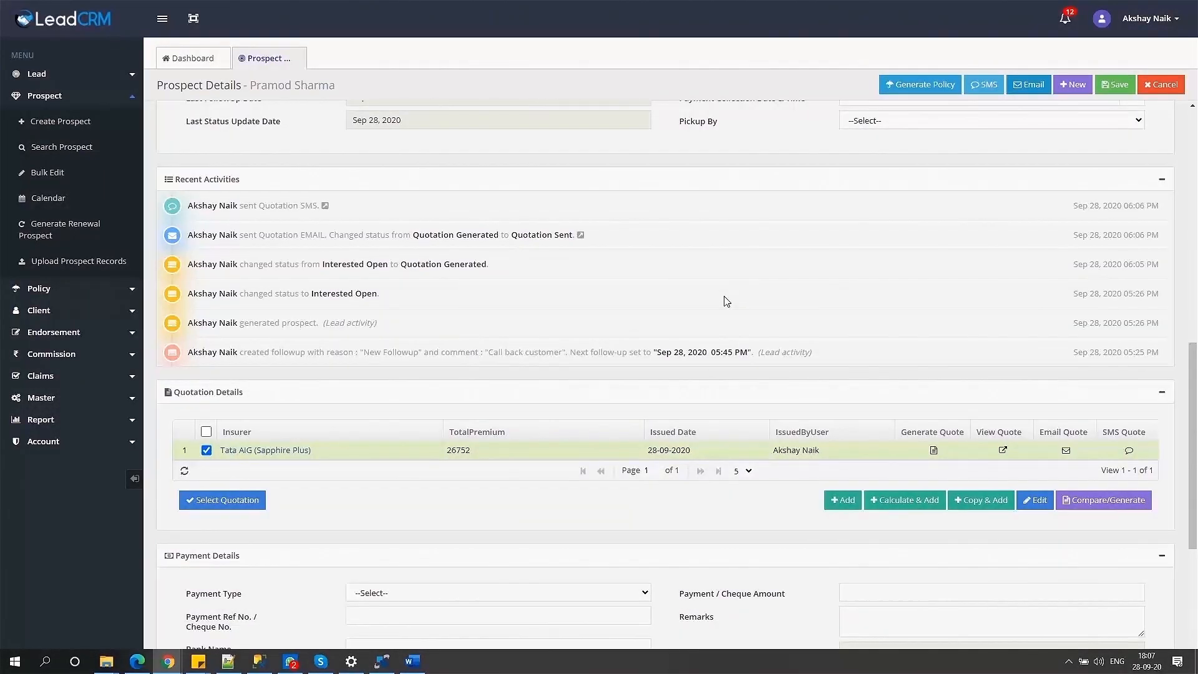
scroll(968, 400, "down", 2)
Copy the Tata AIG quotation as Future Generali with Plan 1 add-ons and save it.
left_click(971, 374)
left_click(520, 288)
key("f")
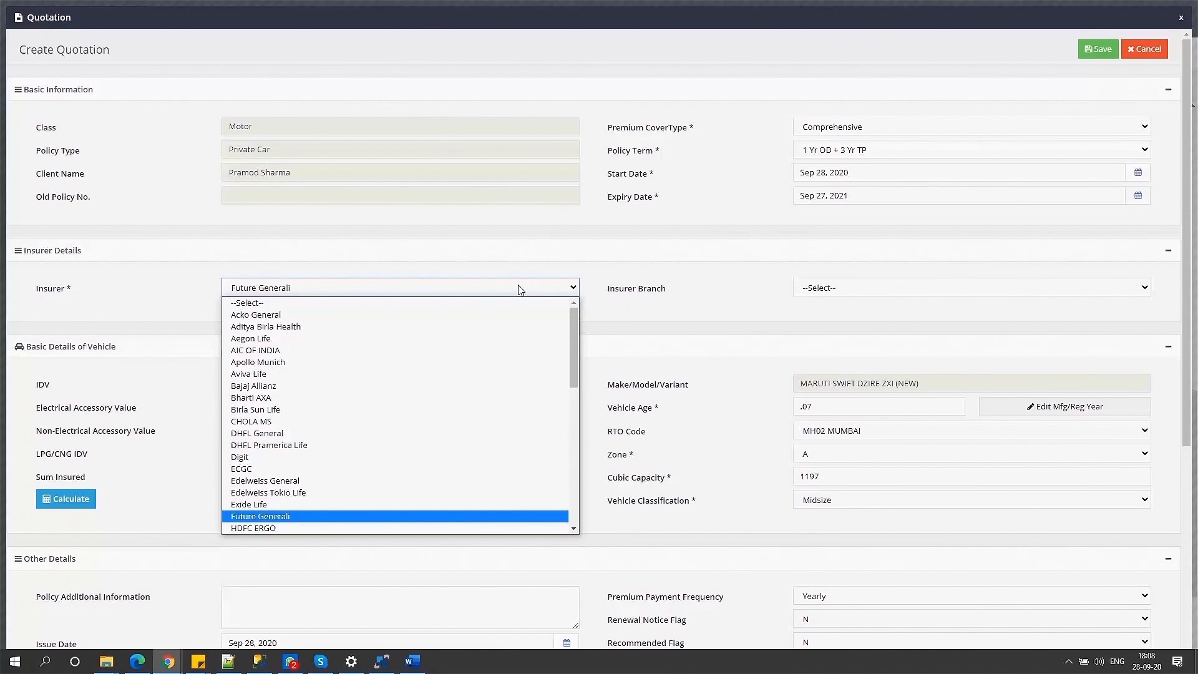
left_click(394, 504)
left_click(66, 499)
scroll(247, 437, "down", 3)
left_click(247, 432)
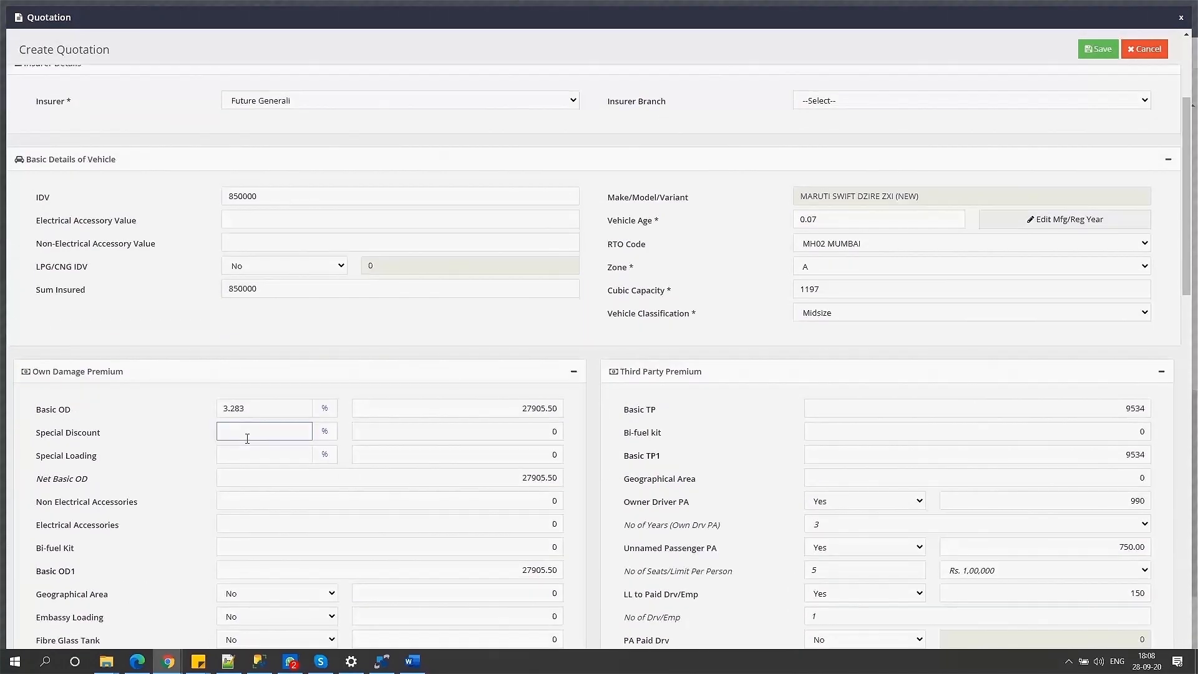
scroll(596, 500, "down", 7)
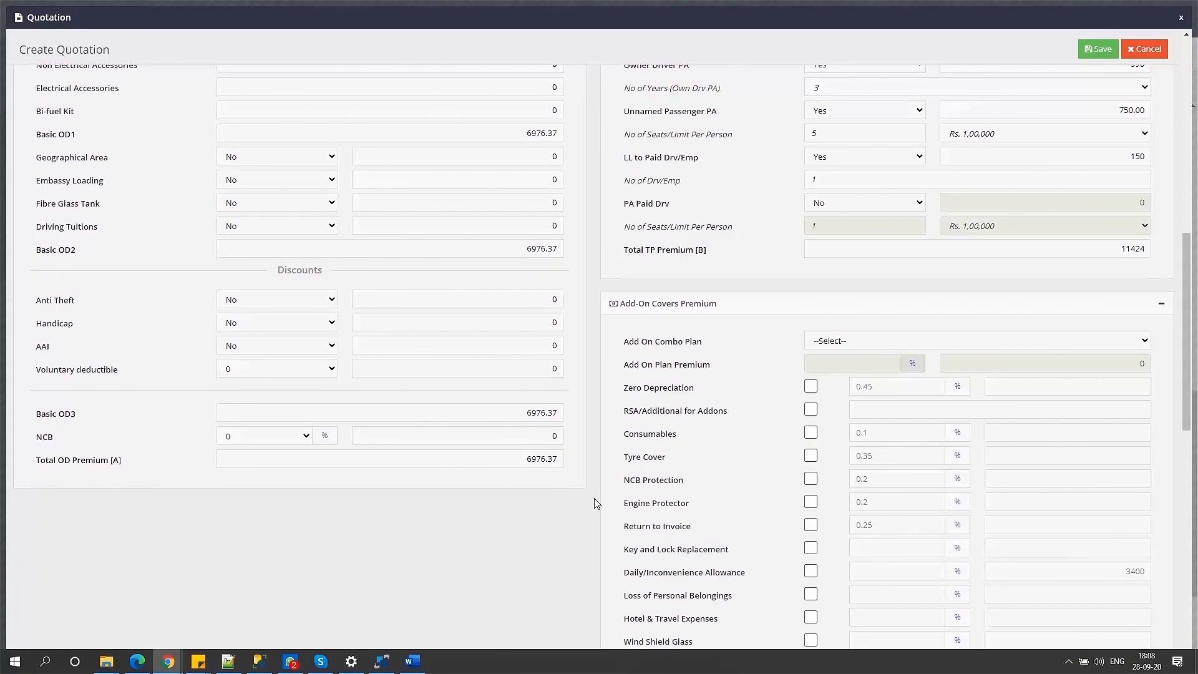
scroll(1093, 349, "down", 3)
left_click(885, 156)
left_click(879, 181)
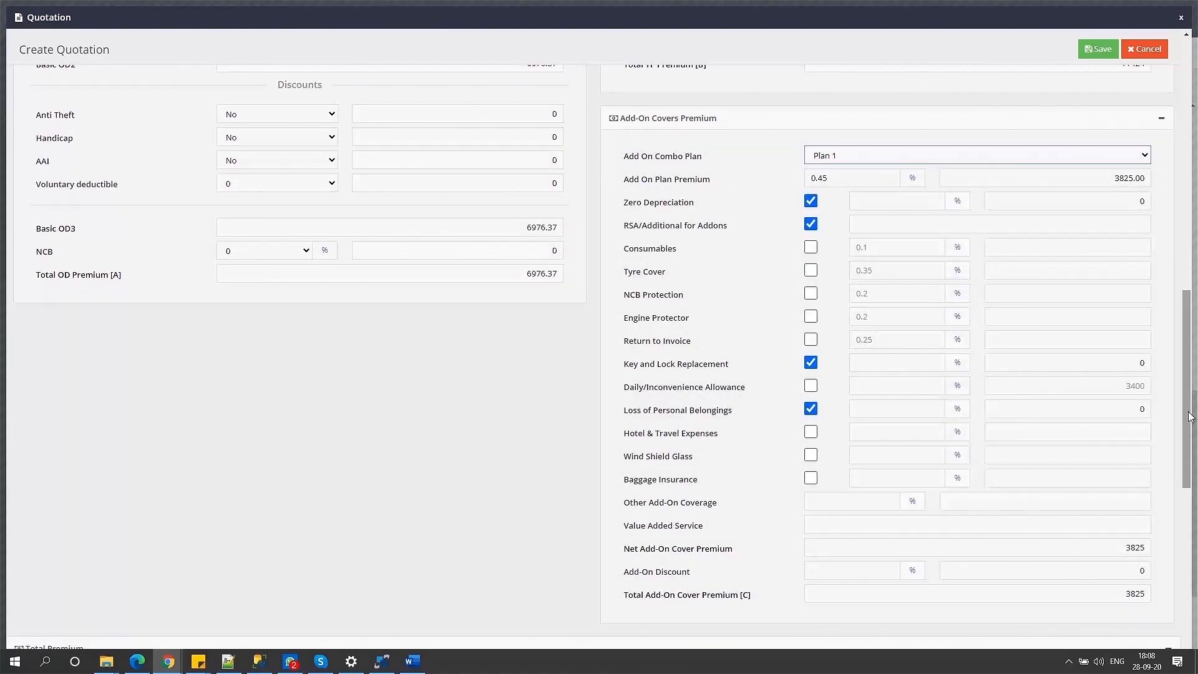
scroll(1190, 417, "down", 3)
left_click(1100, 50)
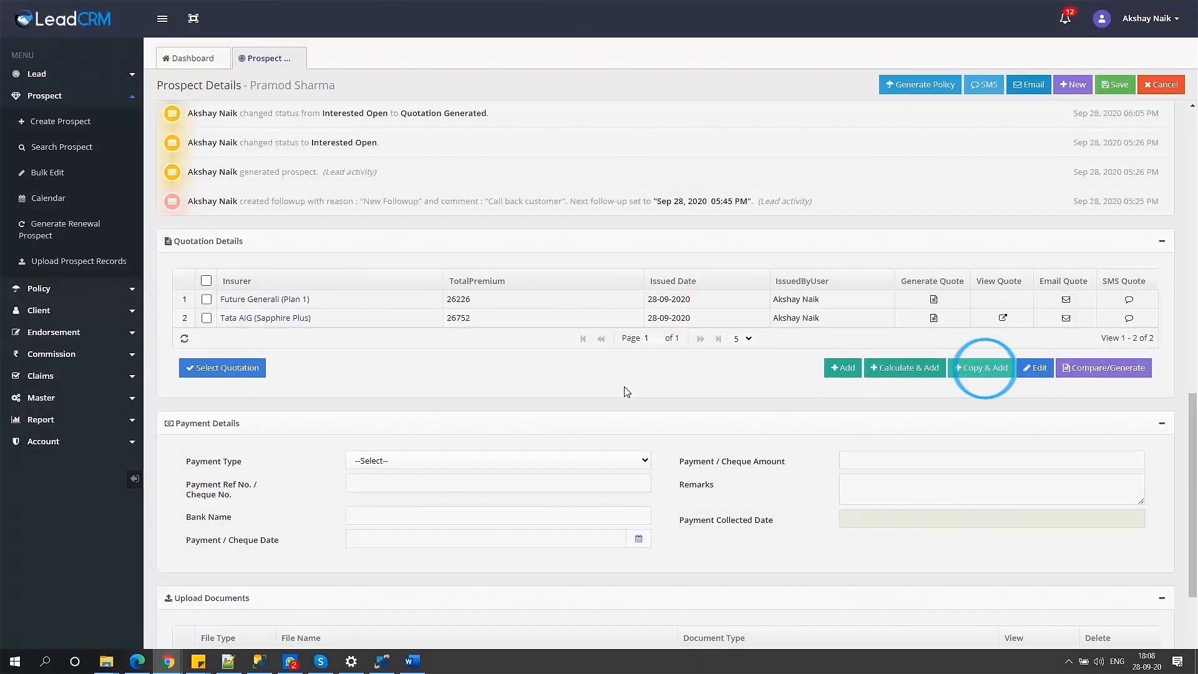
Copy Tata AIG again as a Royal Sundaram quotation with Special Discount 82 and save it.
left_click(206, 318)
left_click(984, 367)
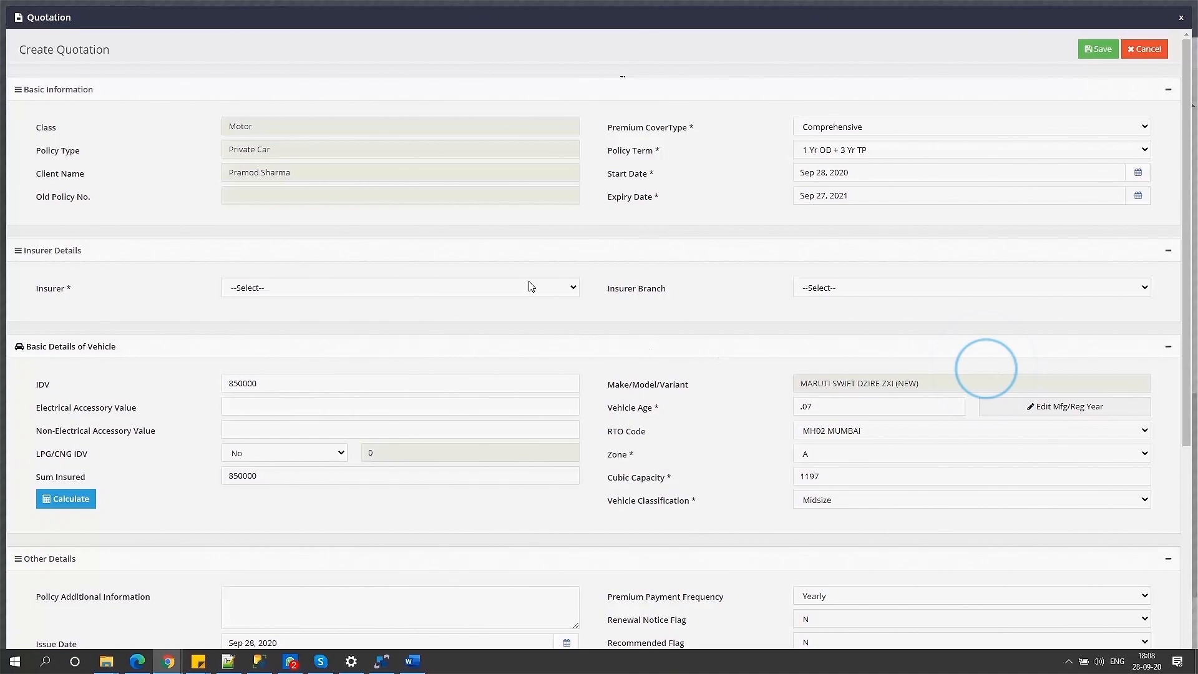
left_click(531, 289)
scroll(400, 511, "down", 10)
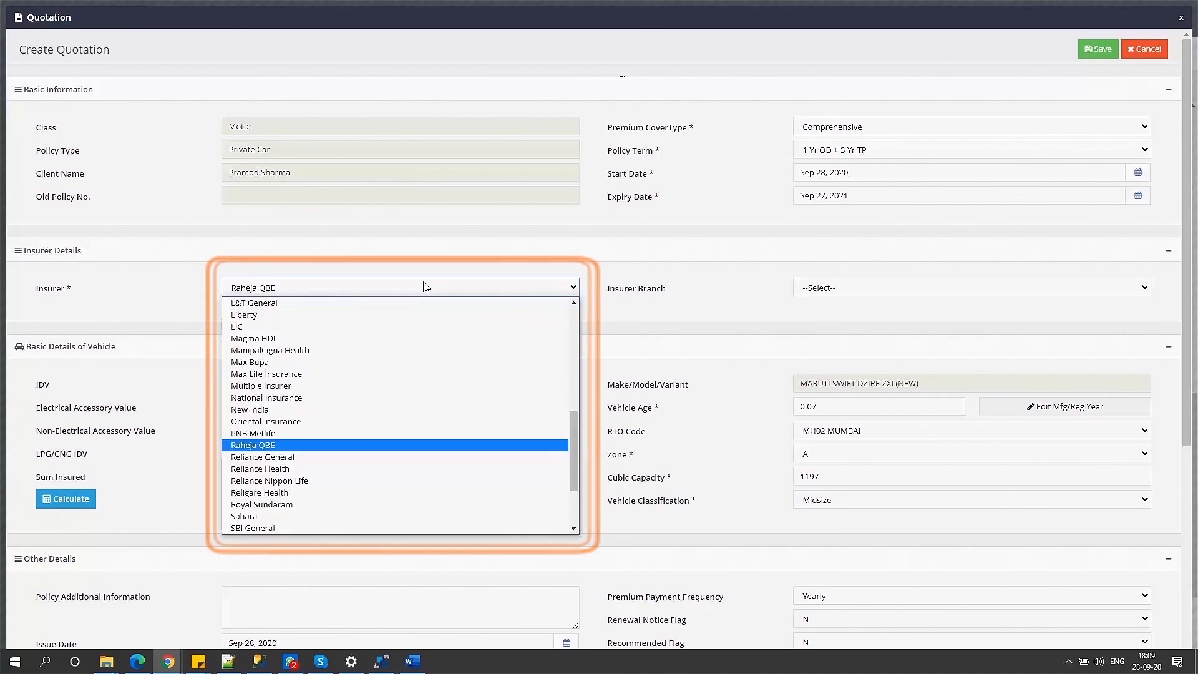
left_click(291, 504)
scroll(281, 375, "down", 6)
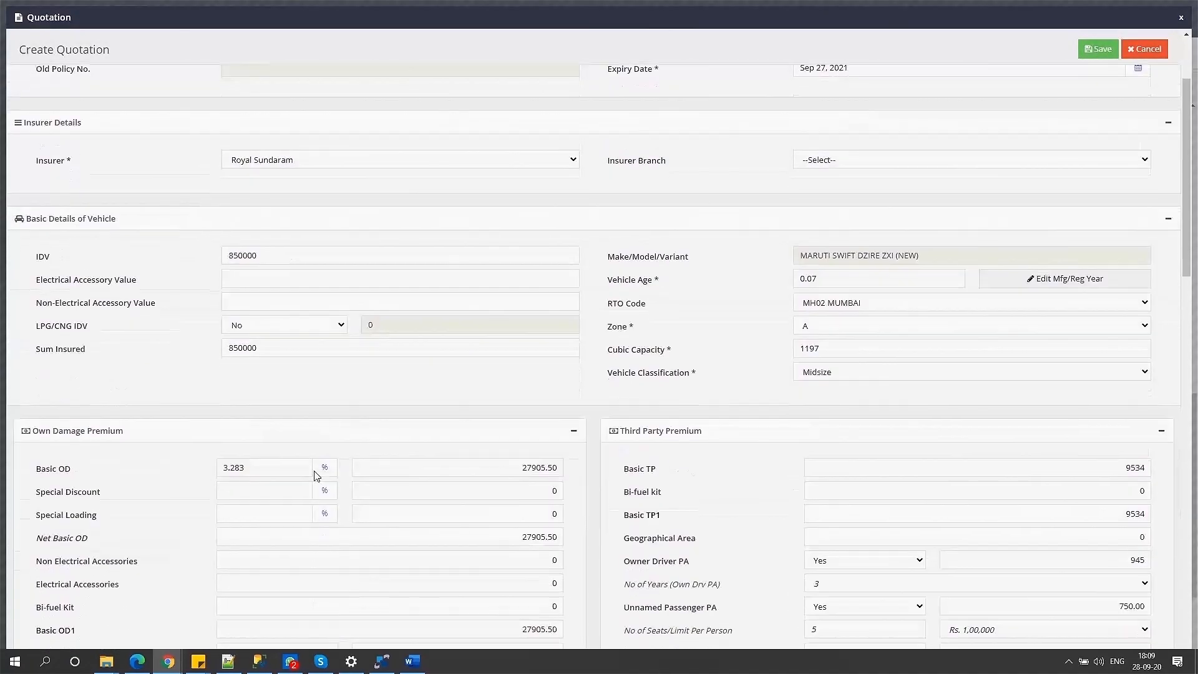
left_click(276, 242)
type("82")
key("Tab")
scroll(276, 243, "down", 9)
left_click(1100, 50)
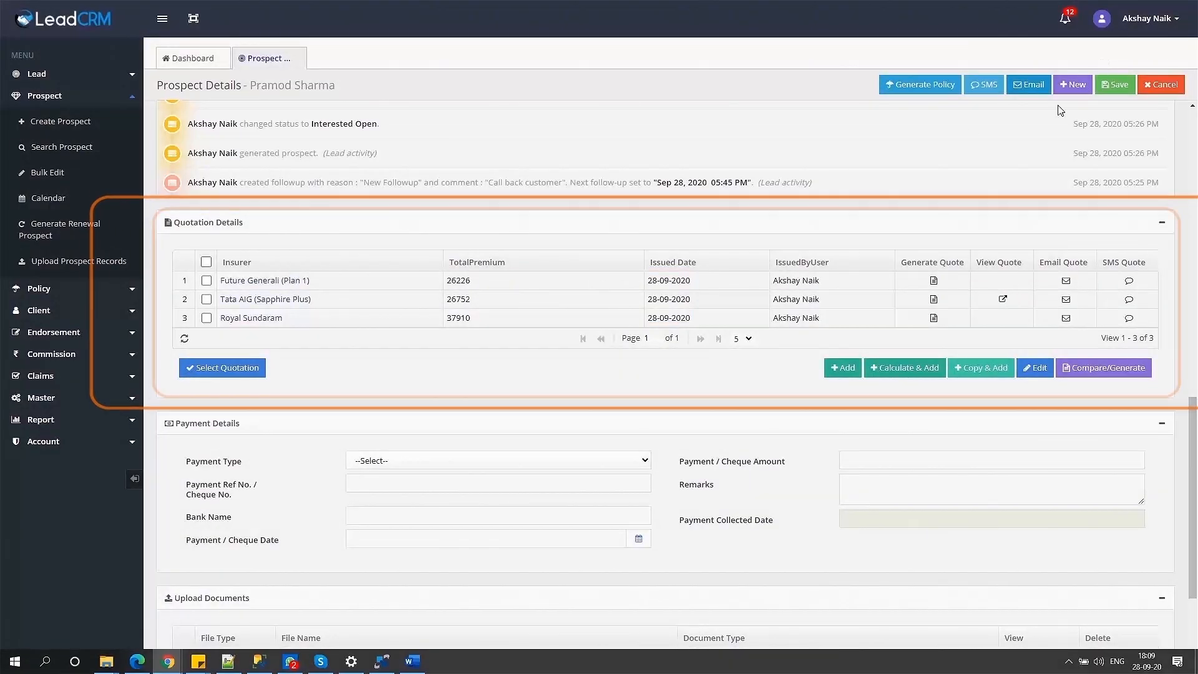
Compare the Tata AIG, Future Generali and Royal Sundaram quotations and save the generated worksheet.
left_click(206, 263)
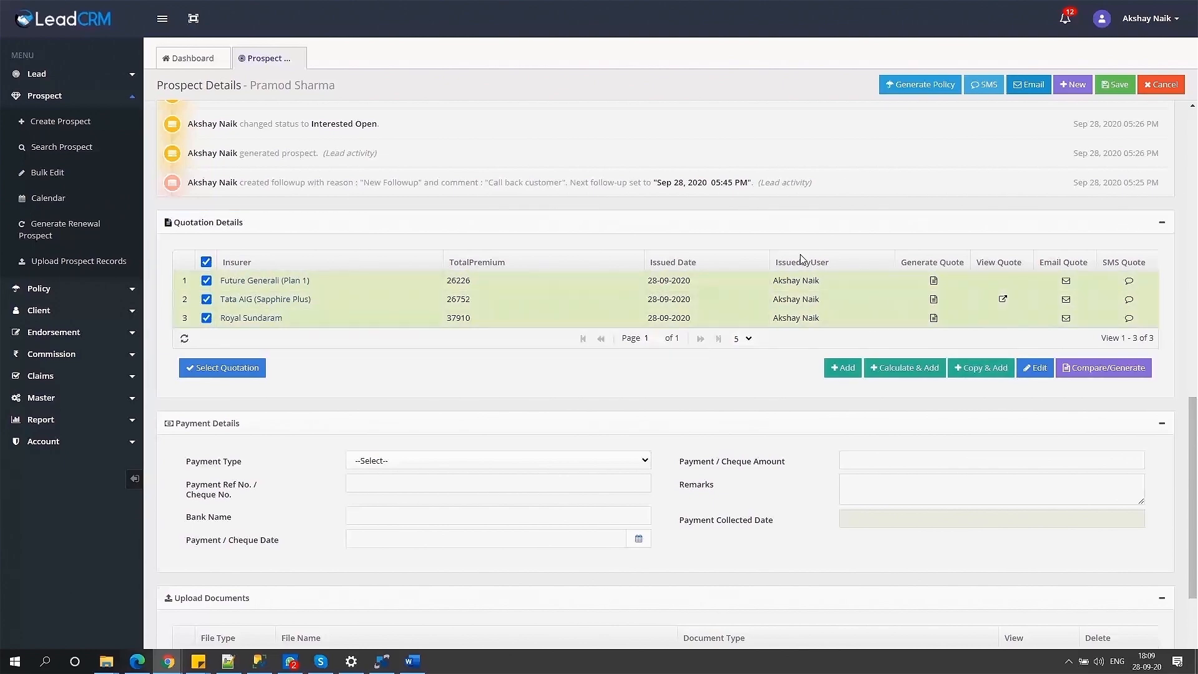
left_click(1114, 368)
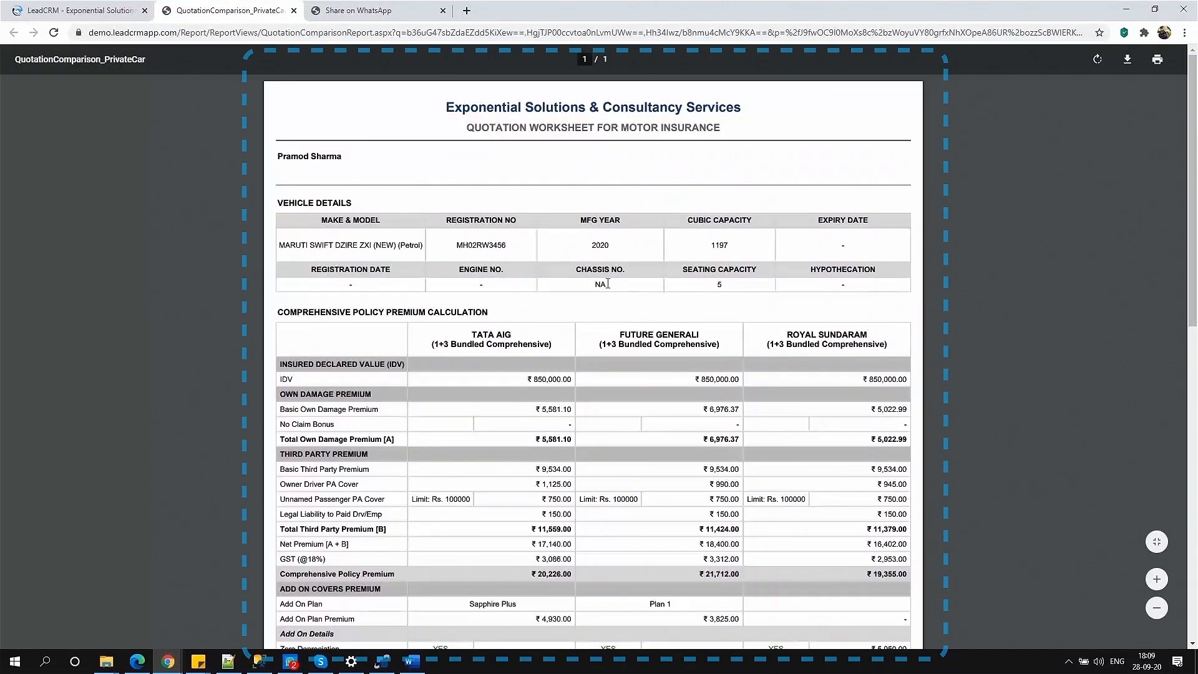
left_click_drag(1194, 244, 1197, 299)
left_click_drag(1197, 318, 1197, 450)
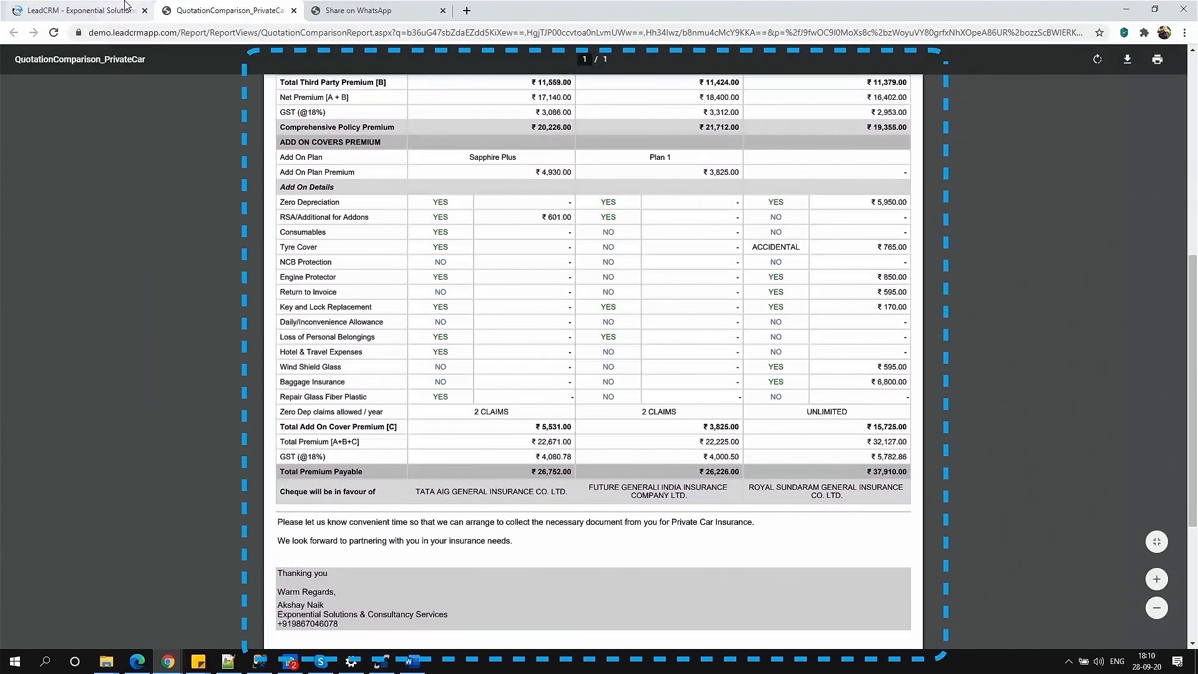
left_click(81, 10)
left_click(624, 377)
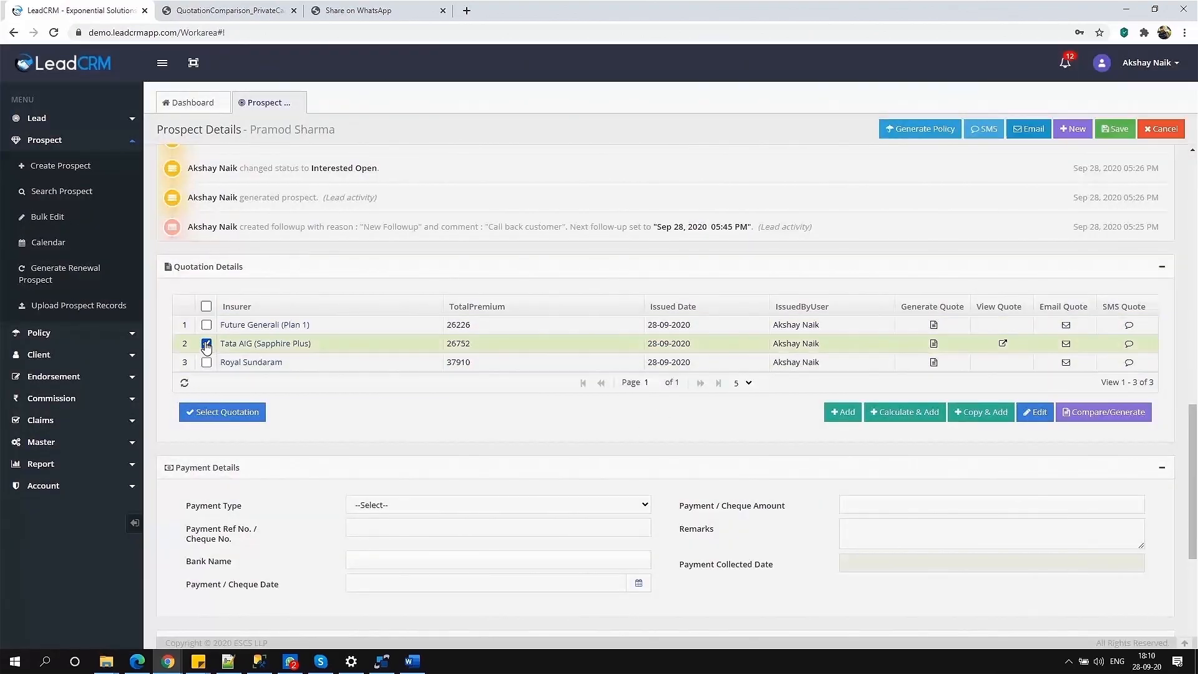
Change the prospect status to Payment Collection, accepting the cleared follow-up date.
left_click(206, 344)
left_click_drag(1192, 493, 1192, 384)
left_click(1011, 294)
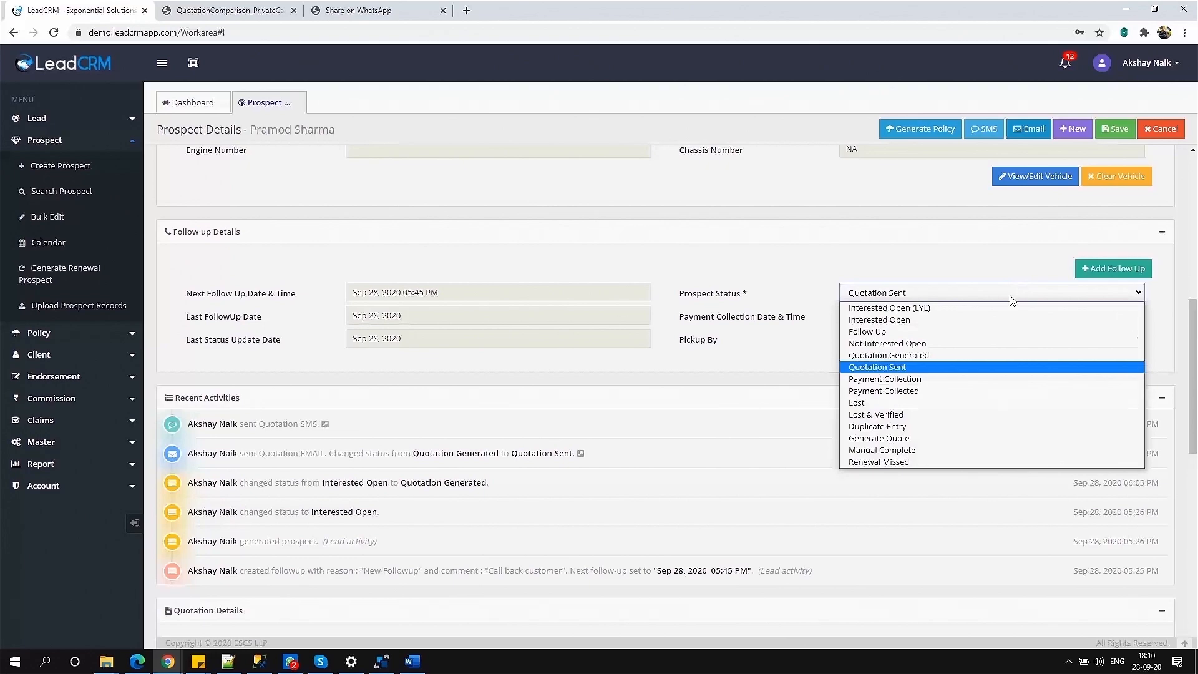
left_click(952, 379)
left_click(623, 380)
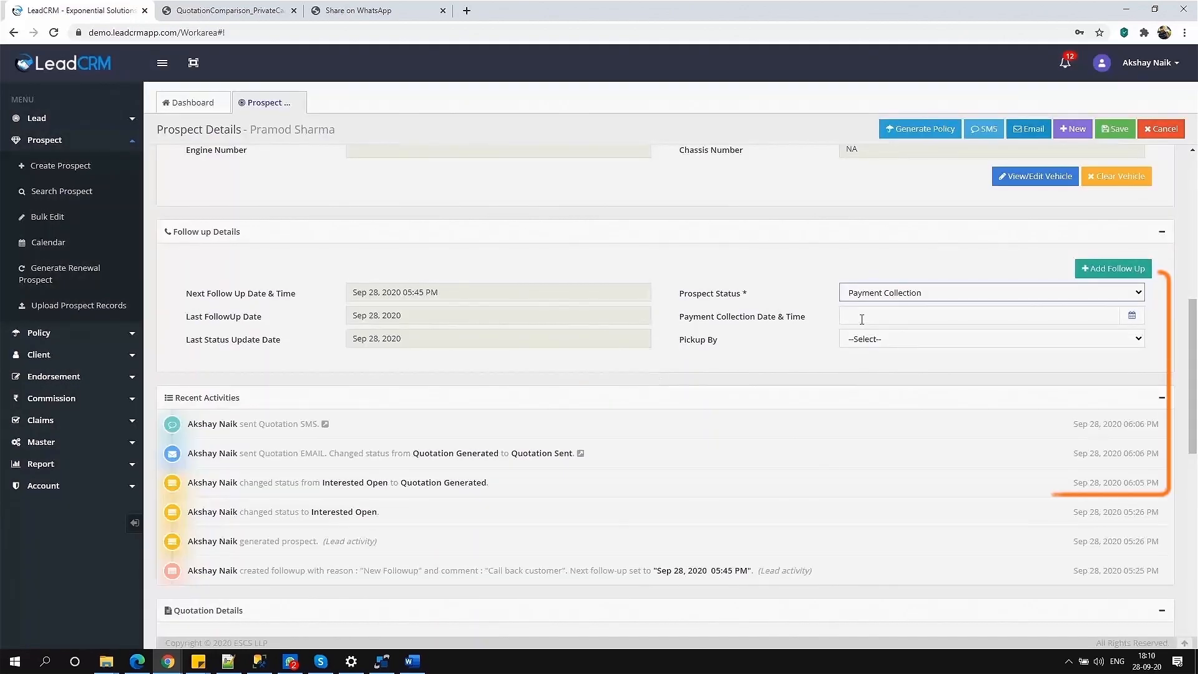
Schedule the payment collection for Sep 29, 2020 at 11:00 AM.
left_click(1020, 402)
left_click(1125, 428)
left_click(1091, 405)
left_click(1018, 351)
left_click(1125, 402)
left_click(1156, 351)
Assign the pickup person and save the prospect.
left_click(974, 339)
left_click(999, 375)
left_click(1116, 129)
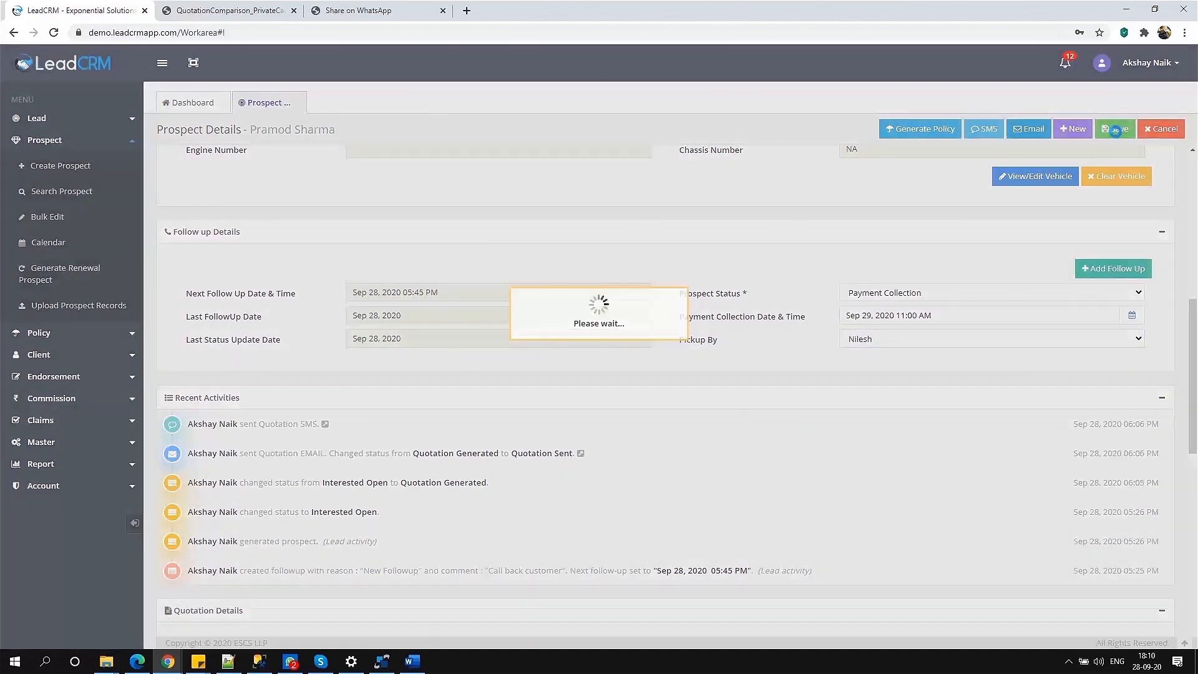
left_click(219, 110)
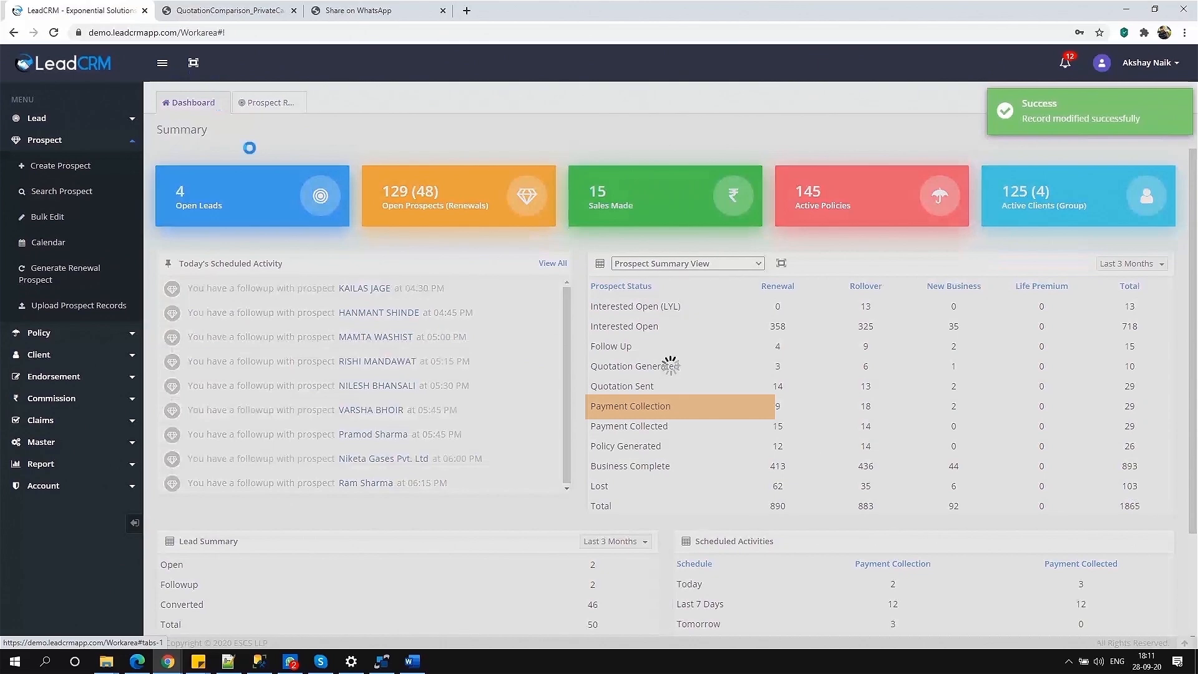
From the prospects awaiting payment collection, change the status to Payment Collected.
left_click(951, 406)
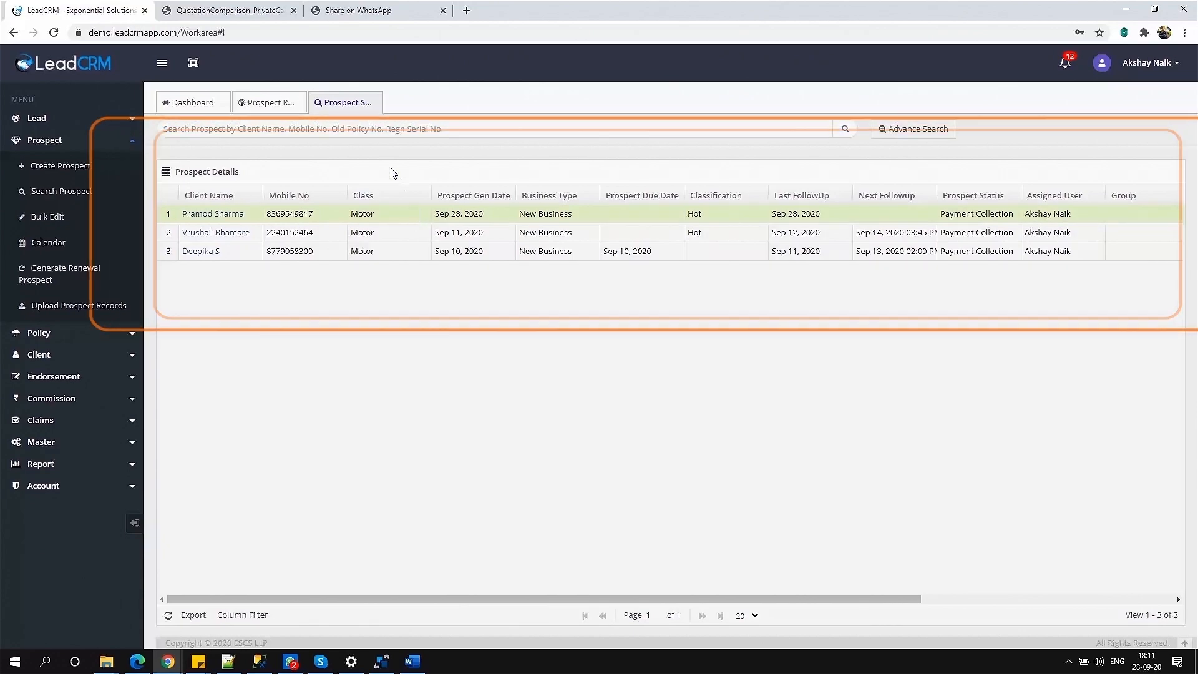
left_click(375, 98)
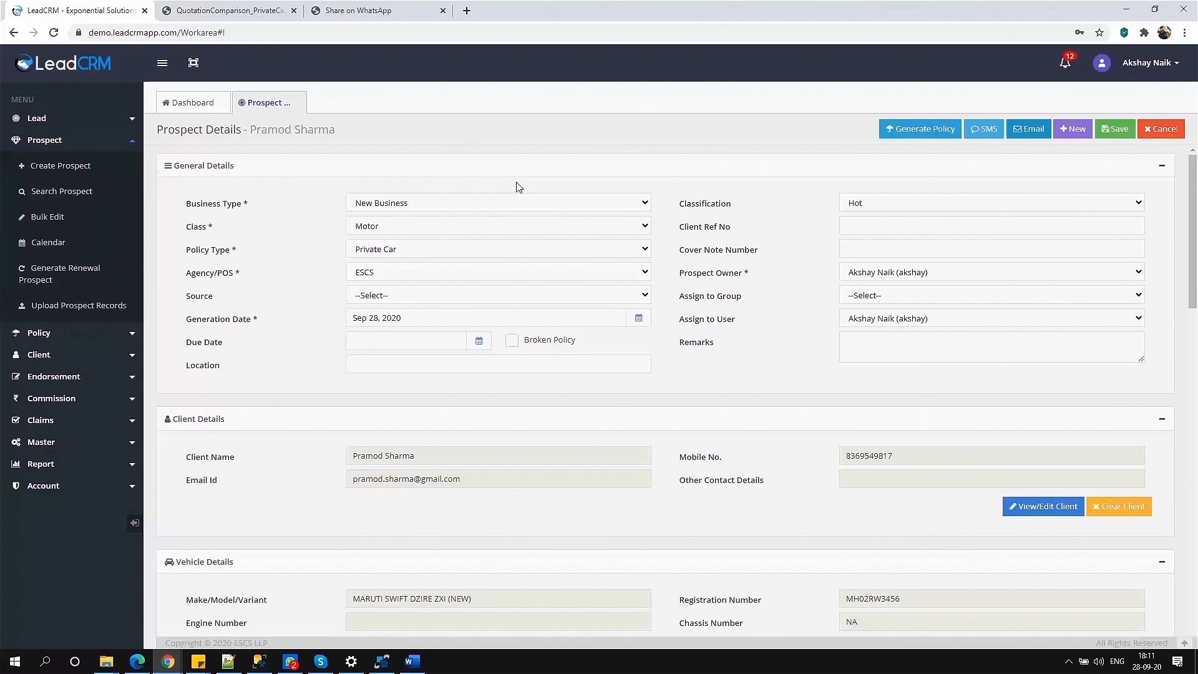
scroll(1192, 258, "down", 7)
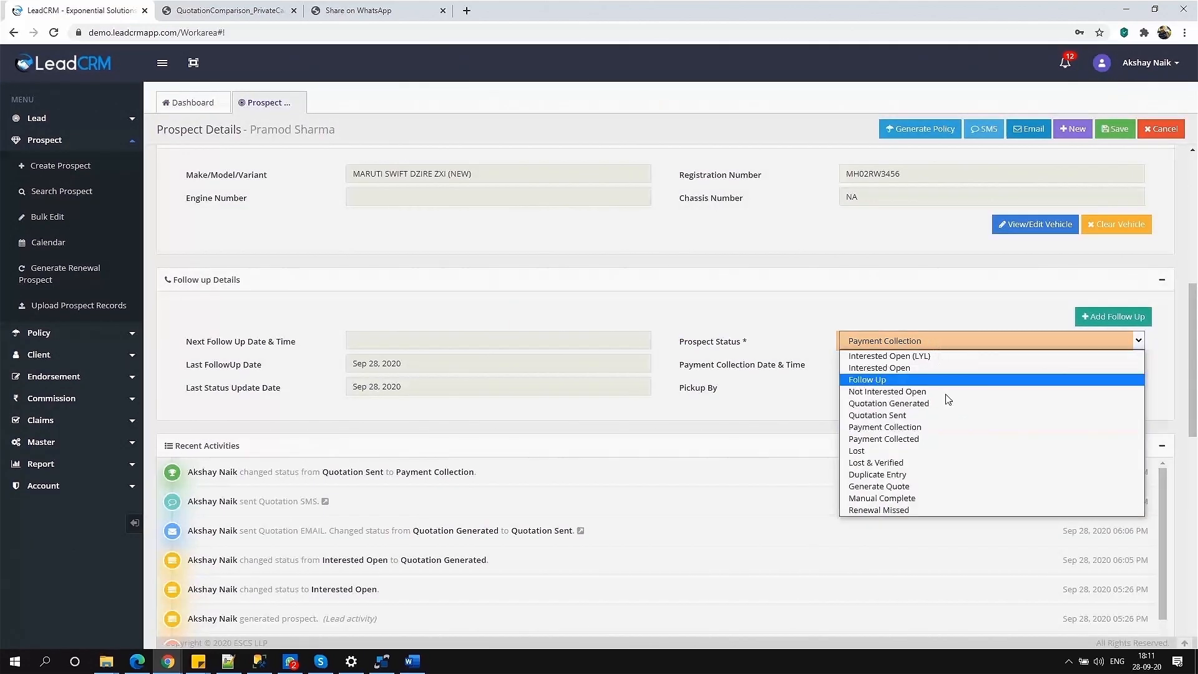
left_click(951, 446)
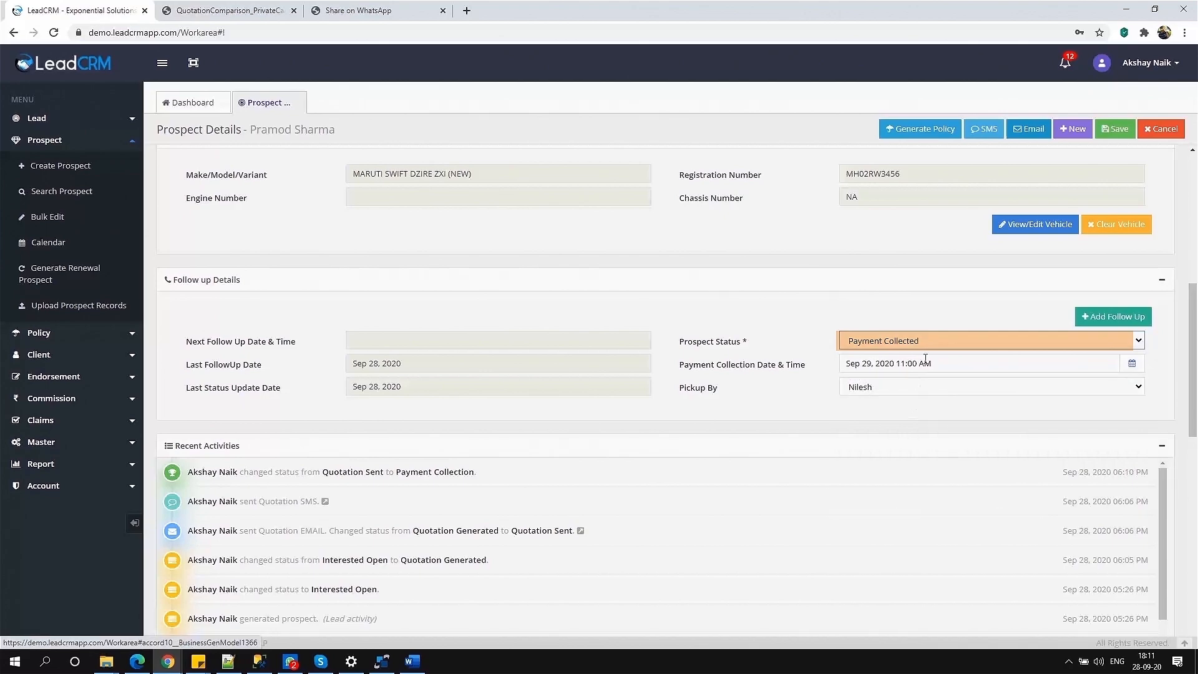
Set the payment type to Online and enter the payment reference number.
scroll(1111, 437, "down", 8)
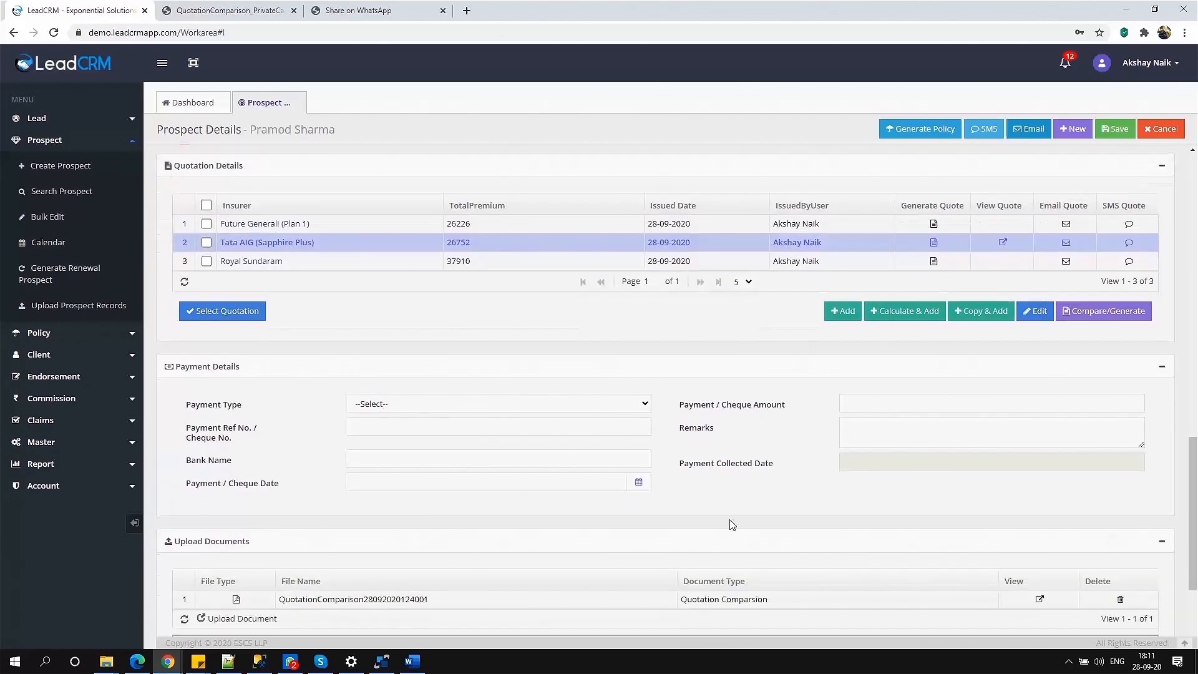
left_click(534, 405)
left_click(502, 456)
left_click(463, 426)
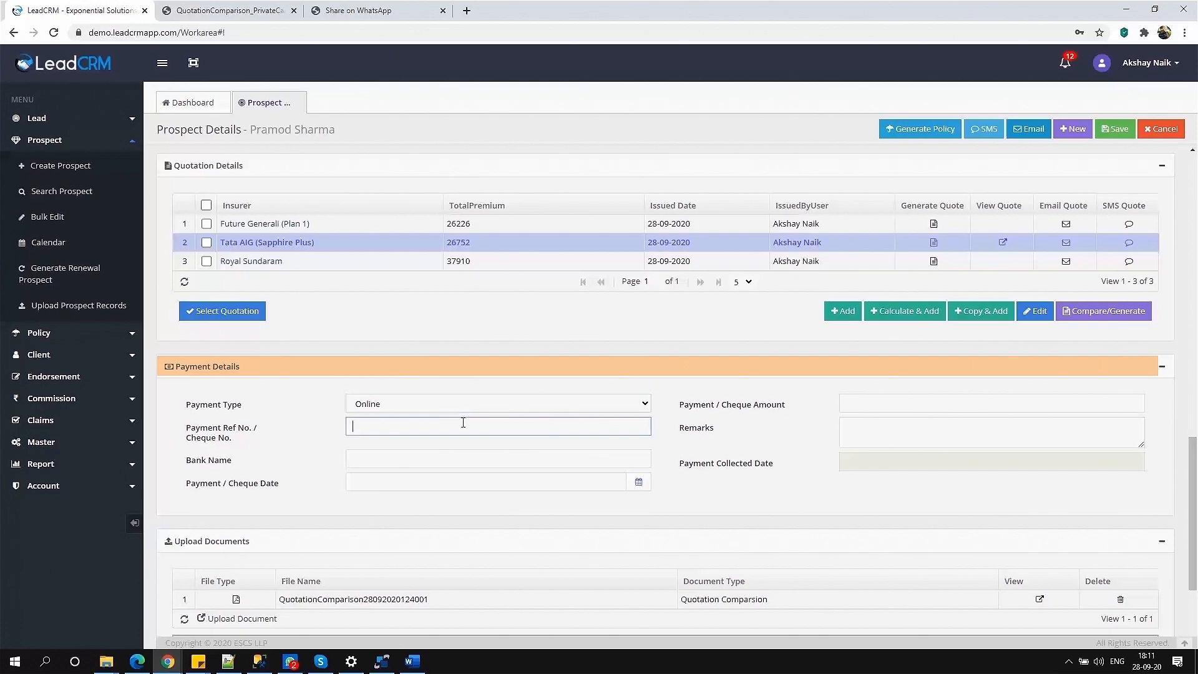
type("987")
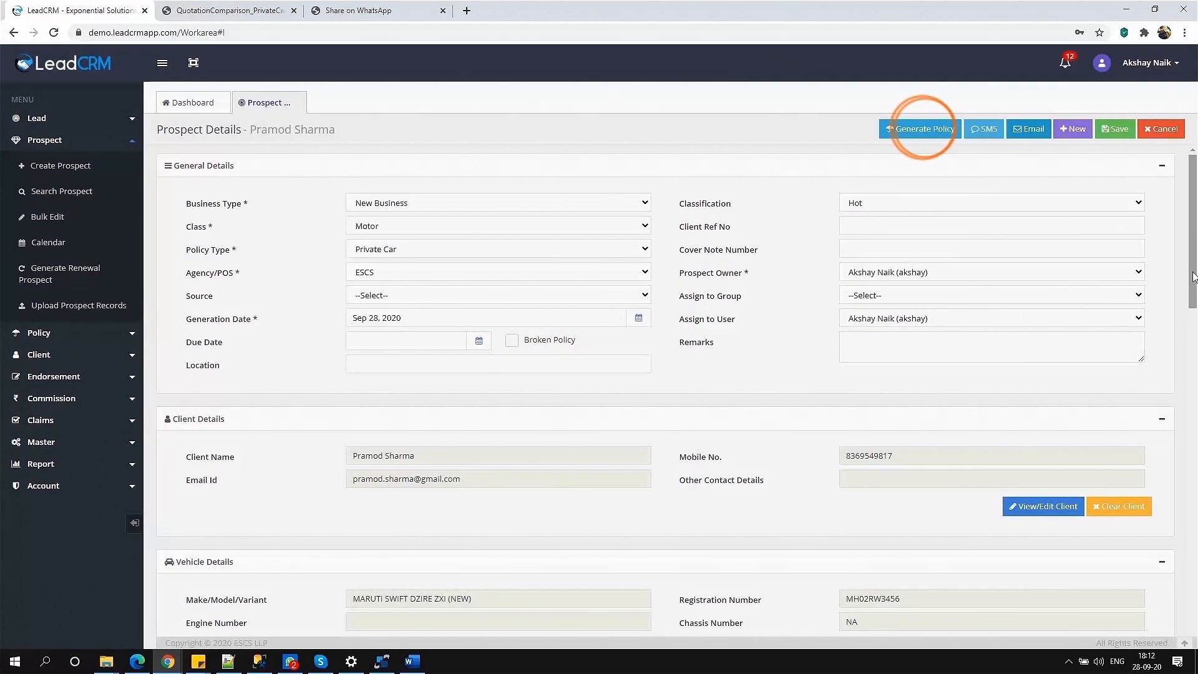
Enter the policy number, attach the policy sample document, and save the new policy.
scroll(1194, 276, "down", 1)
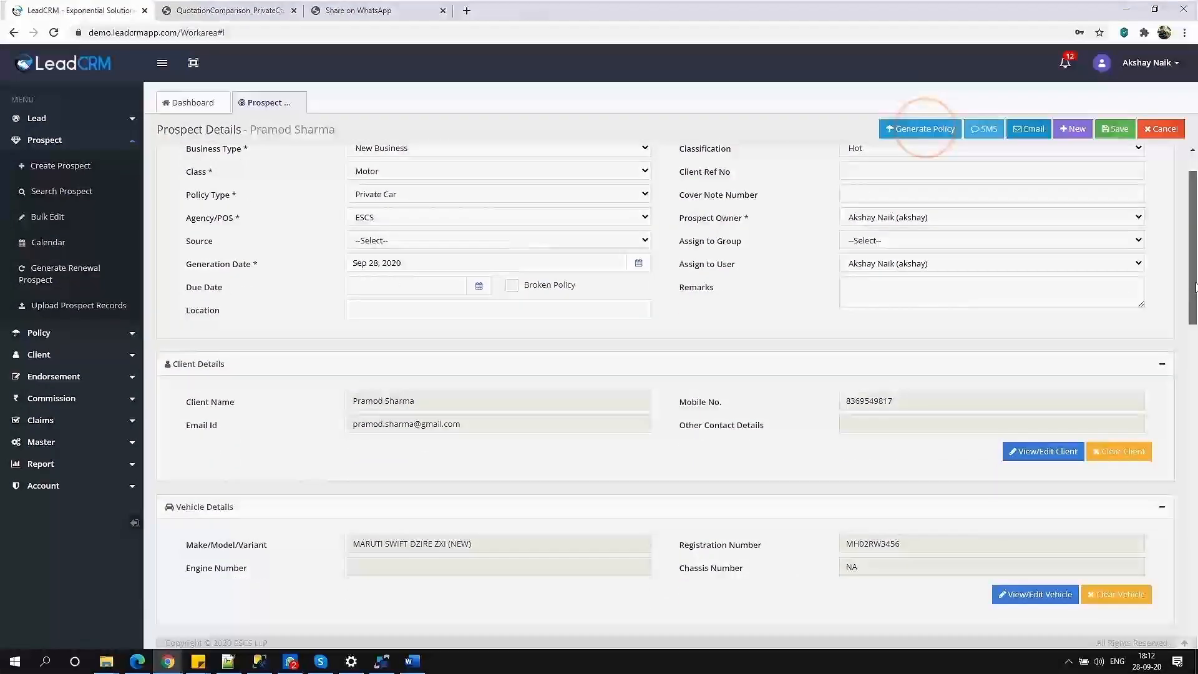
left_click_drag(1195, 287, 1193, 268)
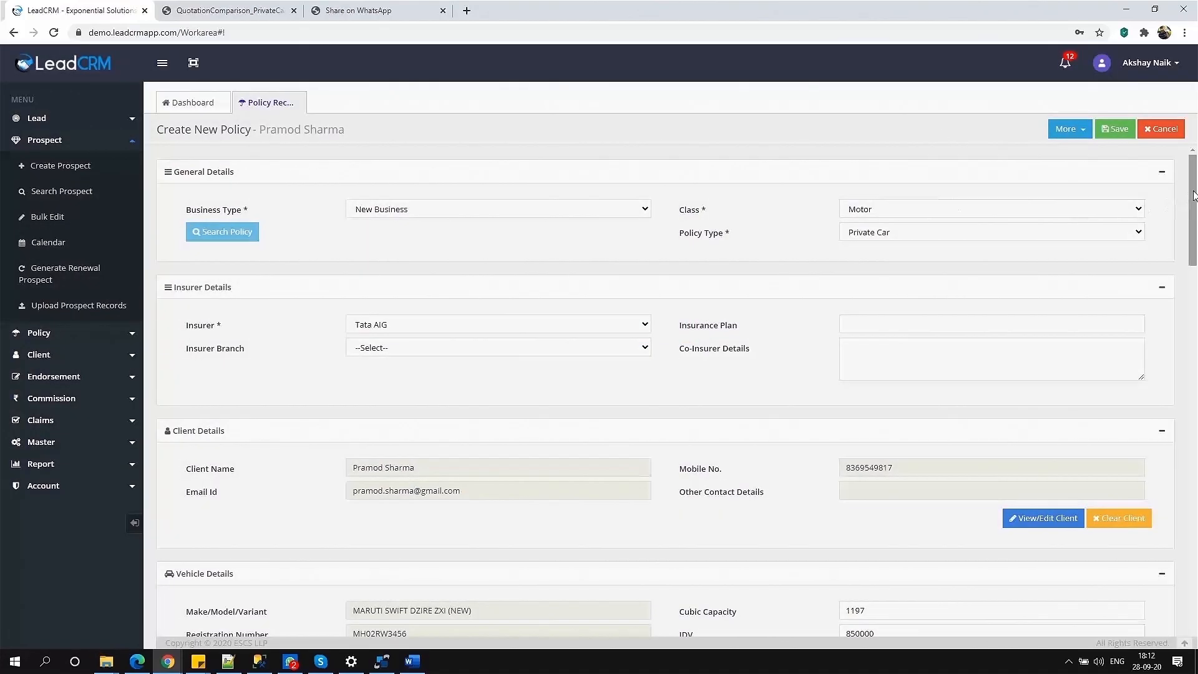
left_click_drag(1195, 192, 1197, 326)
left_click(498, 238)
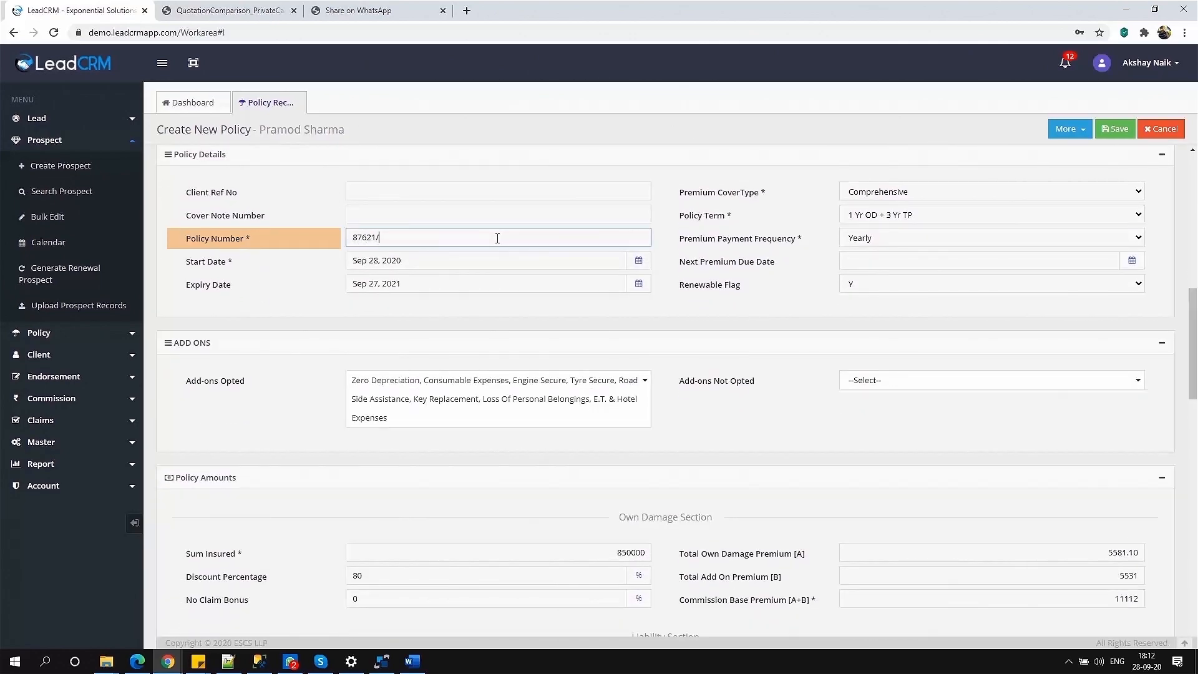
left_click_drag(1197, 320, 1196, 531)
left_click(284, 590)
double_click(812, 250)
left_click(1115, 129)
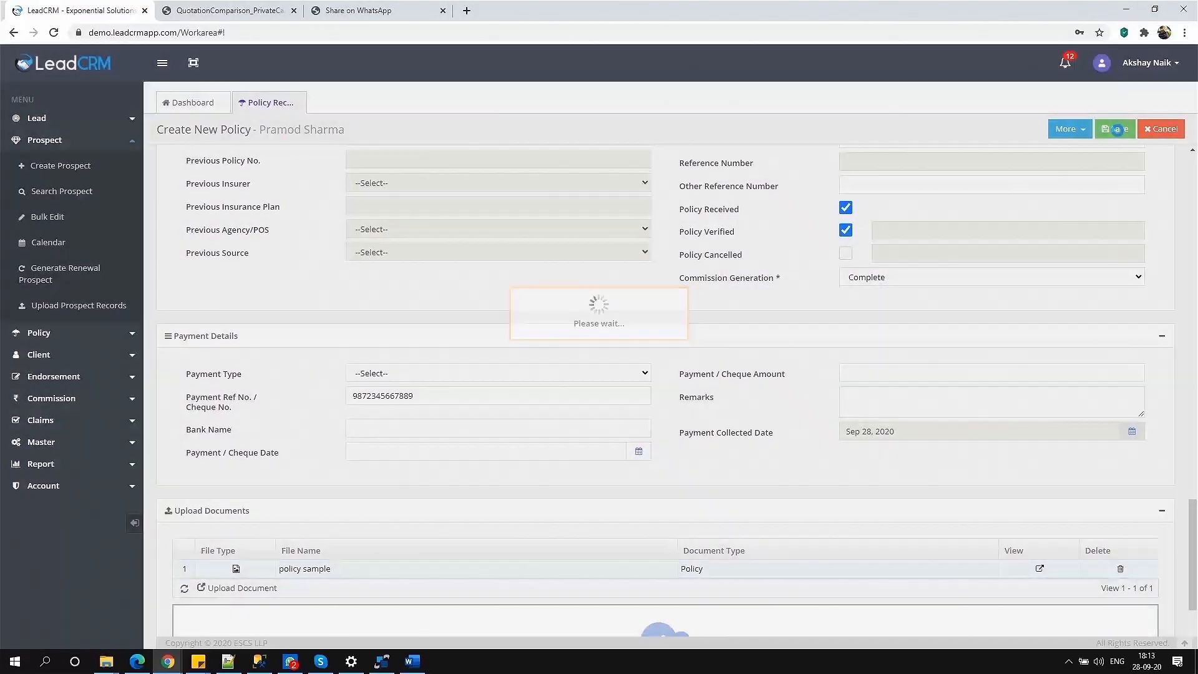
Email the client the Policy Document template with the uploaded policy sample file attached.
left_click(1070, 128)
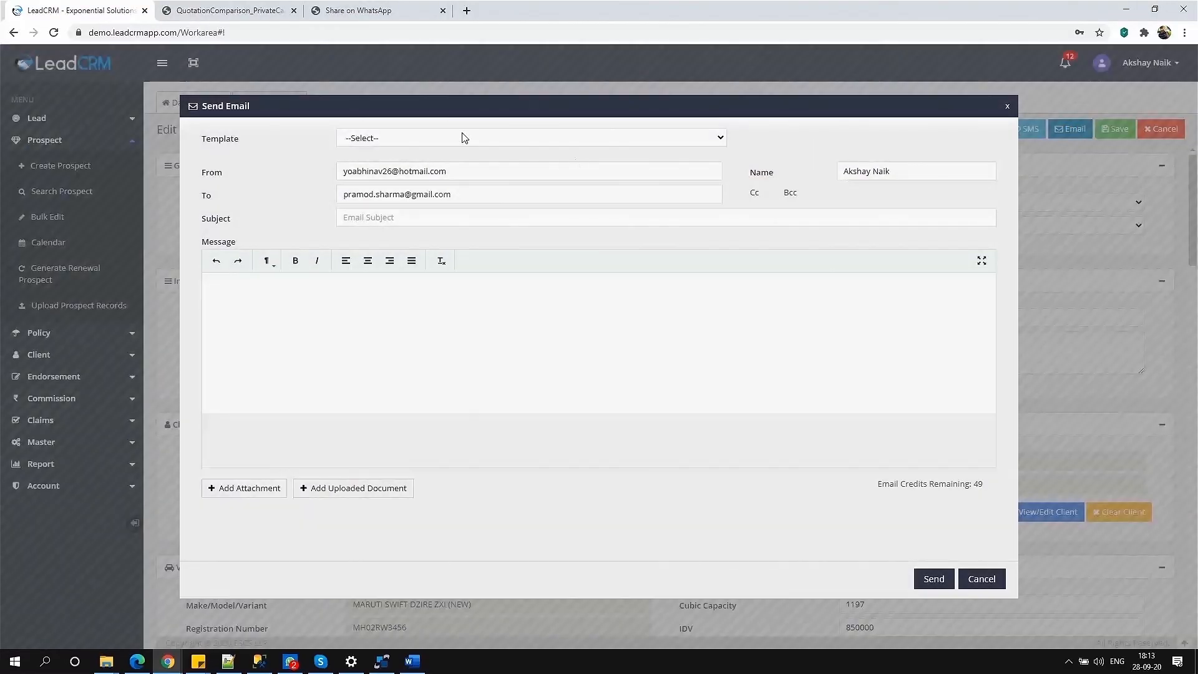
left_click(471, 139)
left_click(452, 171)
left_click(394, 487)
left_click(278, 340)
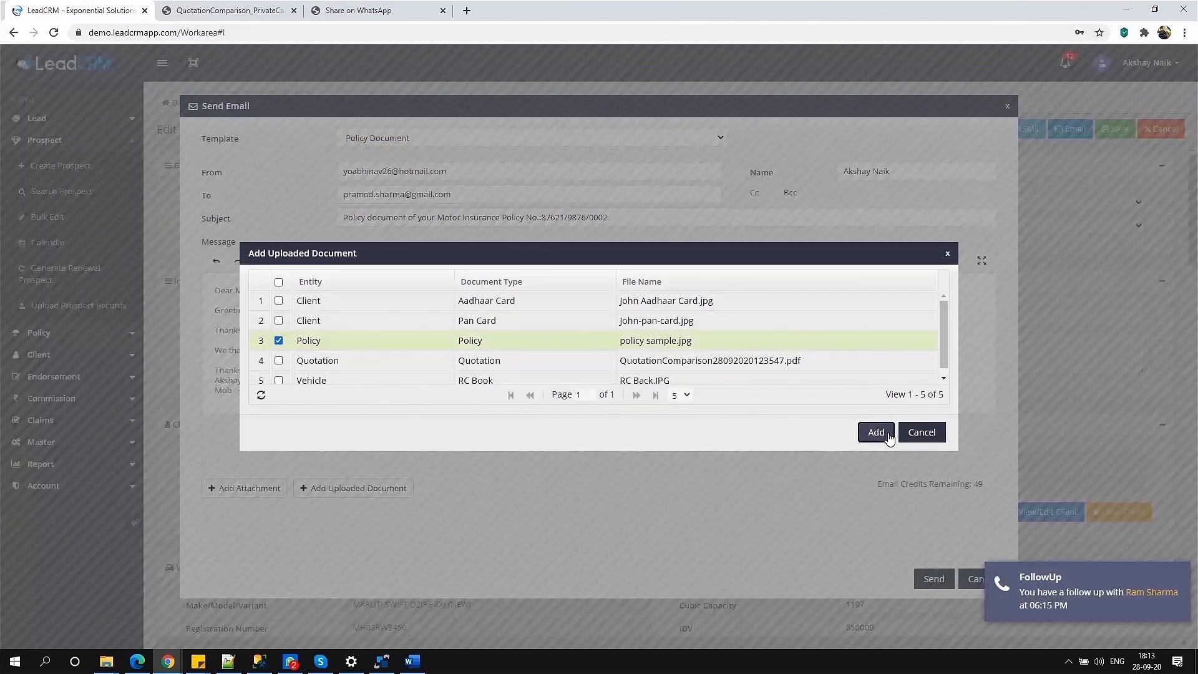
left_click(875, 430)
left_click(936, 580)
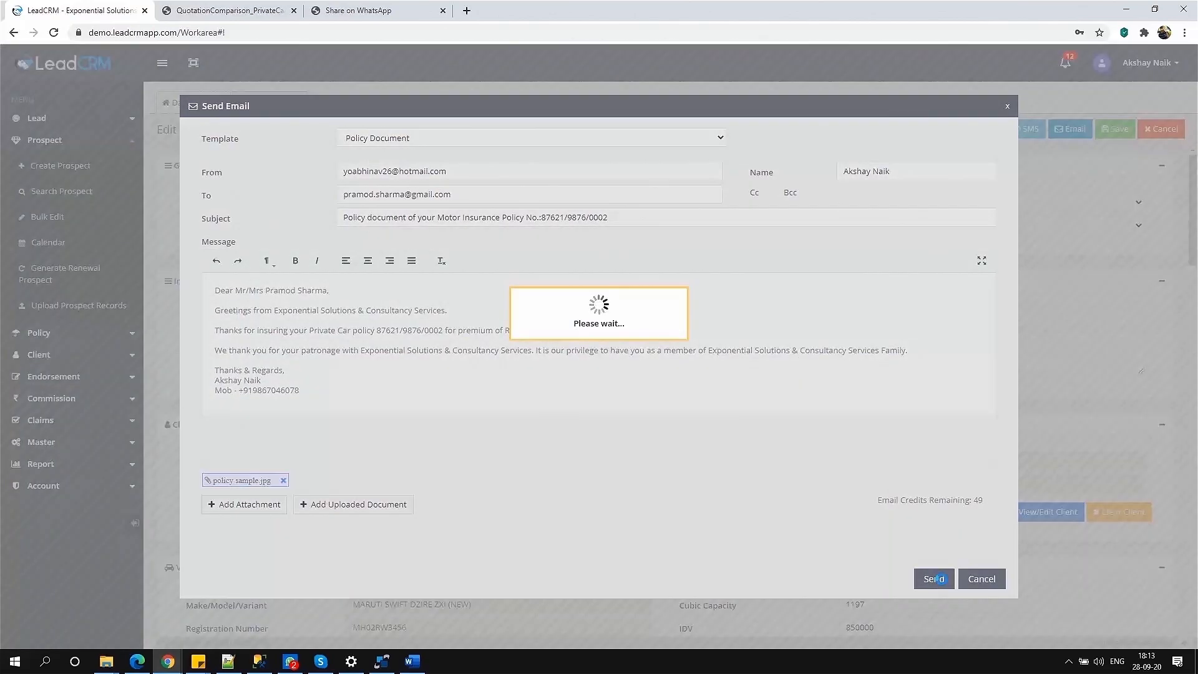
Send the client a templated confirmation SMS.
left_click(1025, 128)
left_click(661, 227)
left_click(656, 251)
left_click(680, 501)
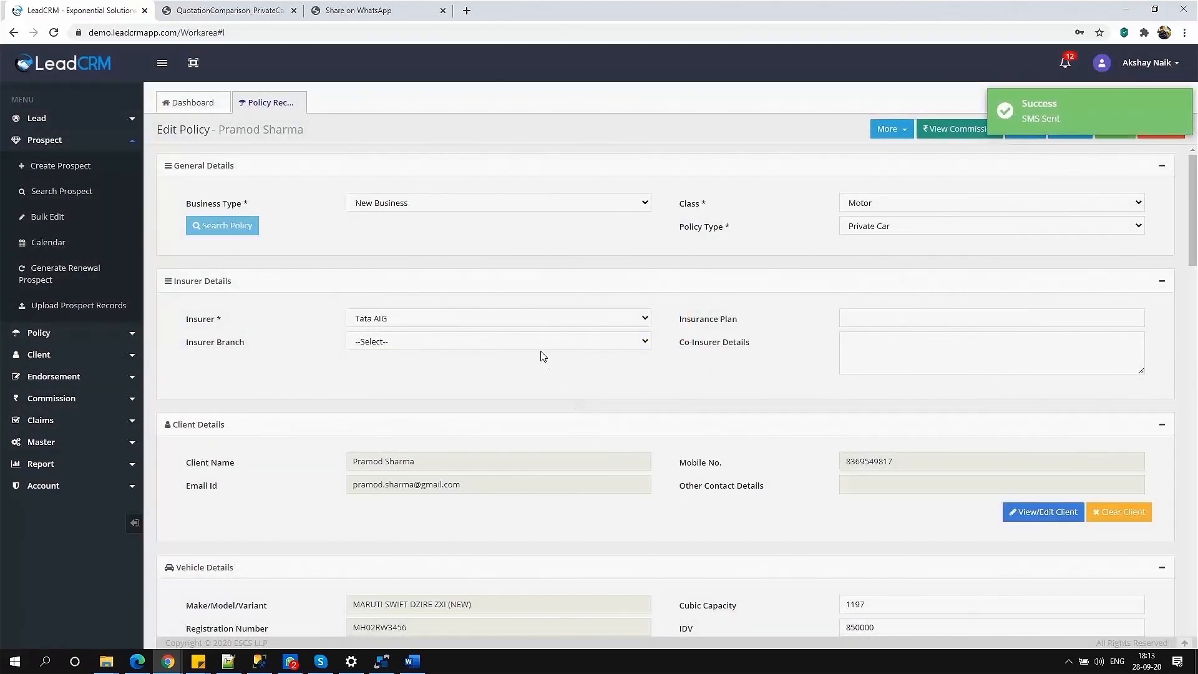
key("F11")
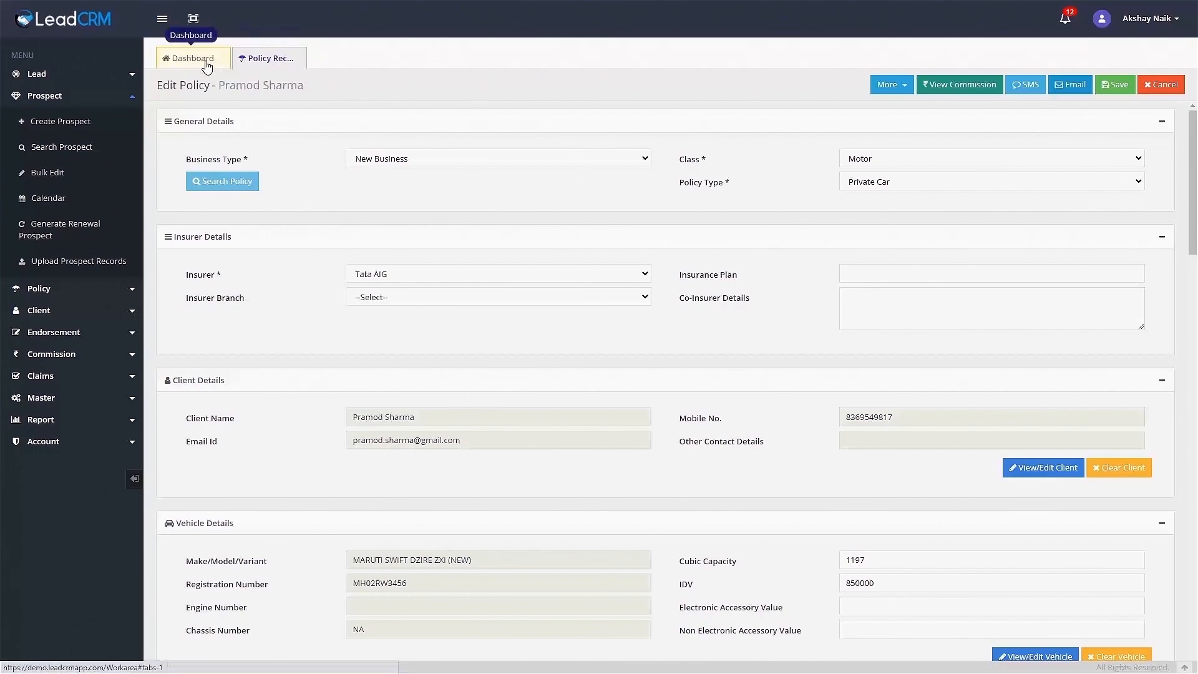
Check the Business Complete list, then save the policy's 15% own damage and 2.5% third party commission.
left_click(182, 59)
left_click(640, 364)
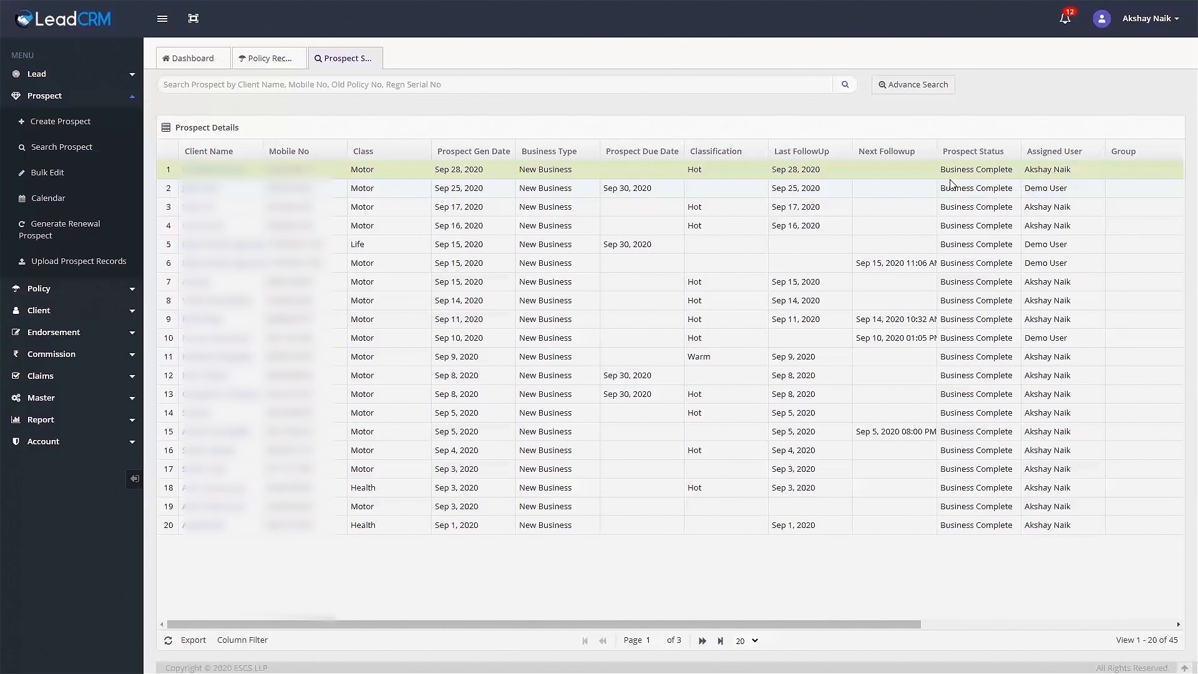
left_click(378, 54)
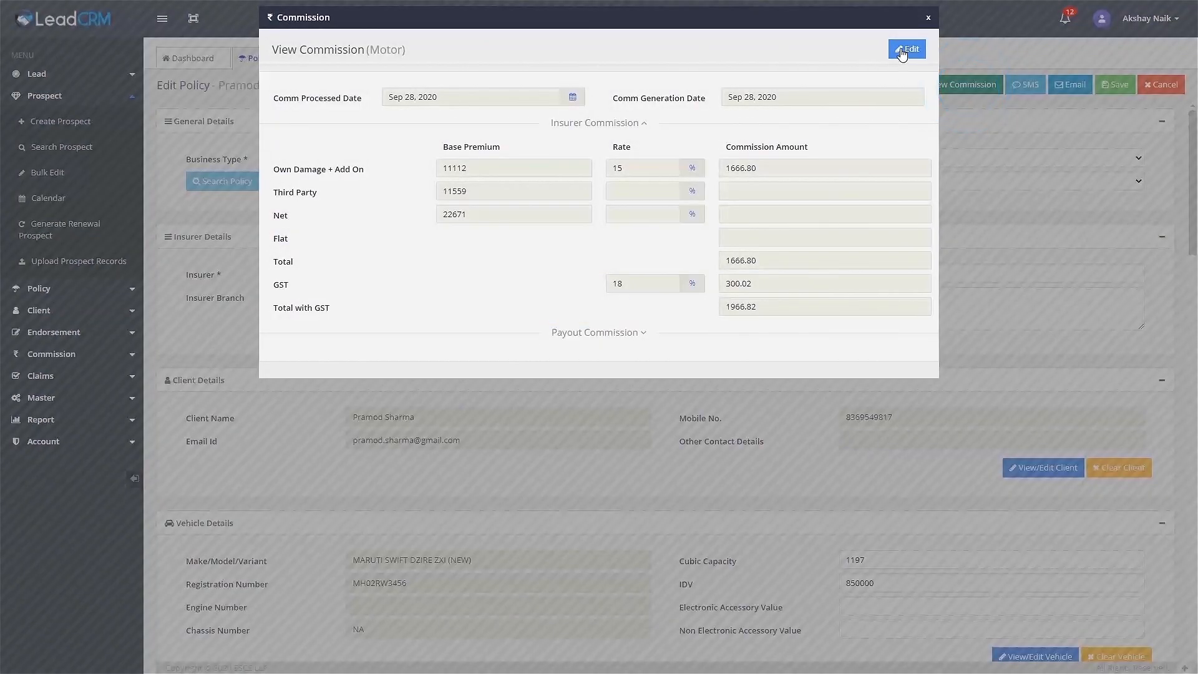
left_click(907, 49)
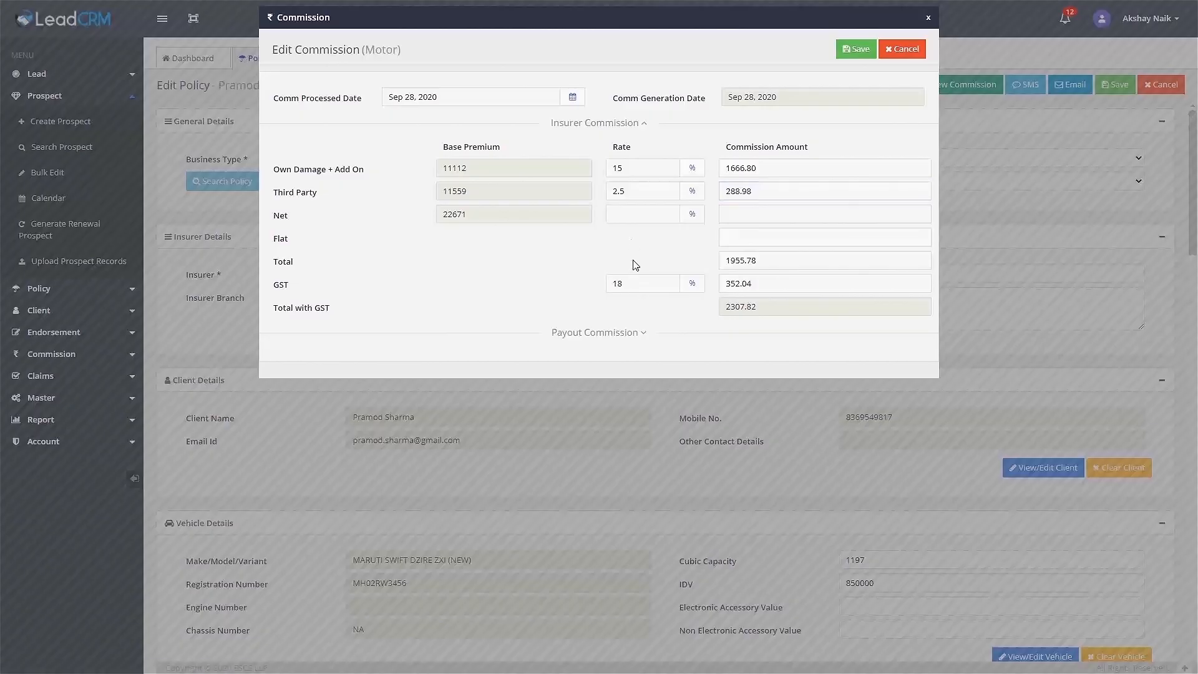
left_click(644, 333)
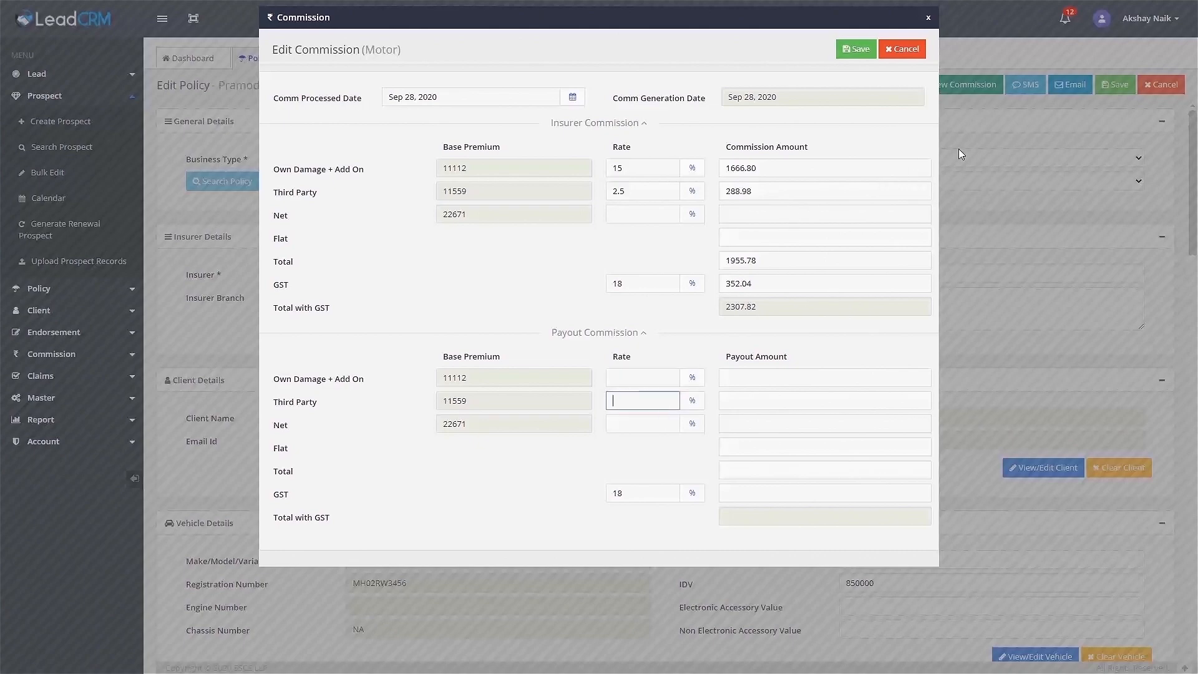
left_click(859, 50)
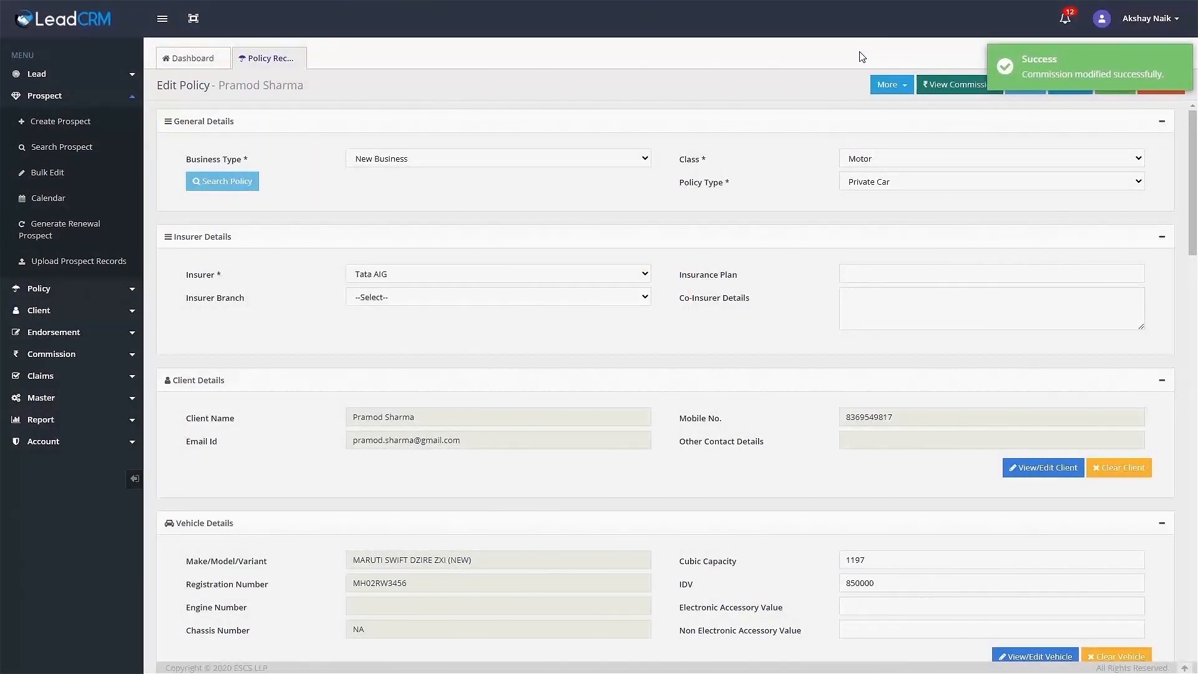
left_click(130, 270)
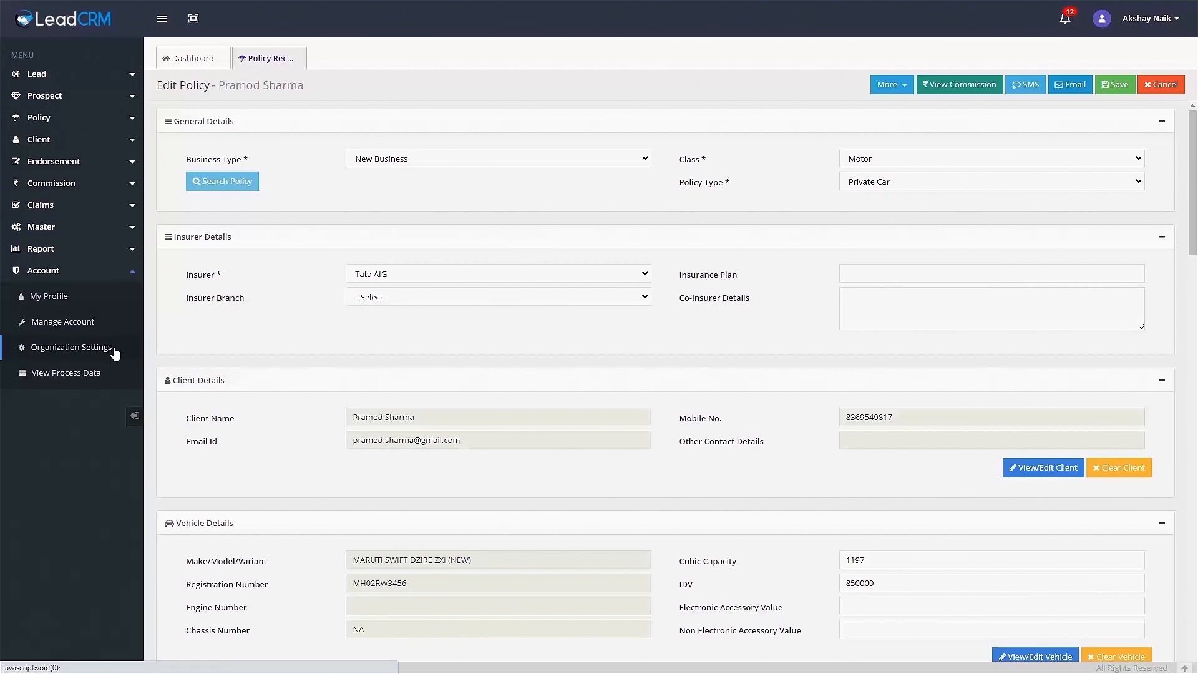
In Organization Settings, review the renewal reminder options, keeping SMS and Email reminders at Yes.
left_click(114, 354)
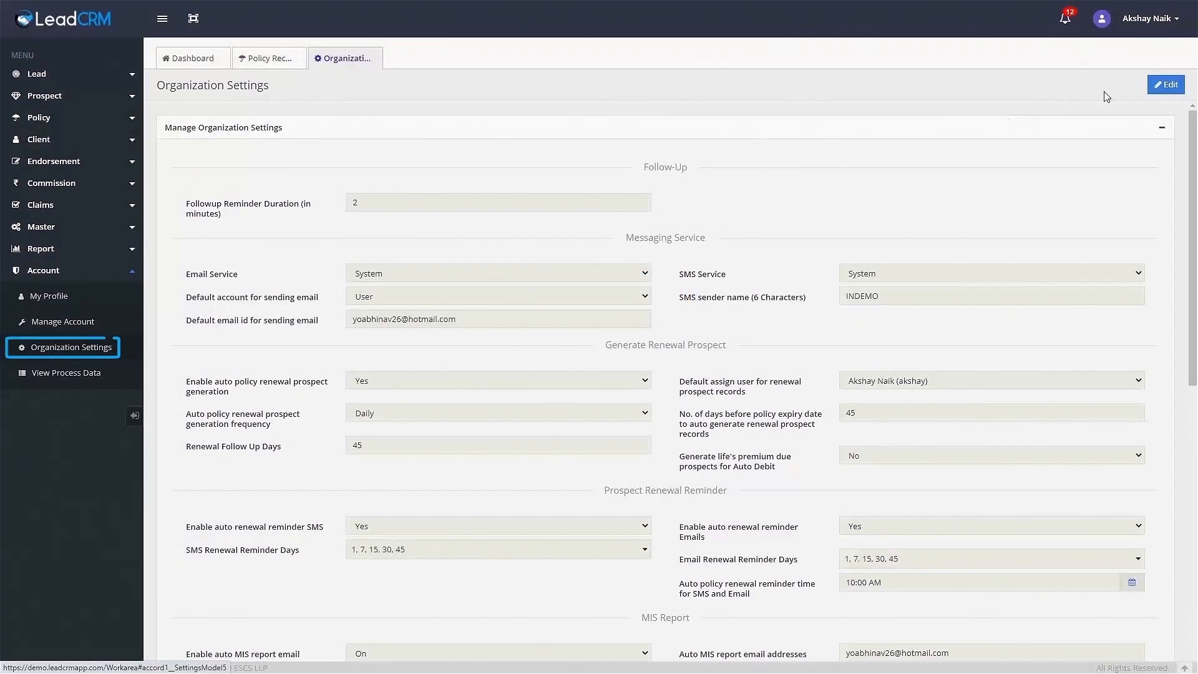
left_click(1165, 85)
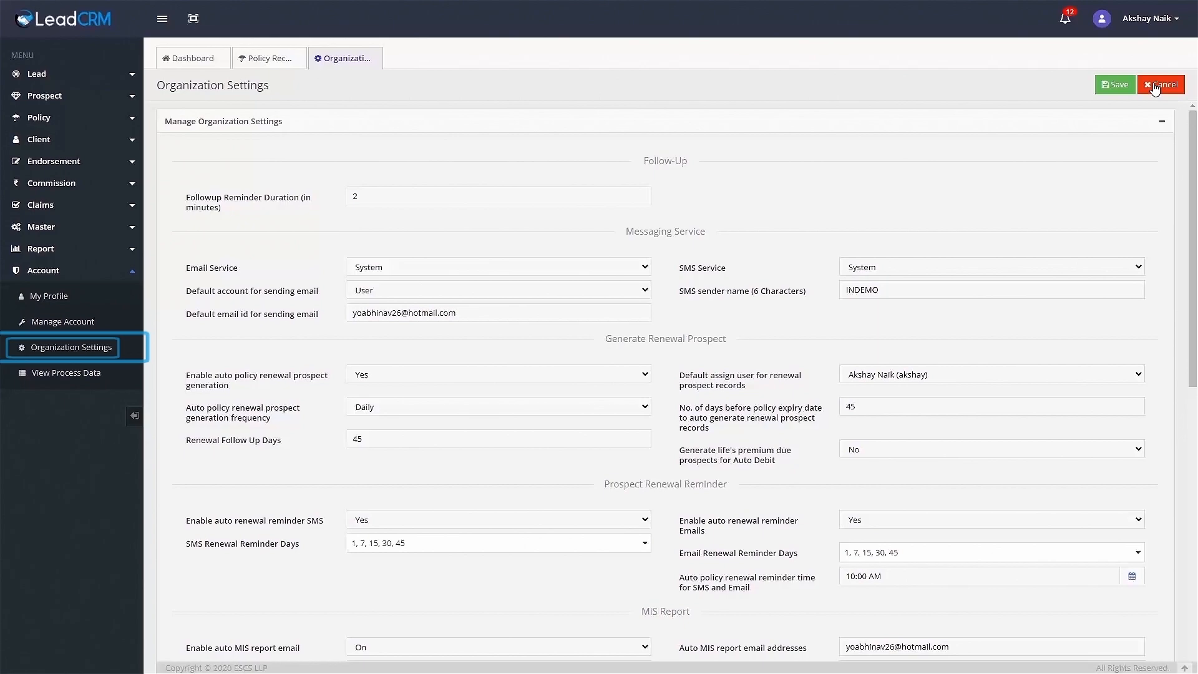
scroll(1195, 259, "down", 3)
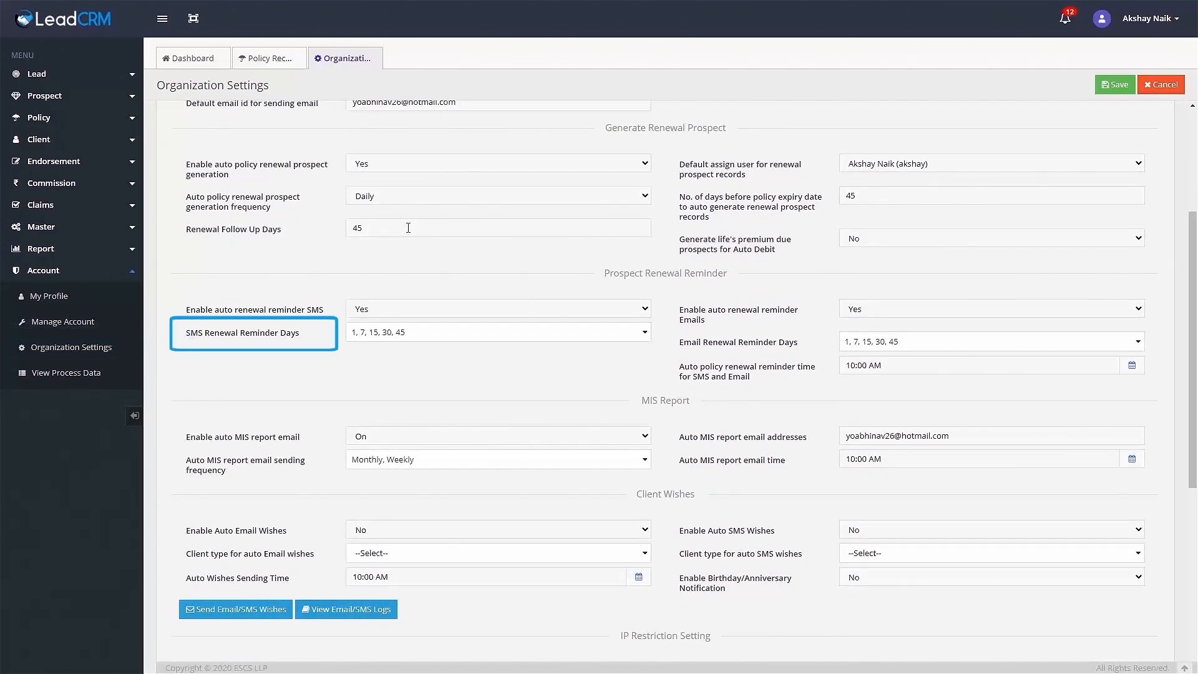
left_click(490, 310)
left_click(490, 311)
left_click(881, 314)
left_click(882, 314)
left_click(646, 334)
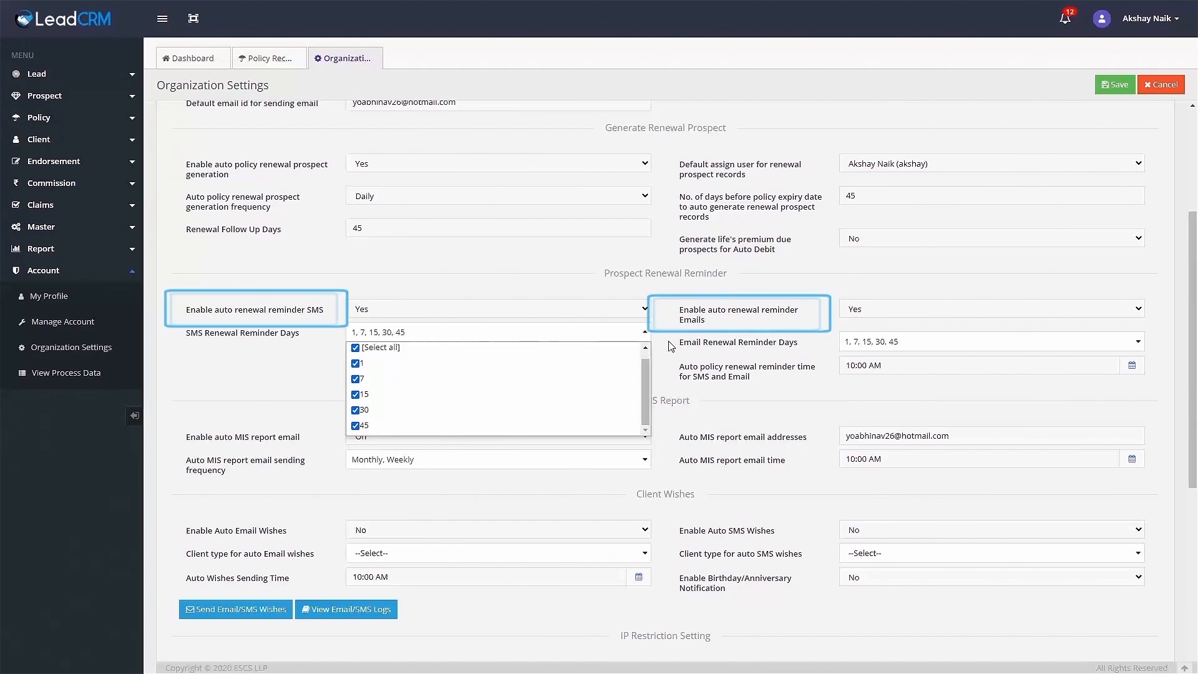
left_click(669, 346)
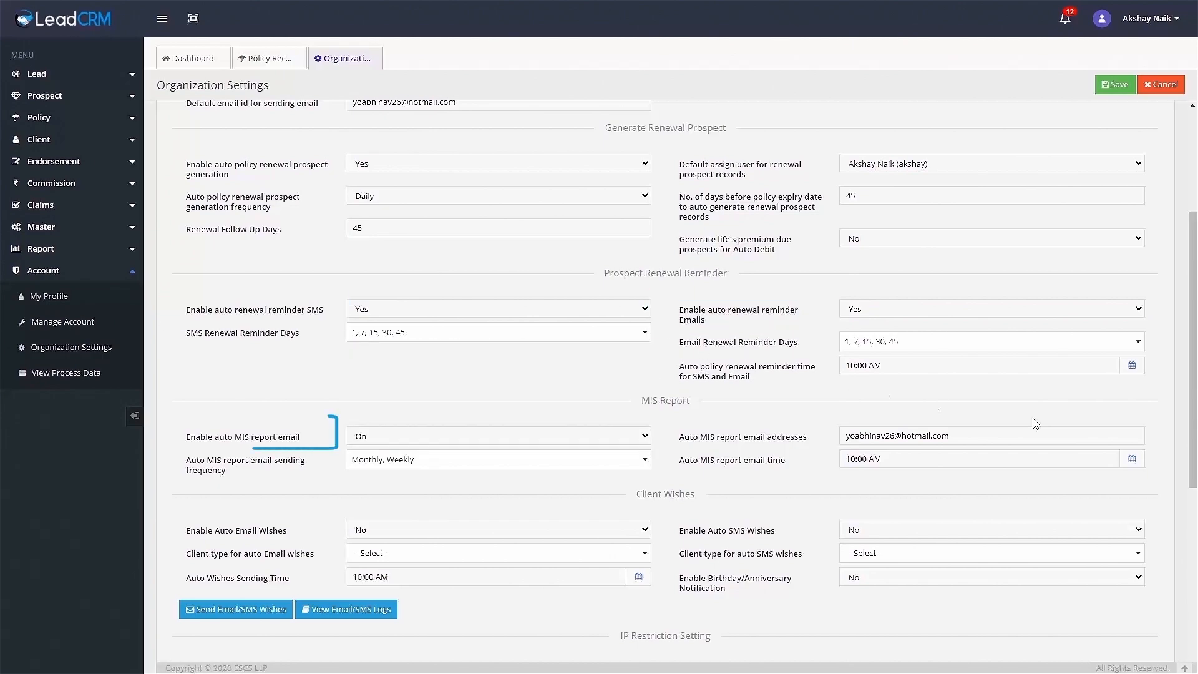
Review the client wishes settings, keeping auto email and SMS wishes at No.
scroll(1036, 424, "down", 3)
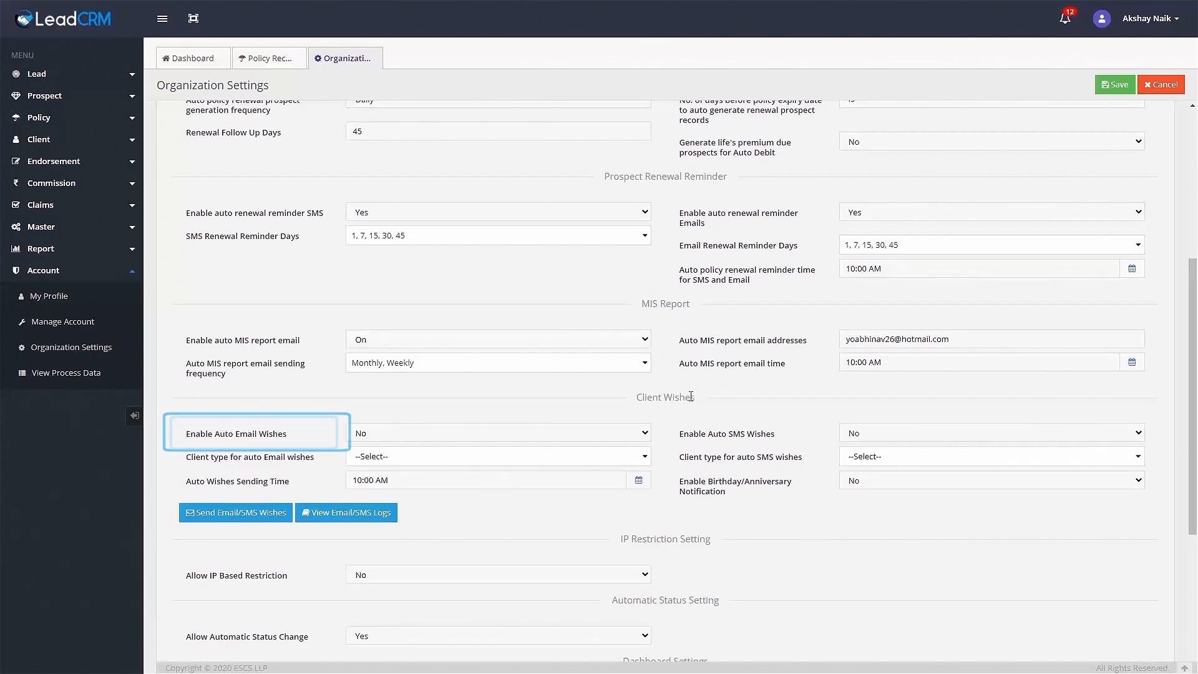
left_click(646, 432)
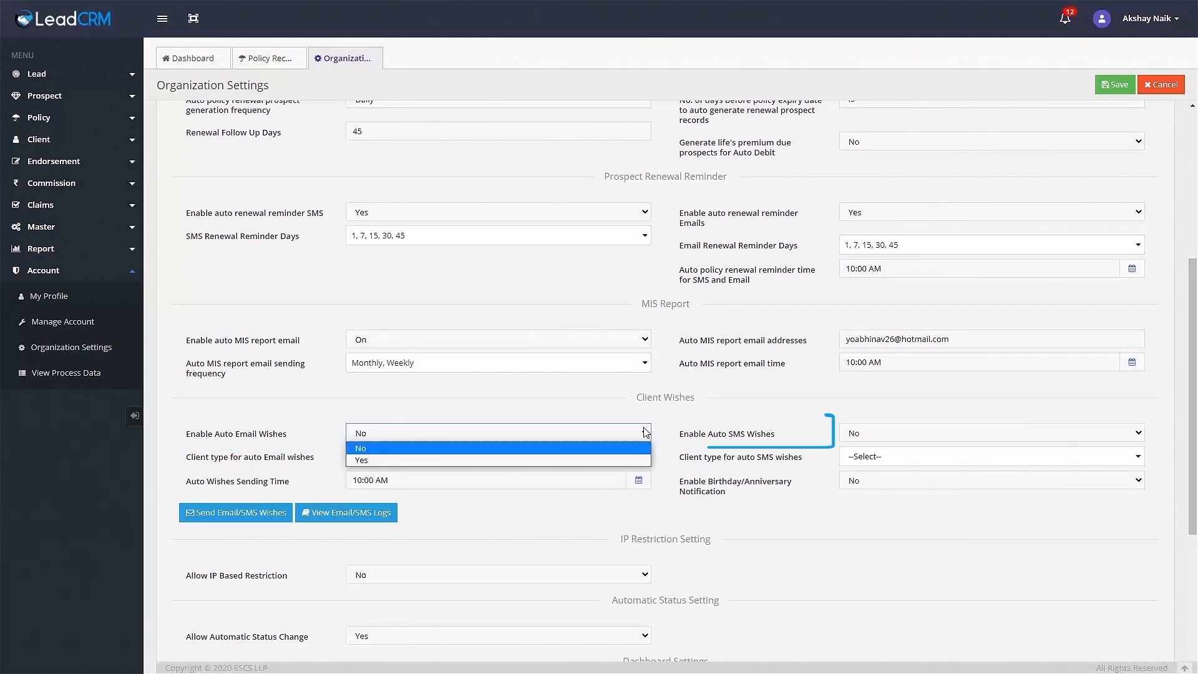
left_click(646, 432)
left_click(877, 433)
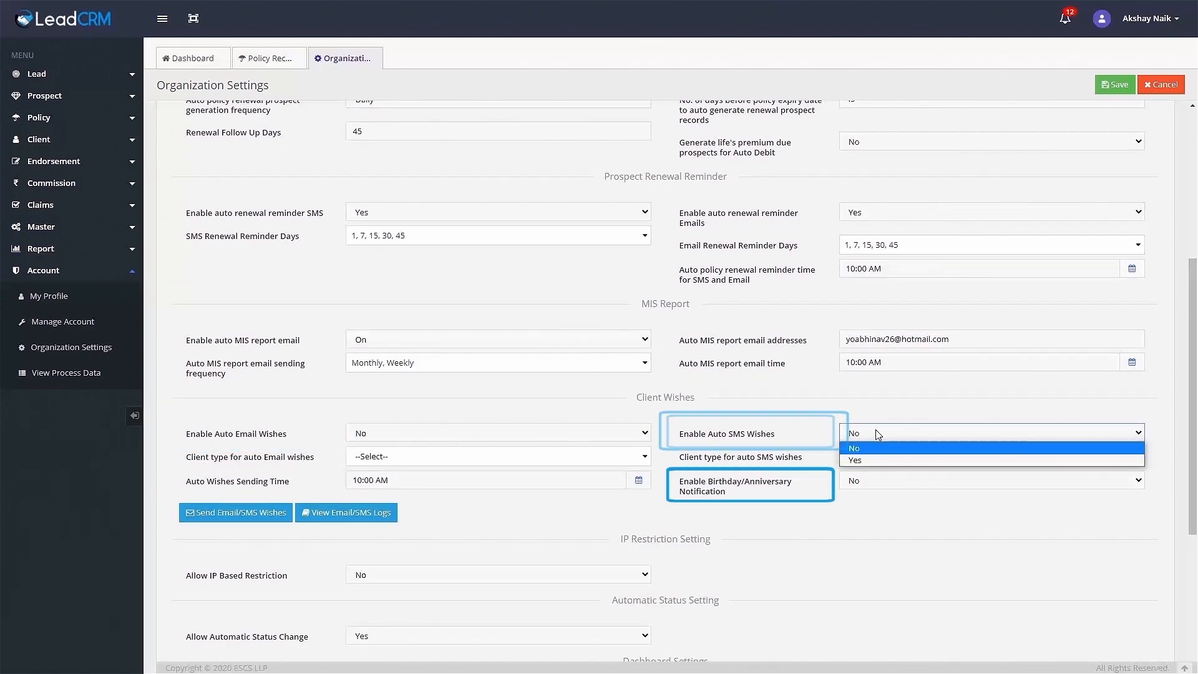
left_click(877, 433)
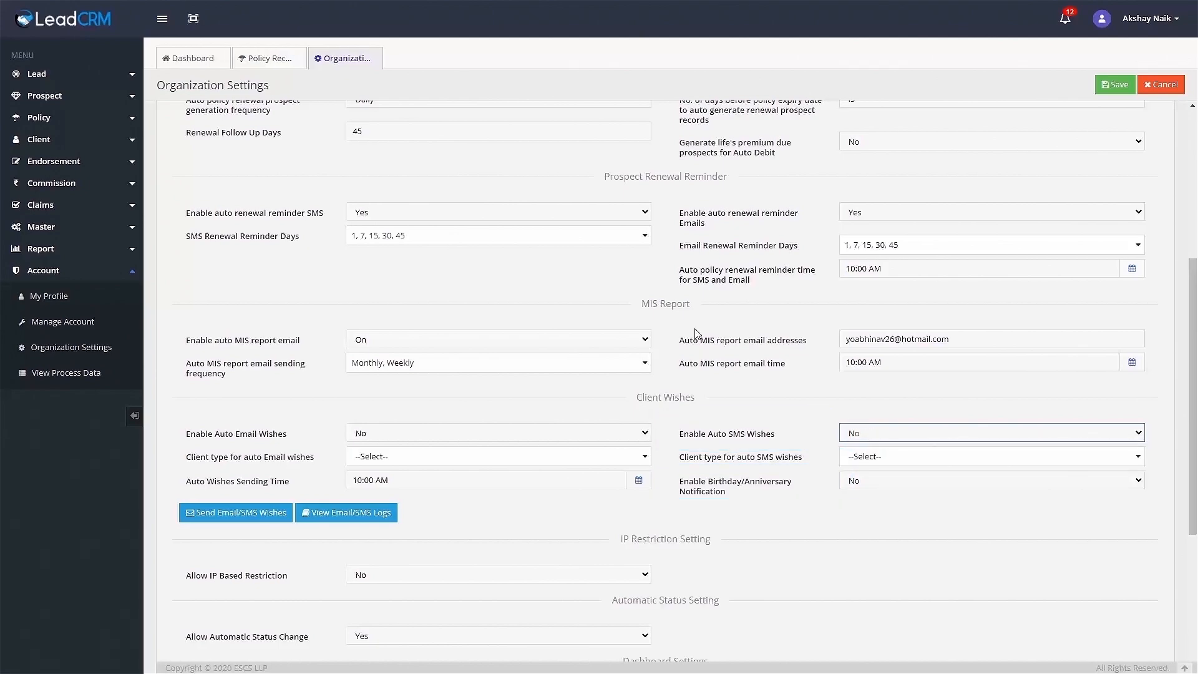
scroll(697, 331, "down", 4)
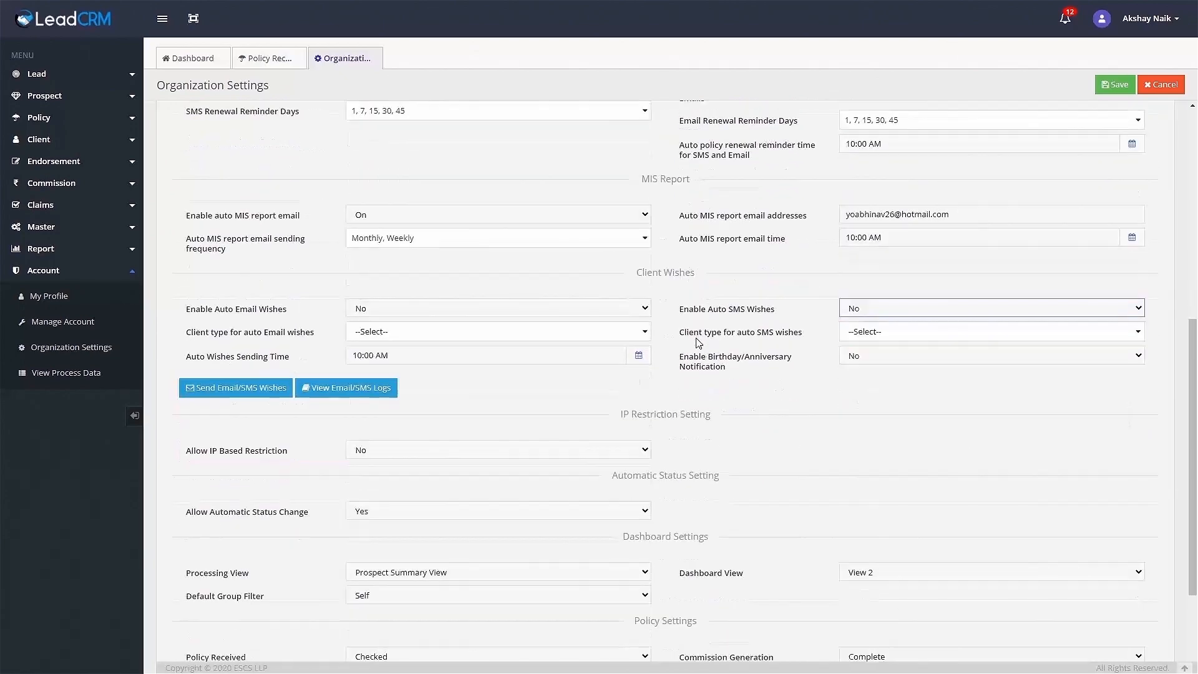
Open Send Email/SMS Wishes with every client type selected as recipients.
left_click(291, 263)
left_click(554, 154)
left_click(440, 174)
left_click(568, 305)
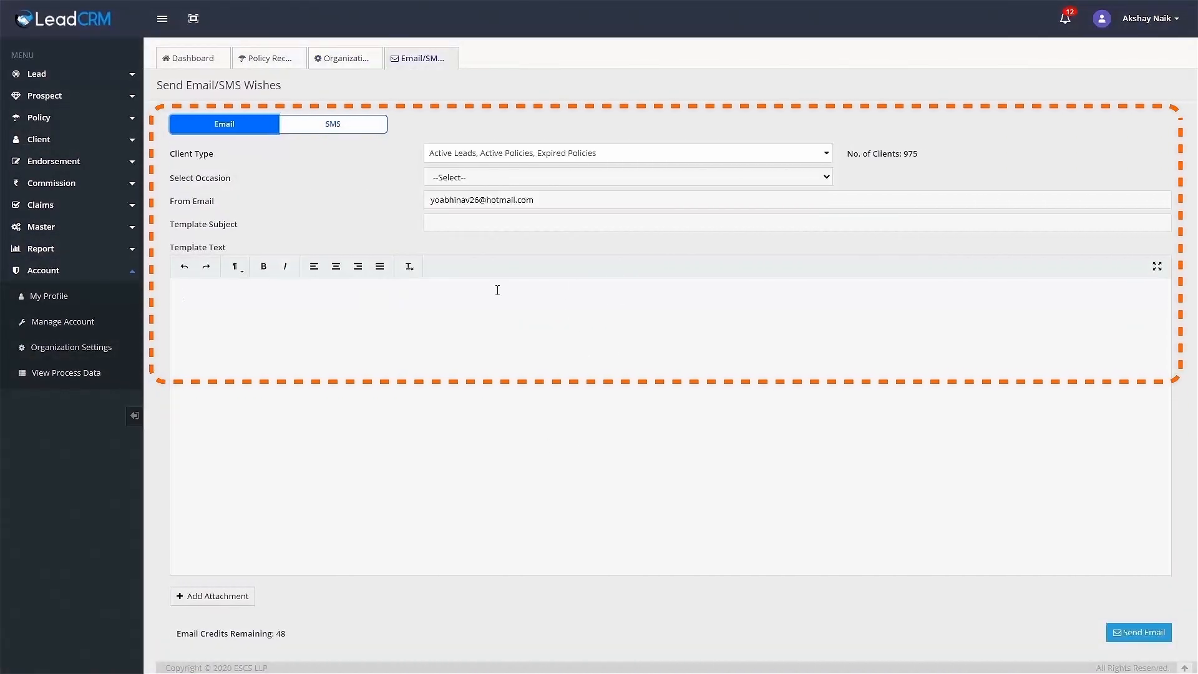
Open the sent Email/SMS logs filtered to the last 30 days.
left_click(363, 127)
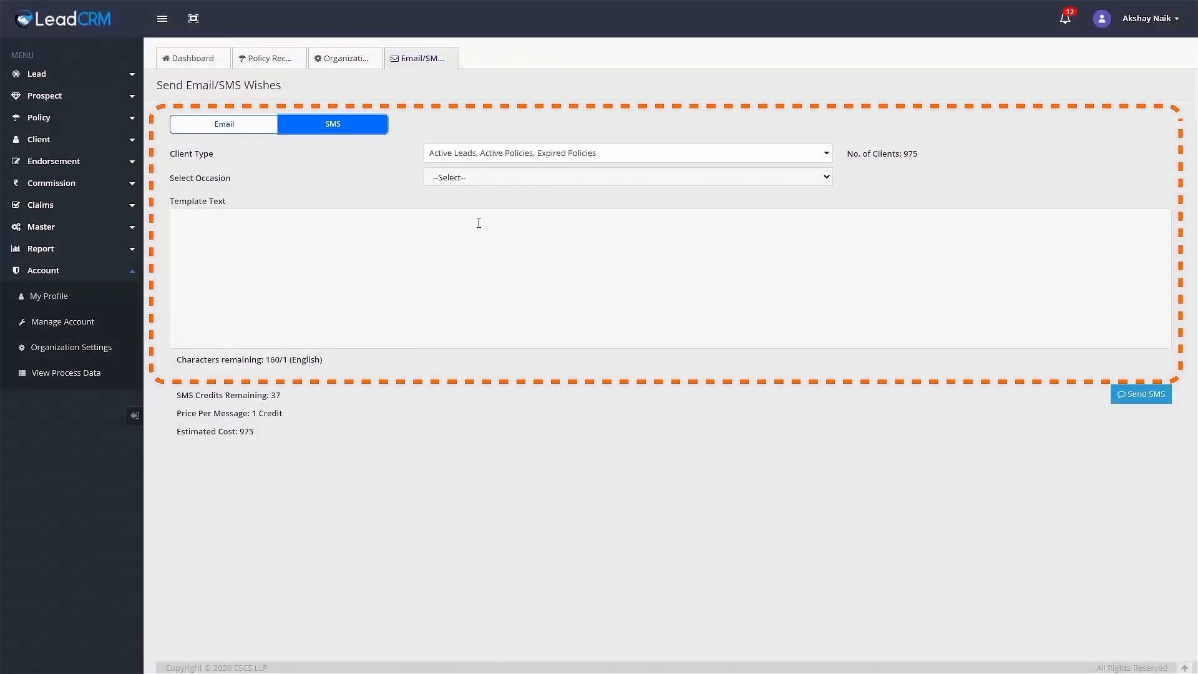
left_click(329, 58)
left_click(350, 265)
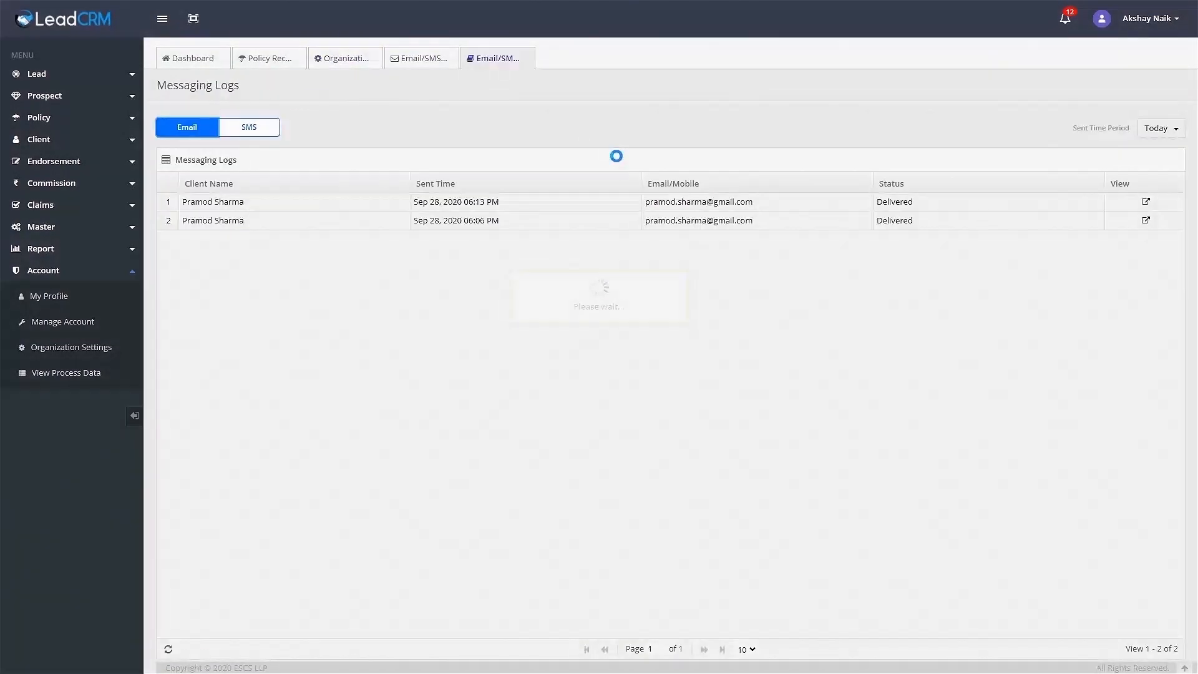
left_click(1151, 128)
left_click(1152, 212)
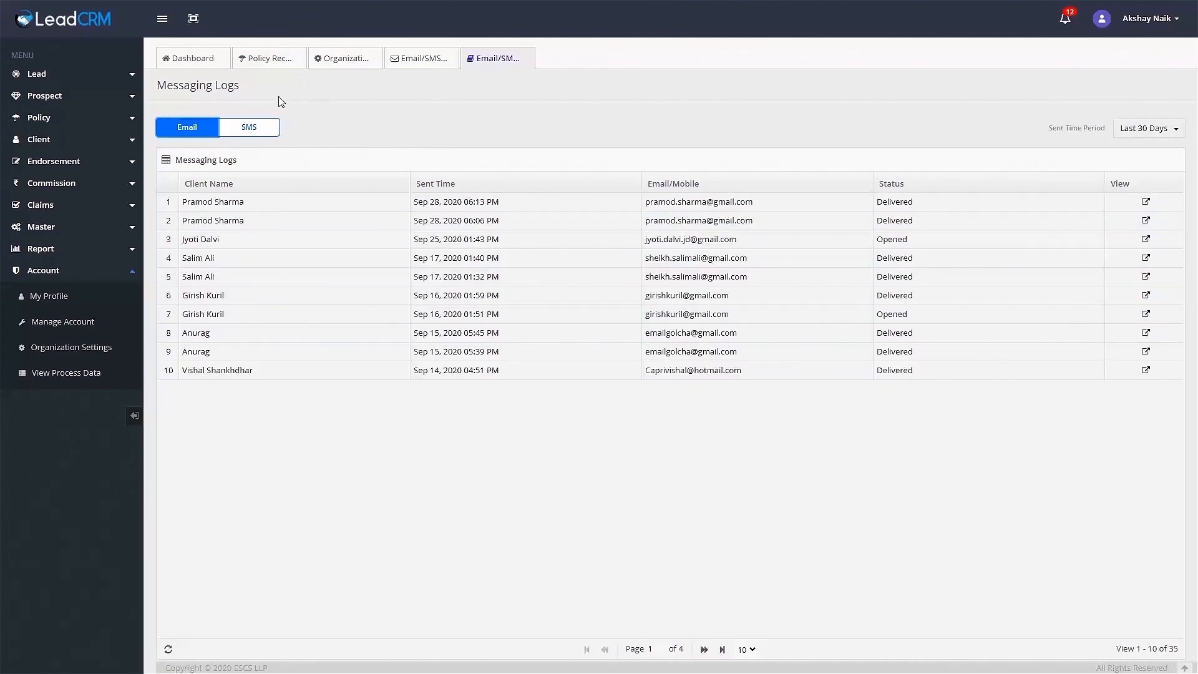
Read the latest SMS and email sent to the new client.
left_click(250, 128)
left_click(1146, 201)
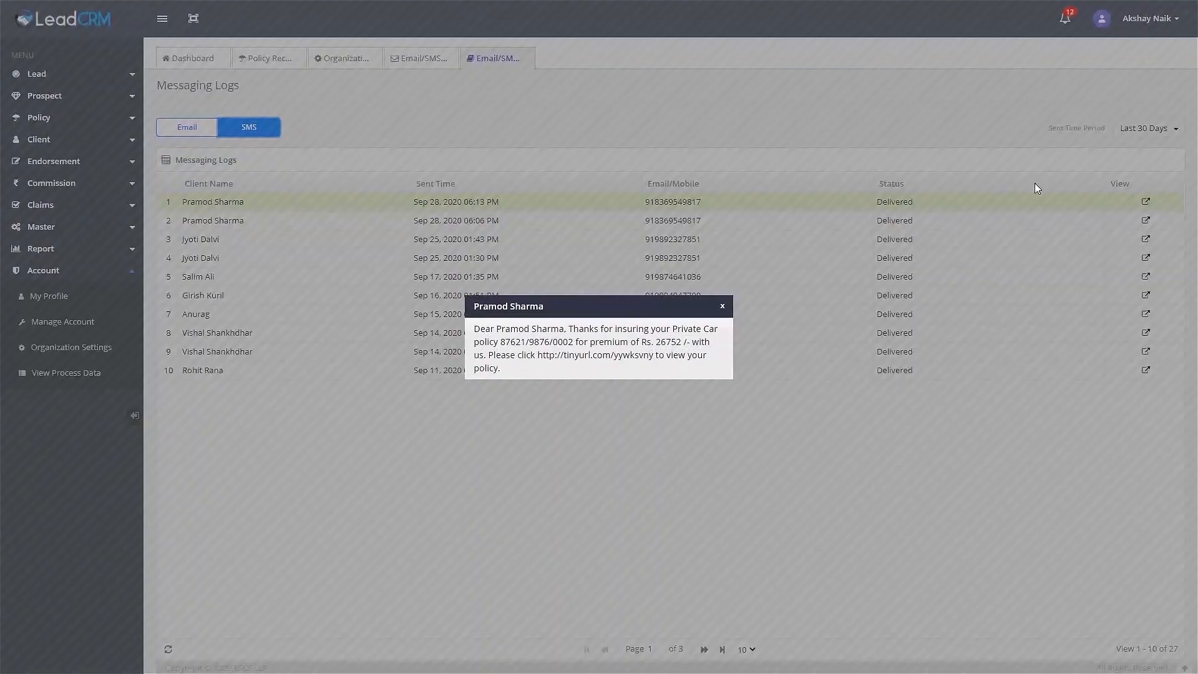
left_click(723, 306)
left_click(187, 127)
left_click(1146, 202)
scroll(899, 336, "down", 1)
scroll(899, 335, "up", 1)
left_click(888, 223)
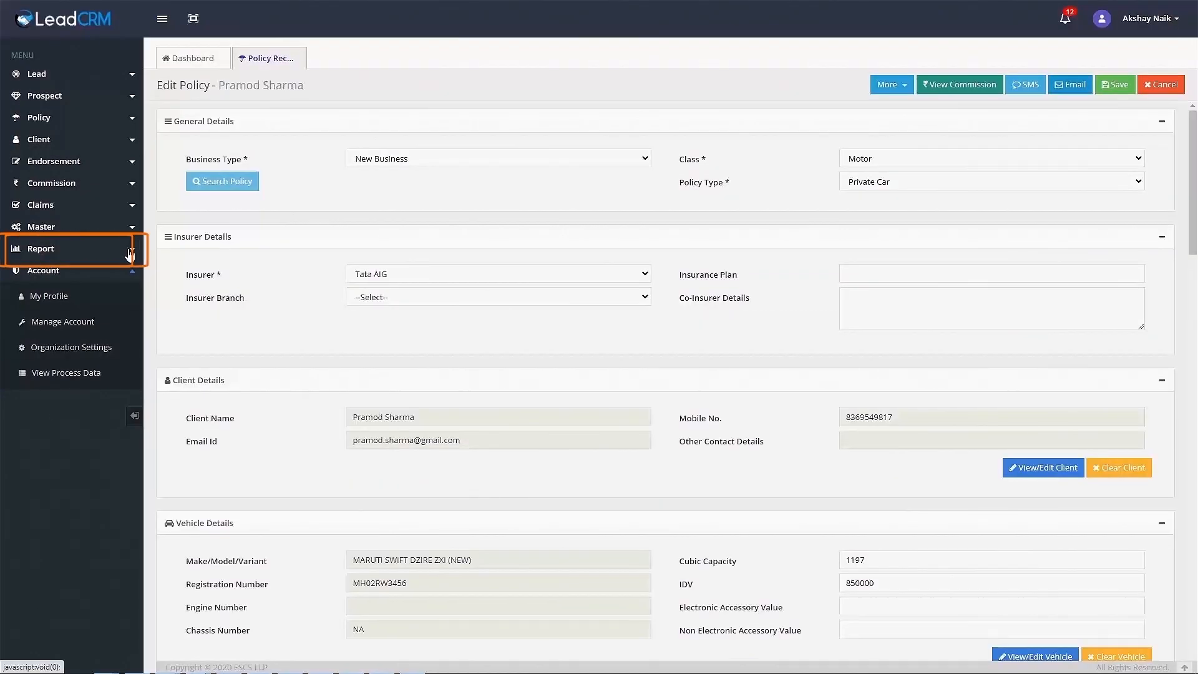
left_click(130, 253)
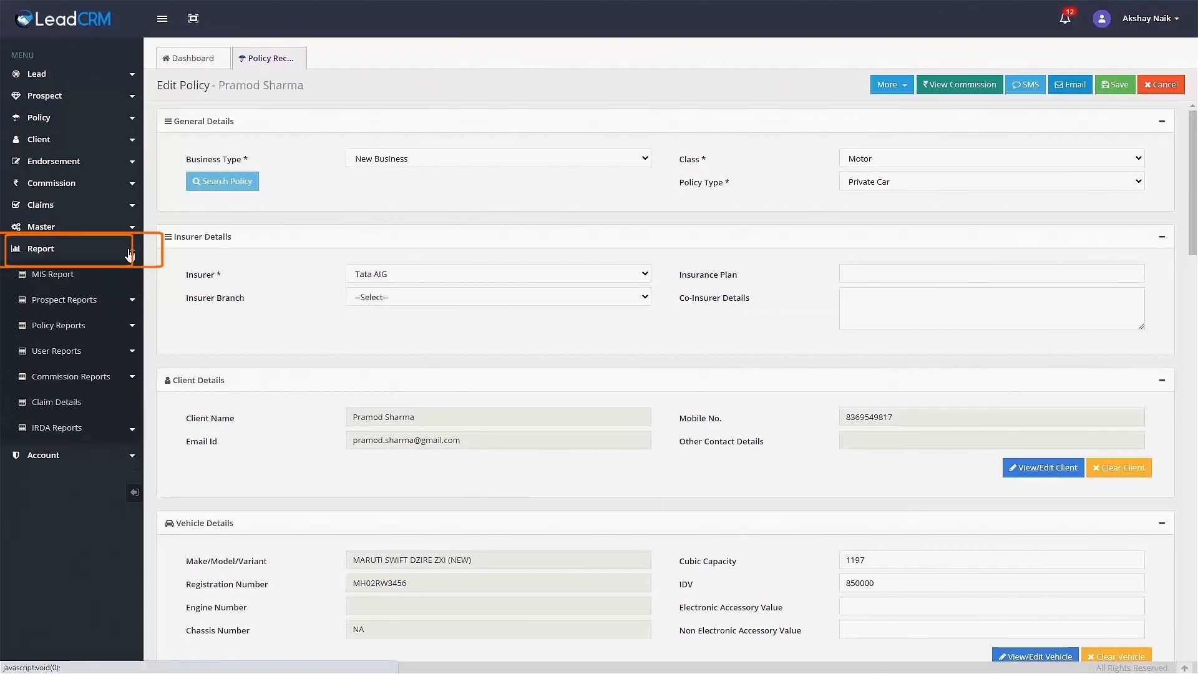
Open the Policy Details report and try its Advance Search and Column Filter options.
left_click(131, 329)
left_click(72, 350)
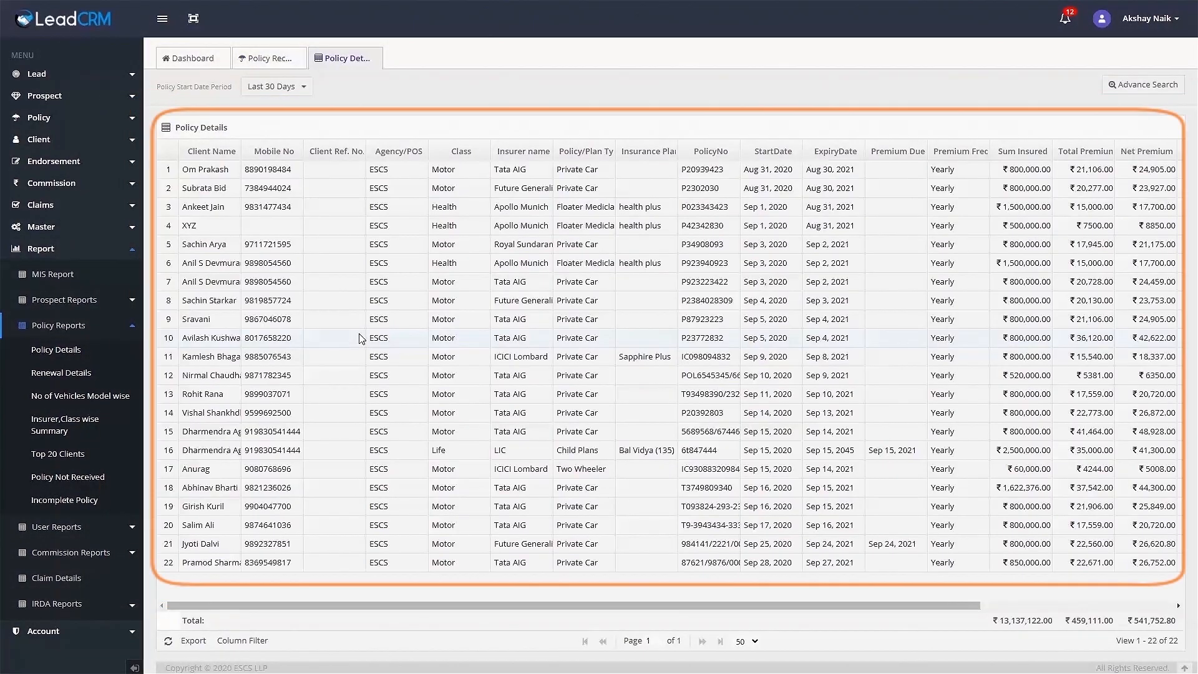
mouse_move(505, 605)
left_mouse_down()
mouse_move(712, 611)
mouse_move(495, 611)
left_mouse_up()
left_click(302, 90)
left_click(1129, 86)
left_click(1131, 88)
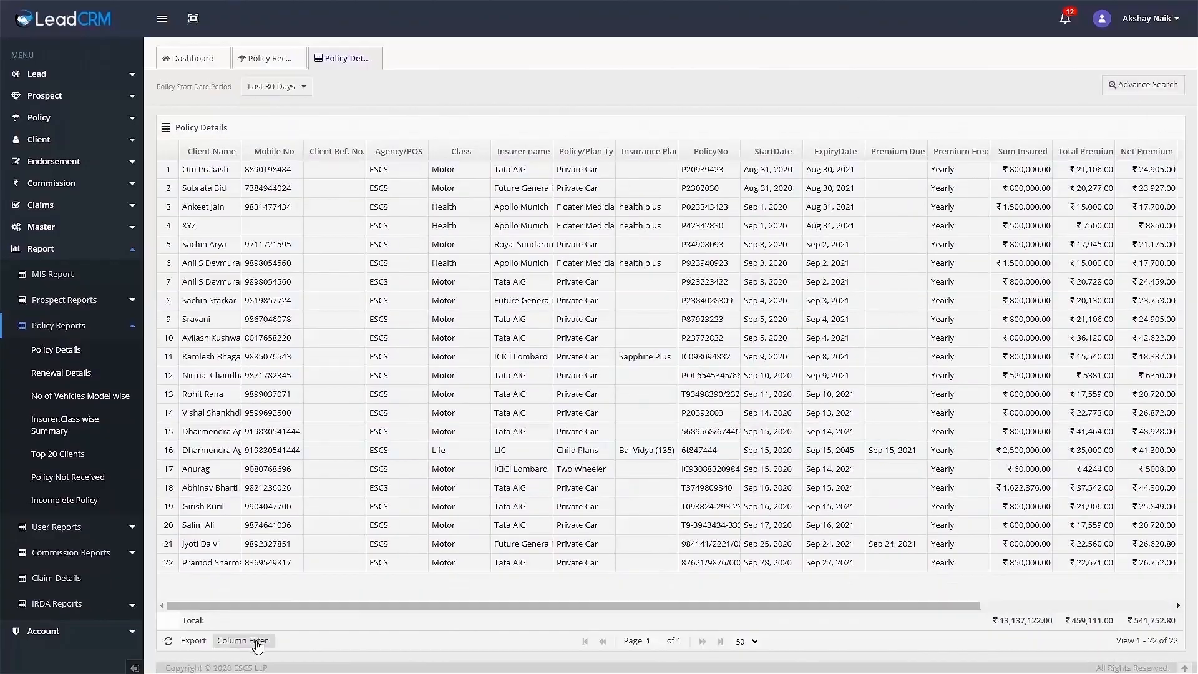
left_click(259, 643)
left_click(712, 650)
Export the report to PolicySummaryReport (31).xlsx and open it in Excel.
left_click(201, 646)
left_click(85, 668)
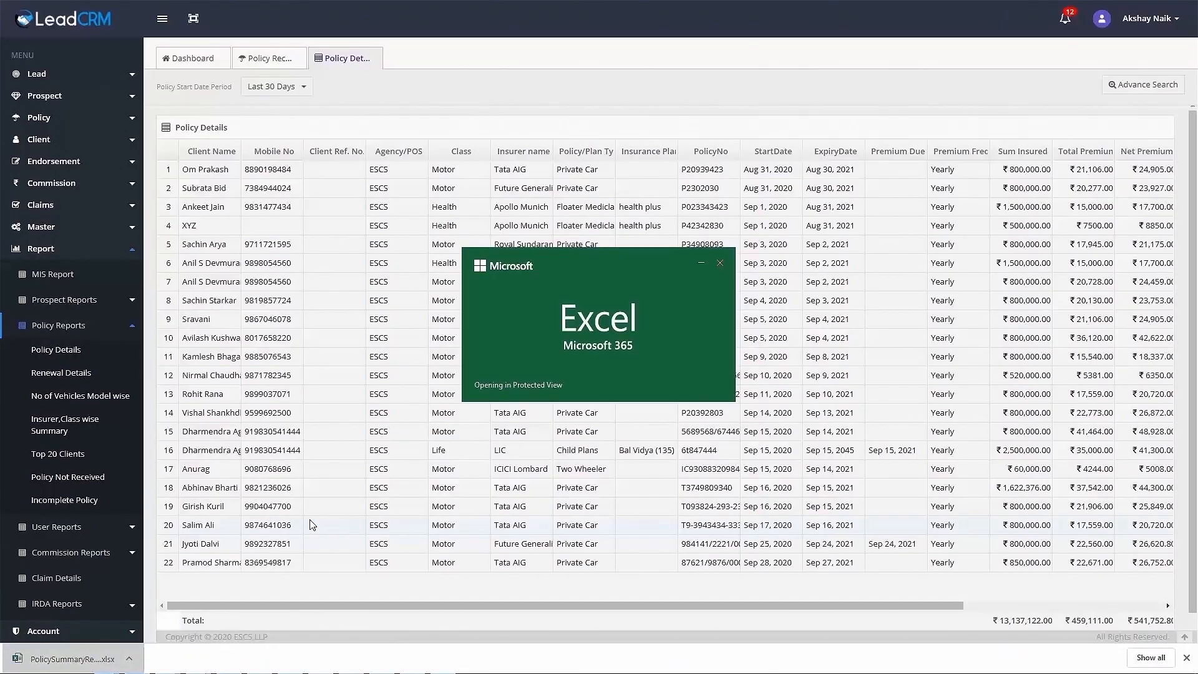
left_click_drag(805, 627, 768, 657)
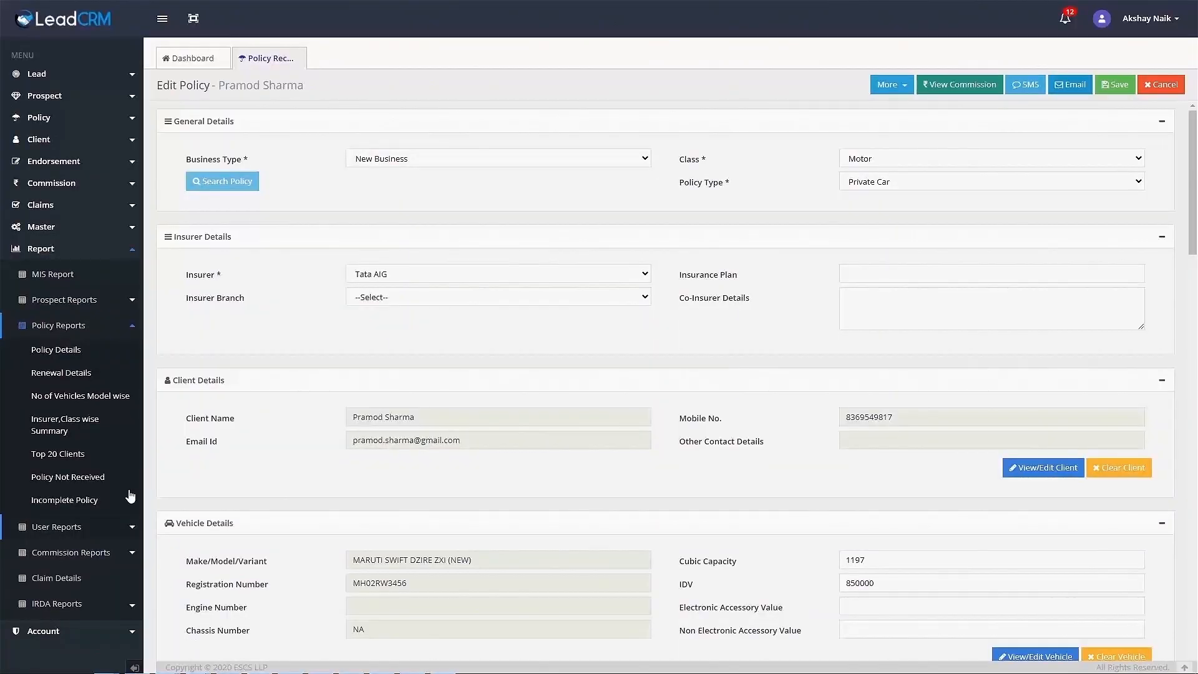
On the Search Policy page, search policies by the client's first name.
left_click(125, 124)
left_click(95, 173)
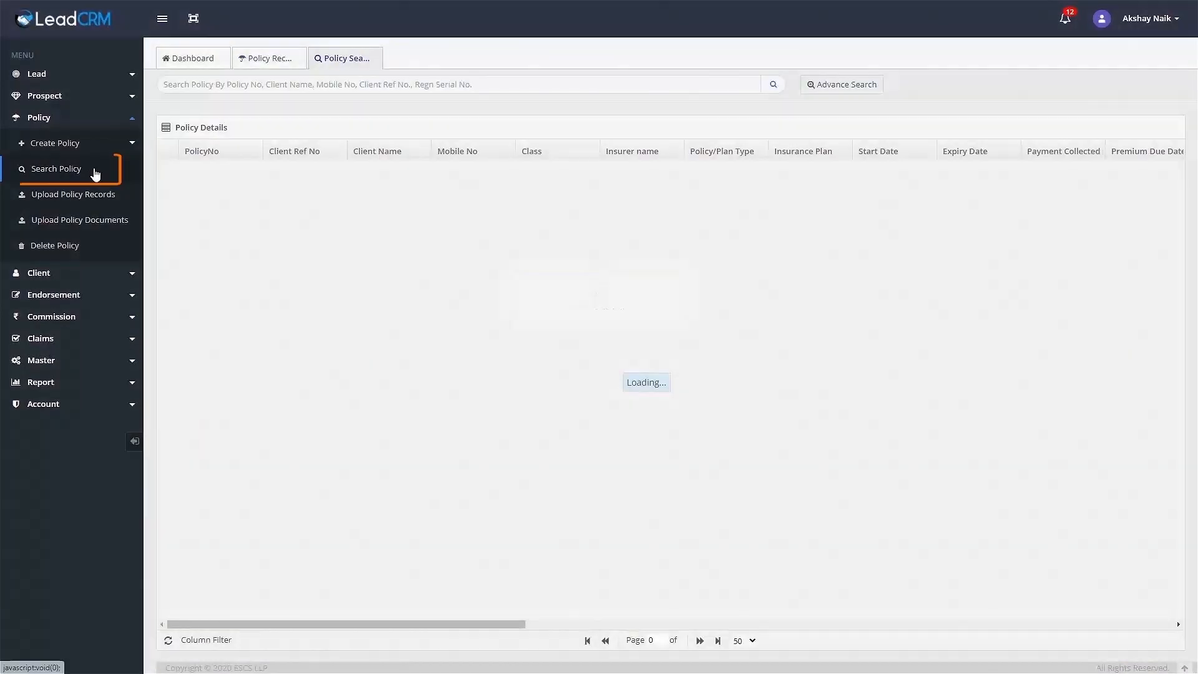
left_click(245, 84)
type("Pramod")
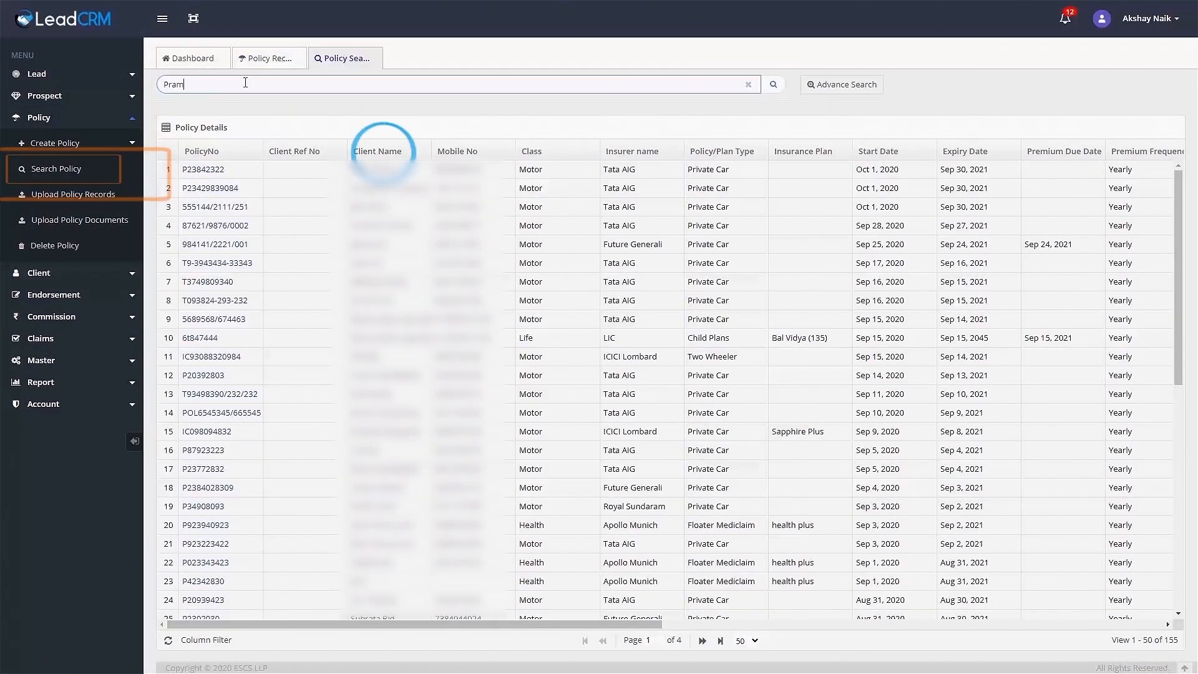
key("Return")
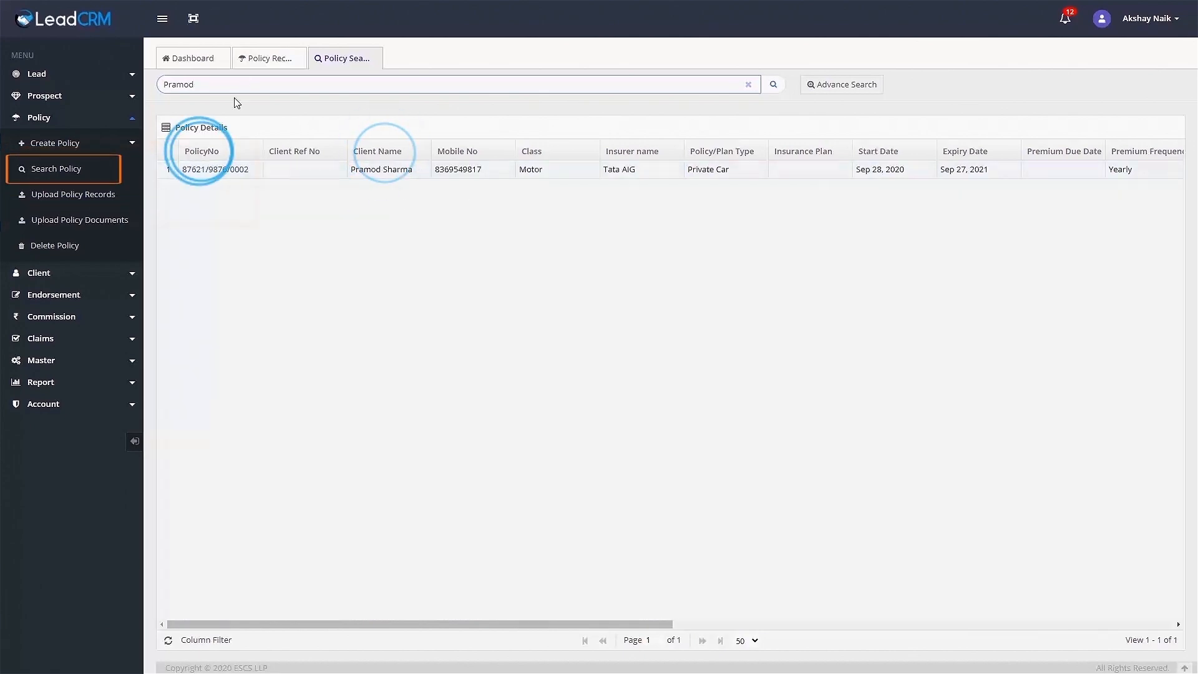
Clear the name search and search the client's policies by mobile number.
left_click(749, 84)
left_click(292, 82)
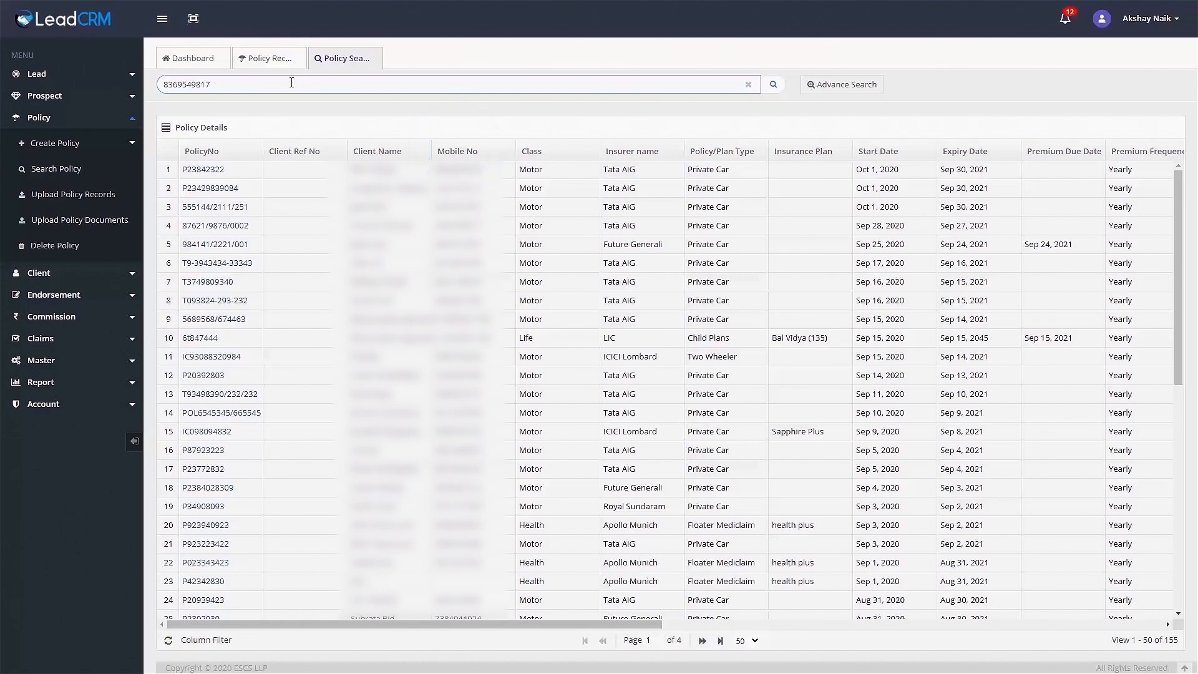
key("Return")
Clear the search, toggle Advance Search open and closed, then expand the Prospect and Lead menus.
left_click(748, 85)
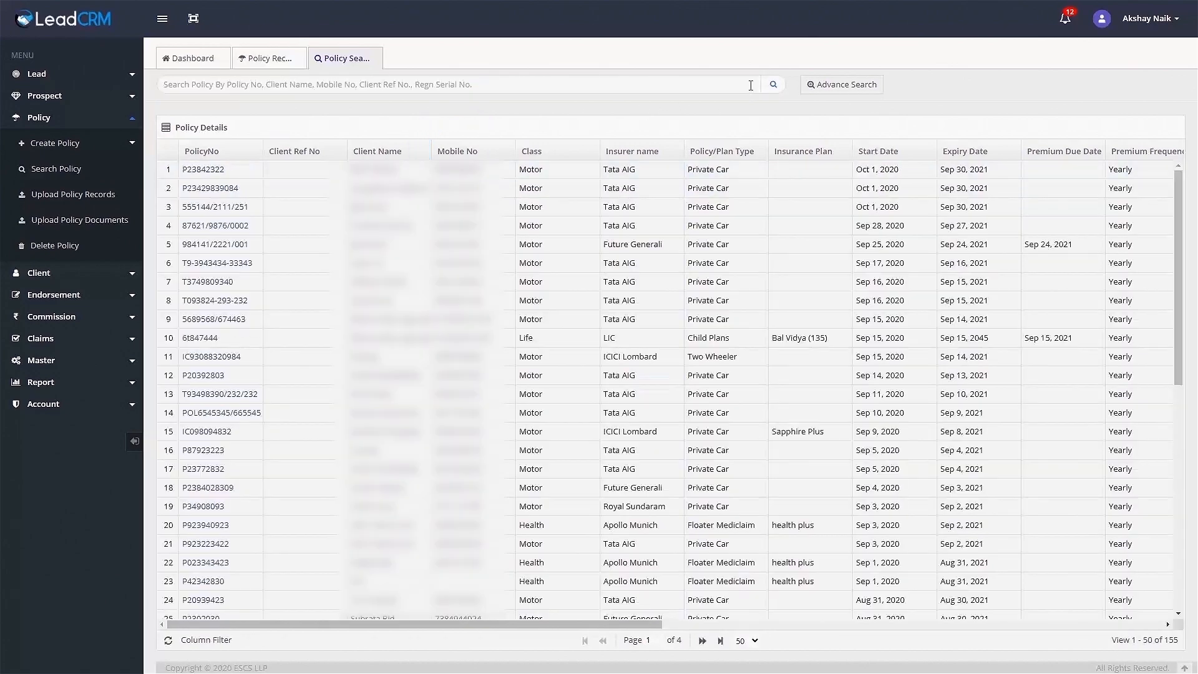
left_click(835, 88)
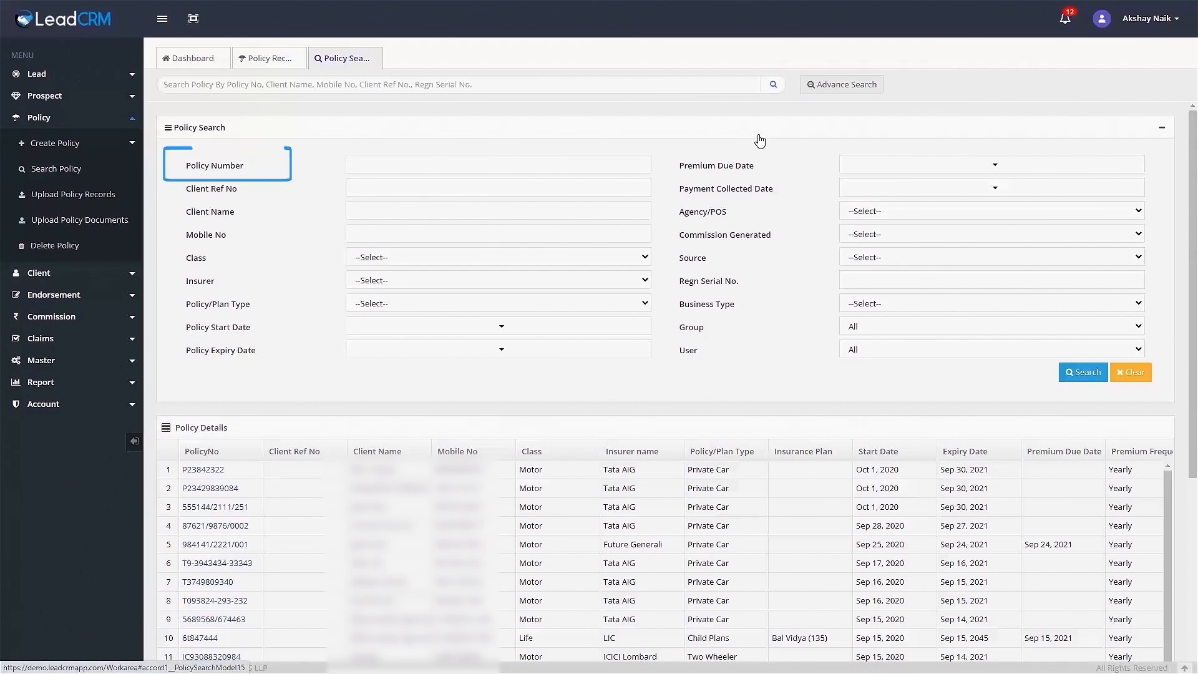
left_click(822, 92)
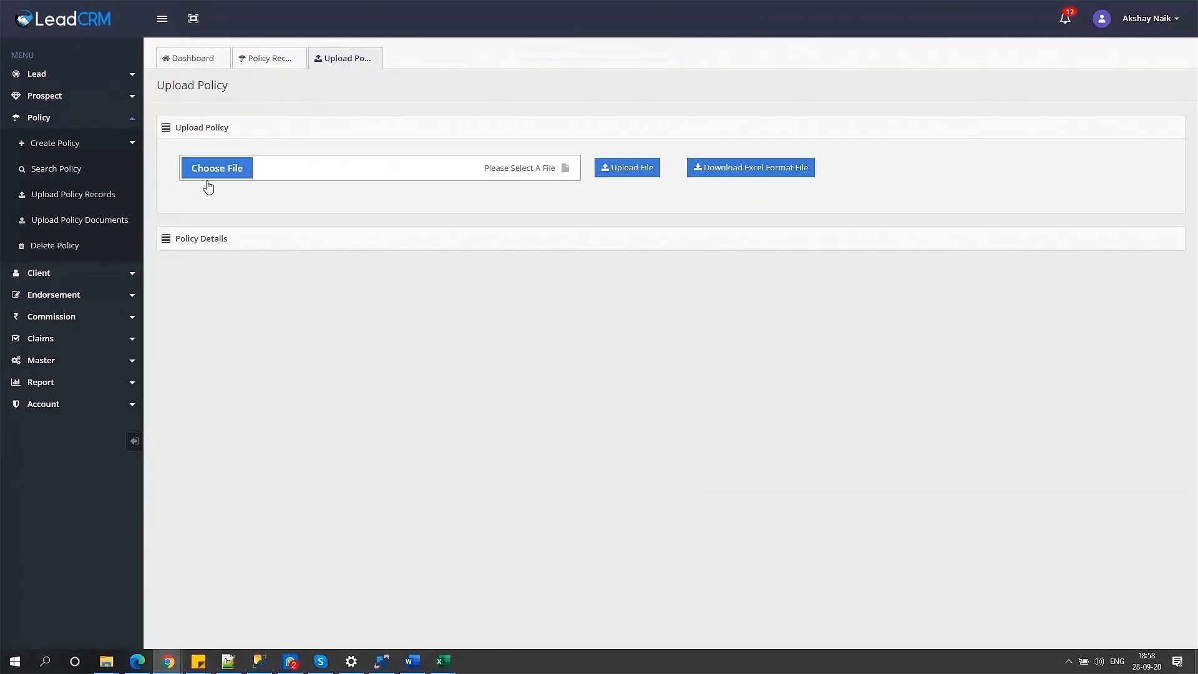
left_click(128, 100)
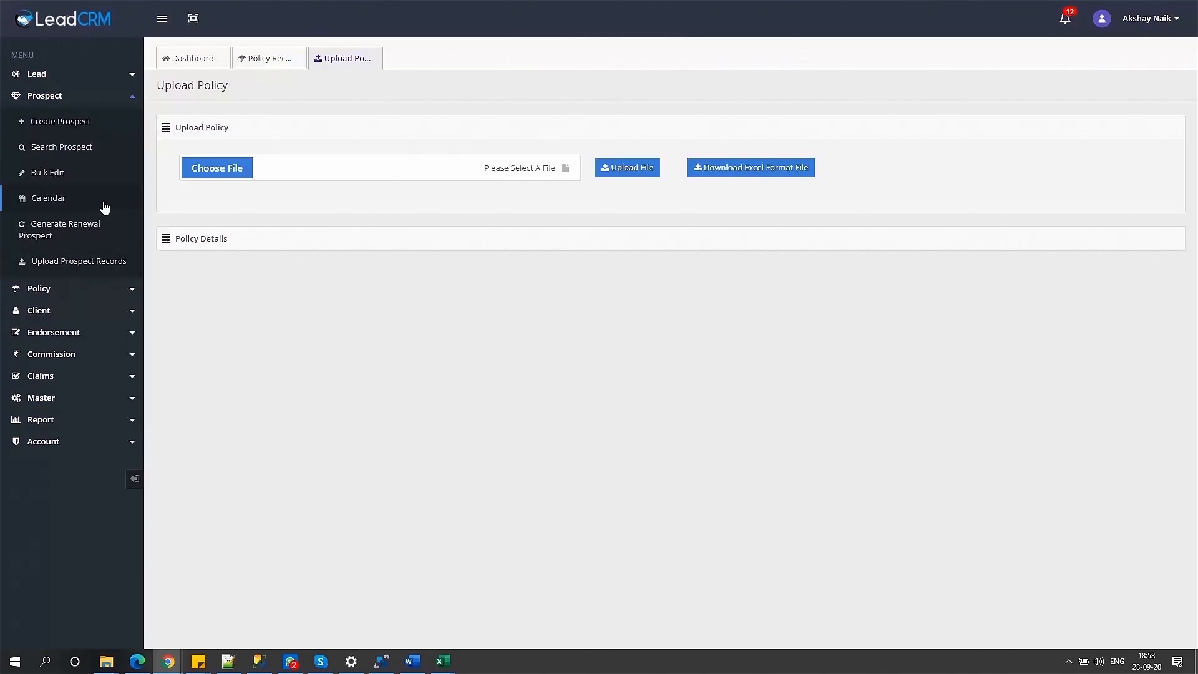
left_click(132, 75)
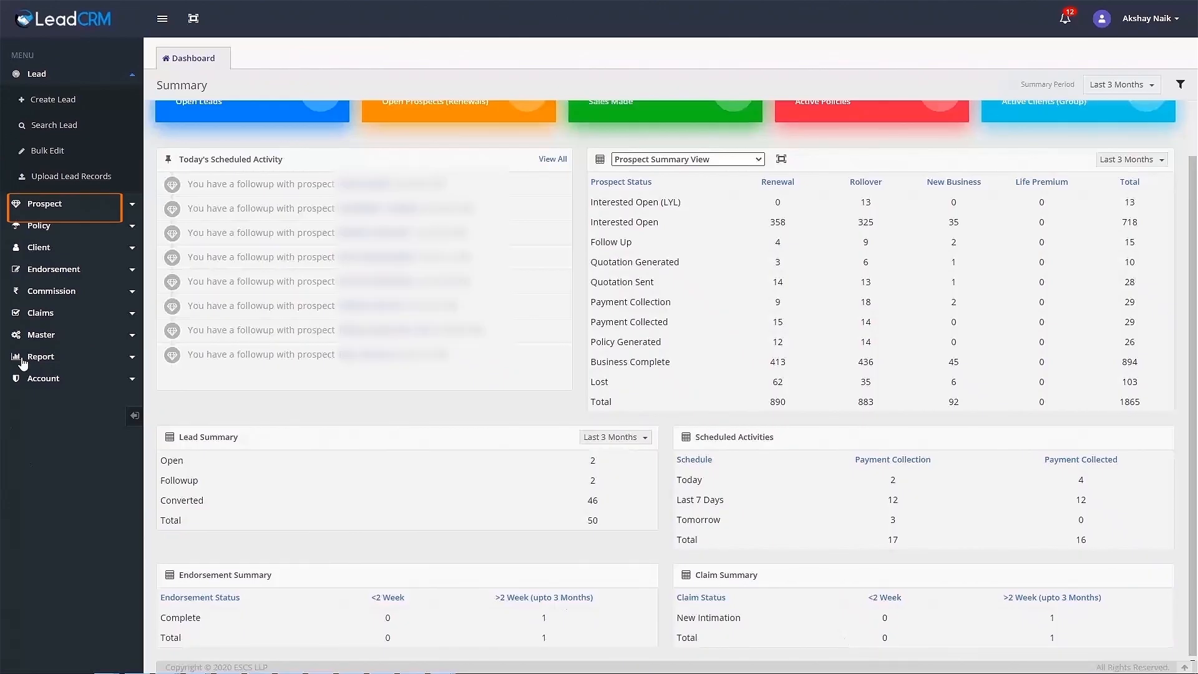
View the client's portfolio, then scroll Manage Account to the Yearly STANDARD plan with 3 licences.
left_click(130, 250)
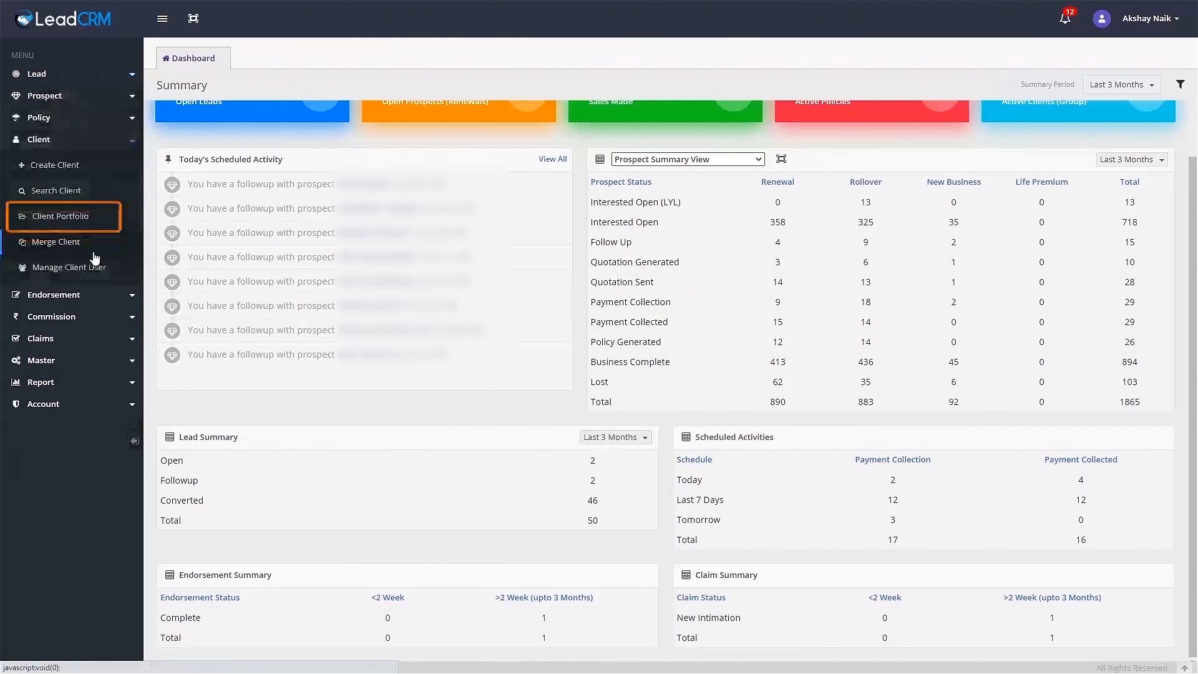
left_click(88, 219)
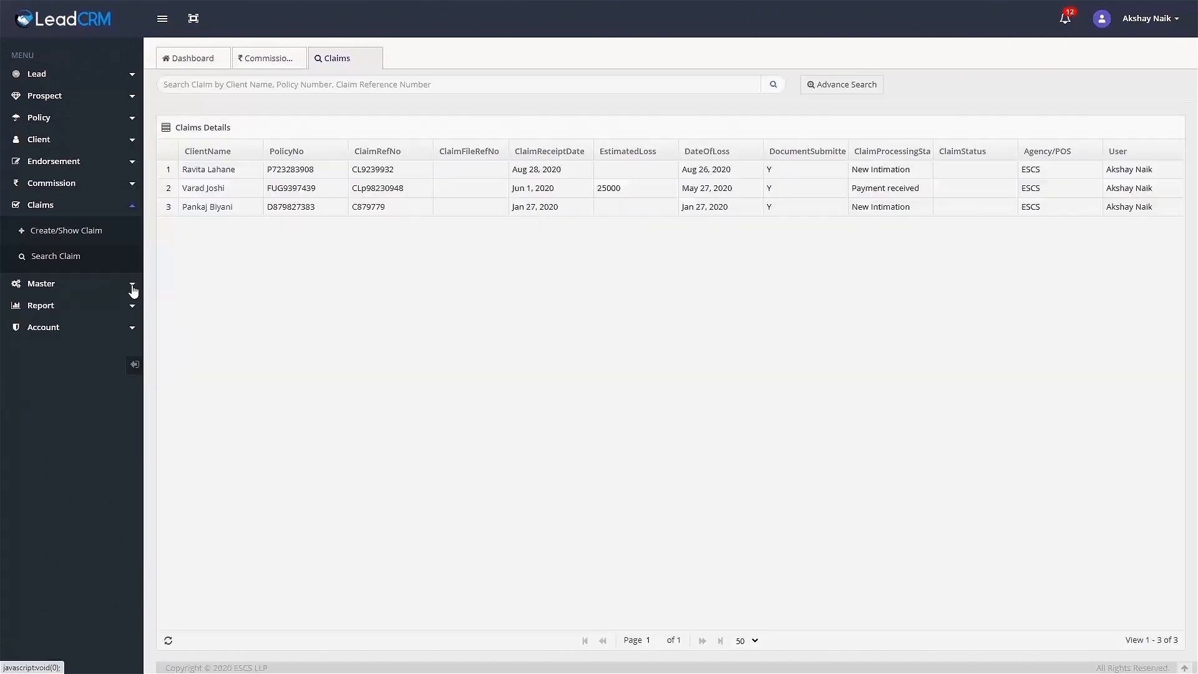
left_click(131, 288)
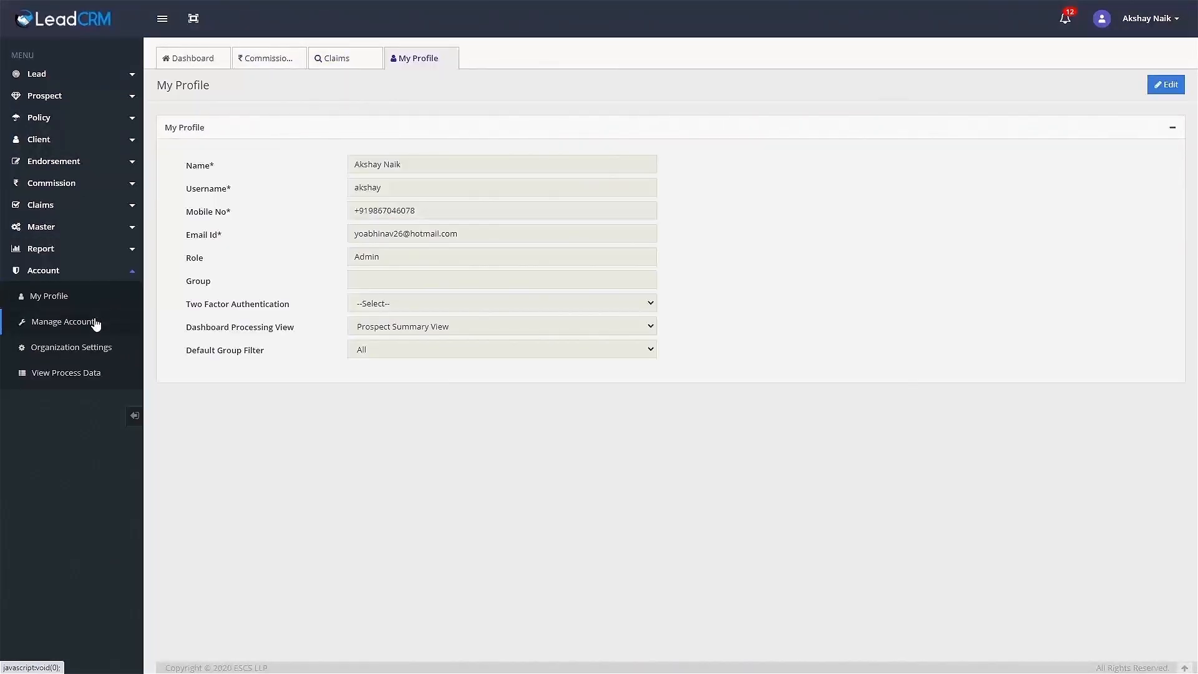
left_click(87, 325)
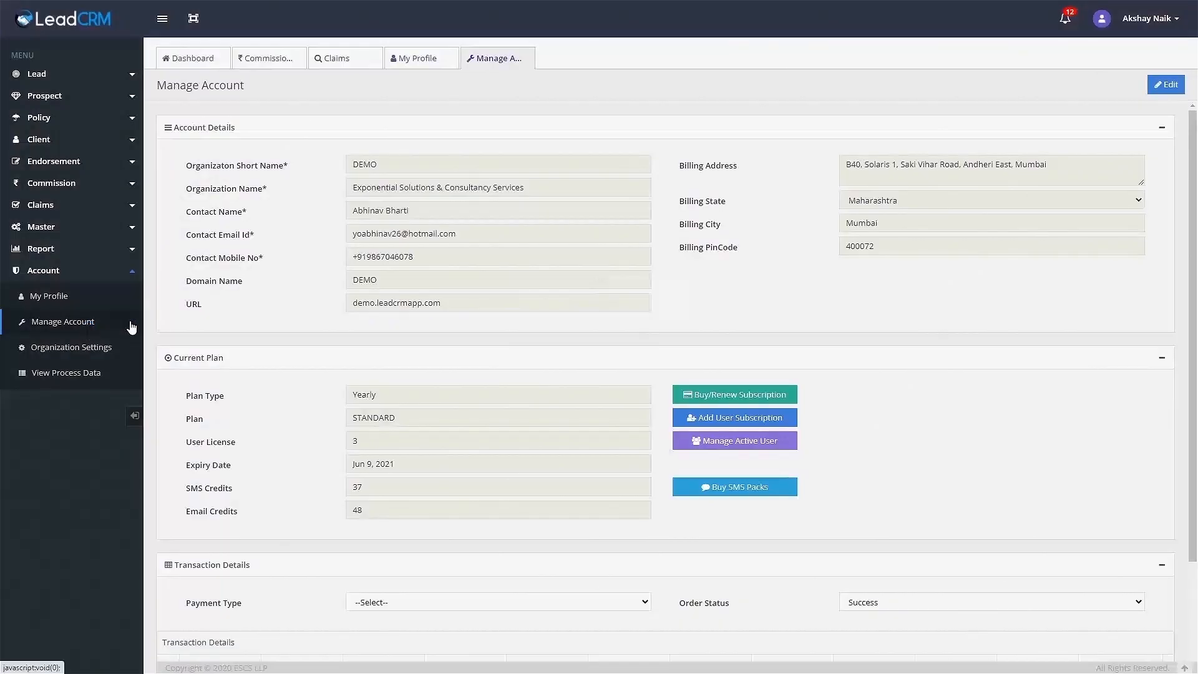
scroll(521, 317, "down", 1)
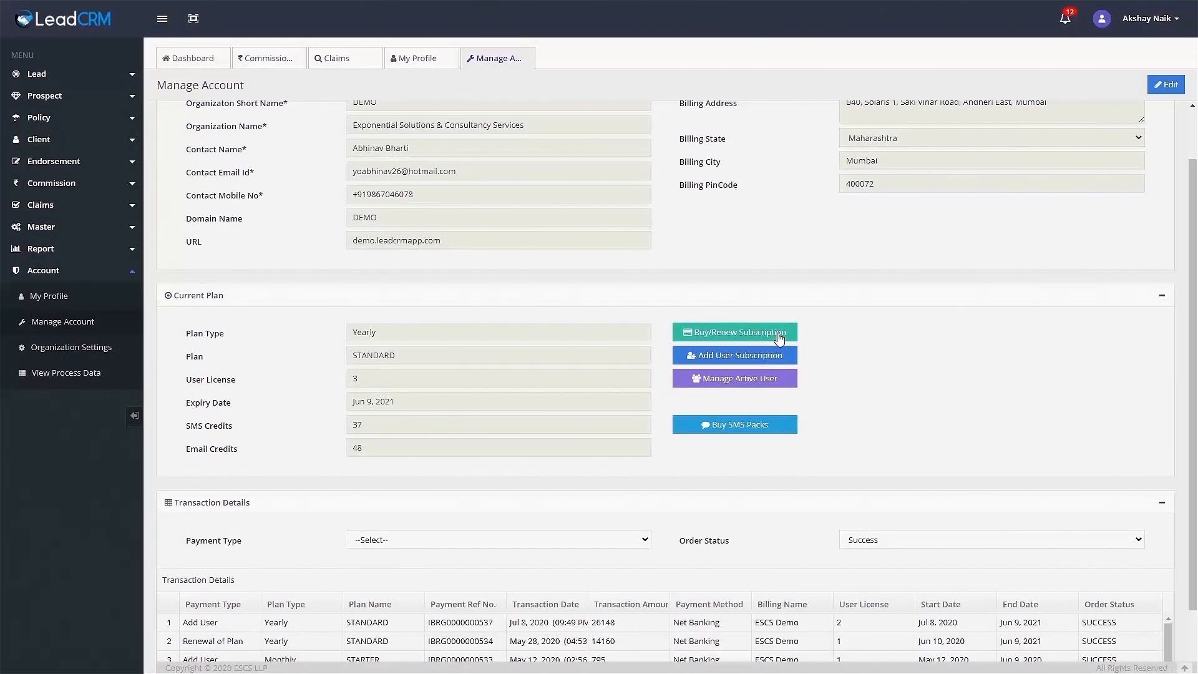